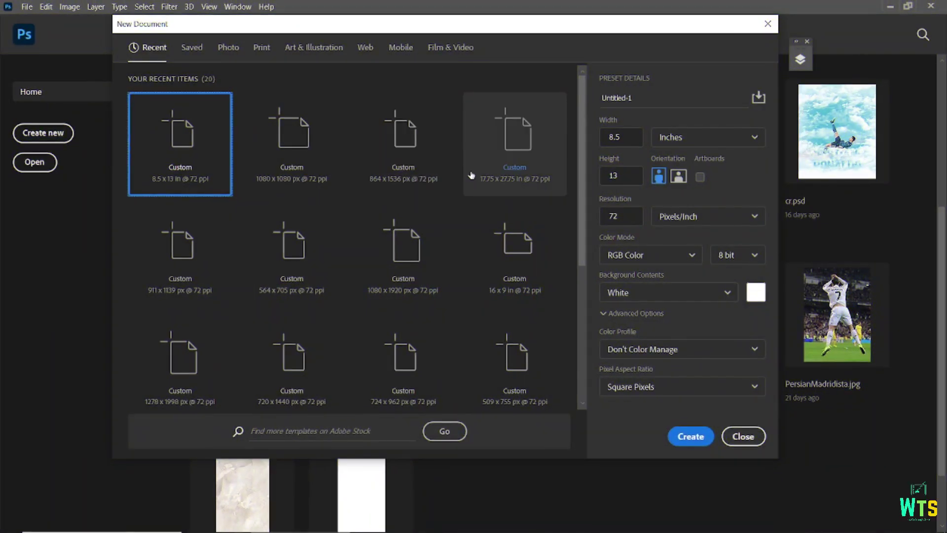
- Set the New Document units to pixels for a 1048 × 1574 px, 72 ppi canvas
{"action": "left_click", "coordinate": [750, 137]}
{"action": "left_click", "coordinate": [711, 160]}
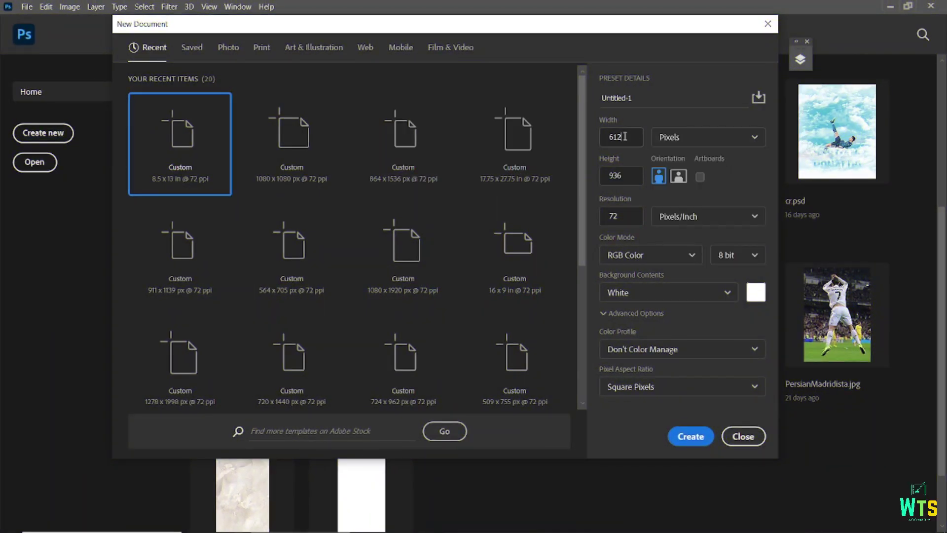
{"action": "type", "text": "1048"}
{"action": "key", "text": "Tab"}
{"action": "type", "text": "1574"}
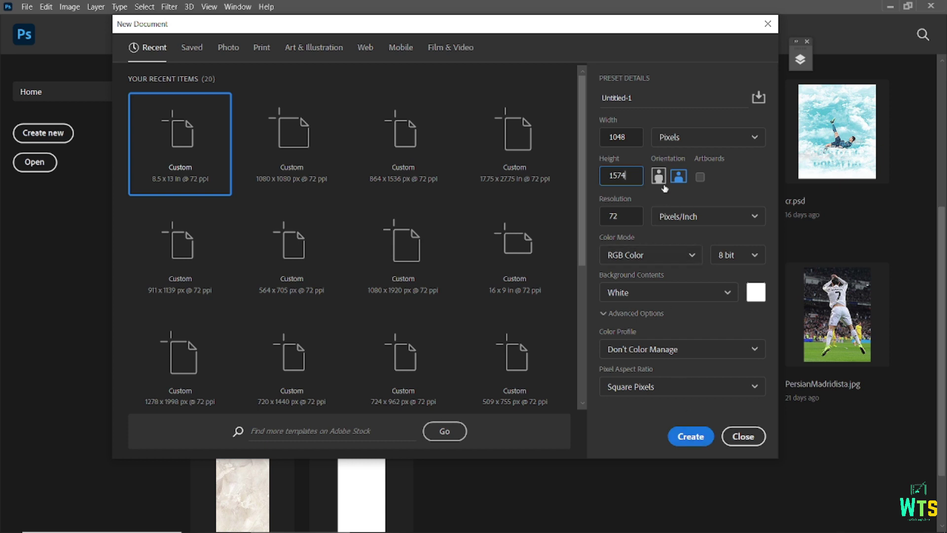
- Create the blank document, select the Move tool, zoom in slightly and expand the Layers panel
{"action": "left_click", "coordinate": [695, 437]}
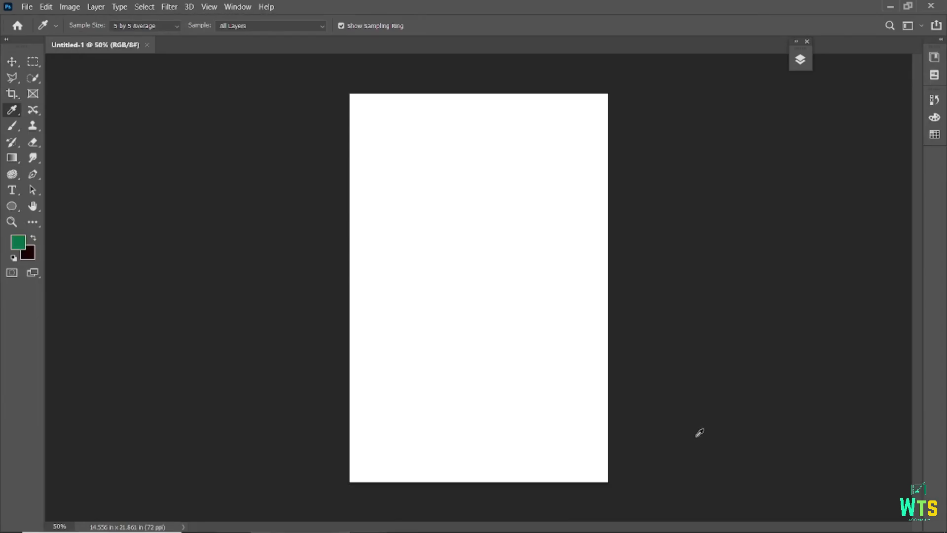
{"action": "left_click", "coordinate": [13, 62]}
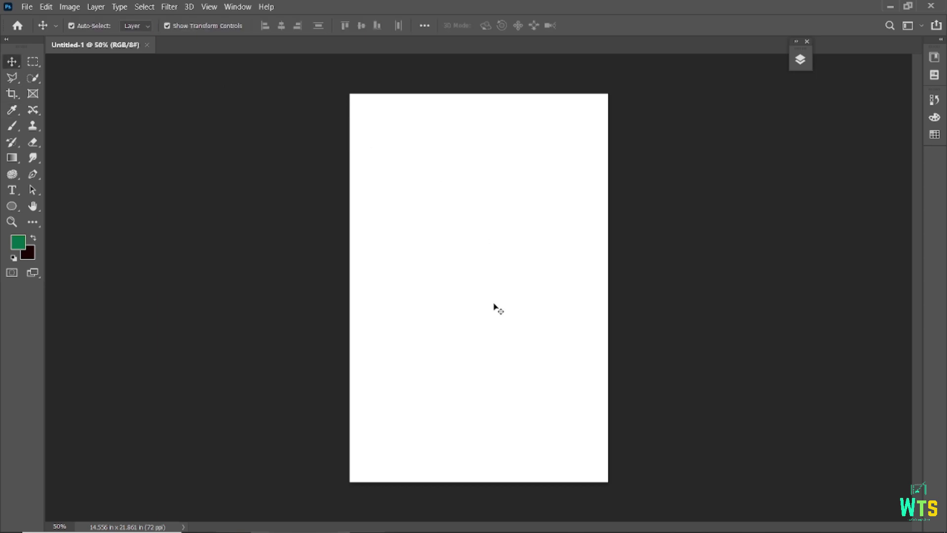
{"action": "key", "text": "ctrl+plus"}
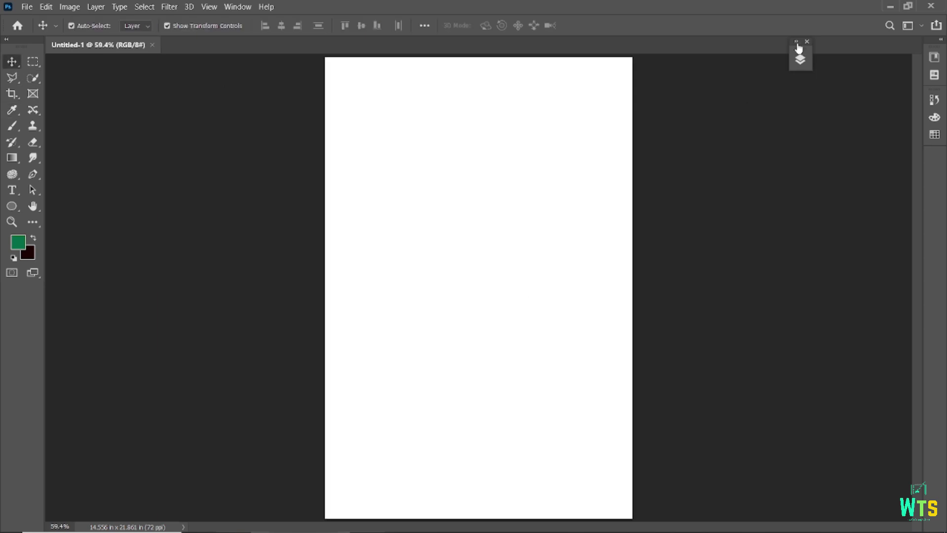
{"action": "left_click", "coordinate": [799, 50]}
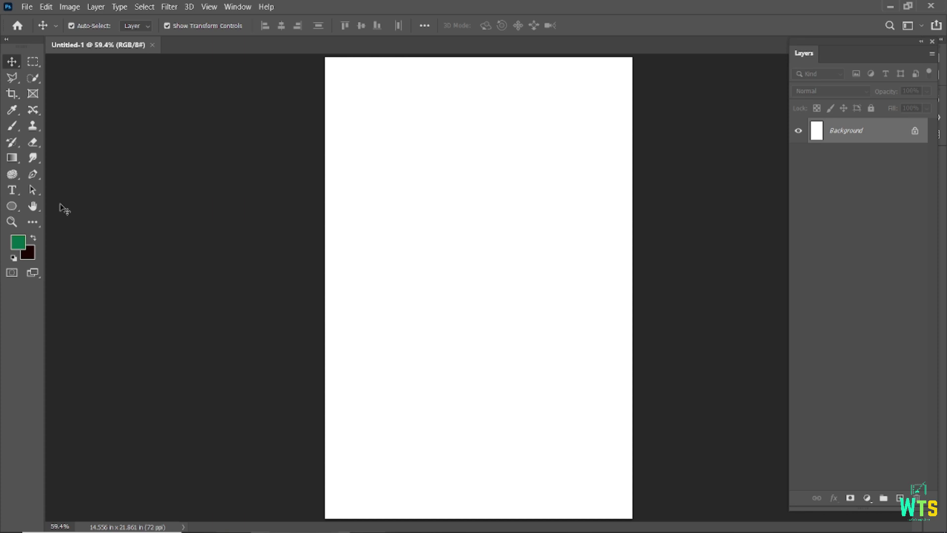
- Set the foreground colour to white in the Color Picker
{"action": "left_click", "coordinate": [17, 242]}
{"action": "left_click", "coordinate": [586, 269]}
{"action": "left_click", "coordinate": [892, 301]}
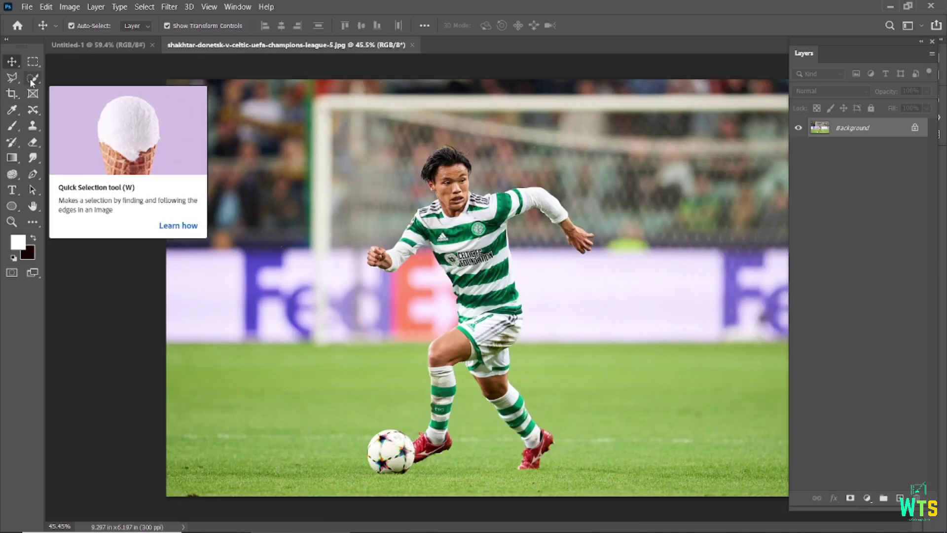
- Unlock the photo background into Layer 0 and rasterize it, with Quick Selection active
{"action": "left_click", "coordinate": [915, 130]}
{"action": "right_click", "coordinate": [876, 128]}
{"action": "left_click", "coordinate": [784, 187]}
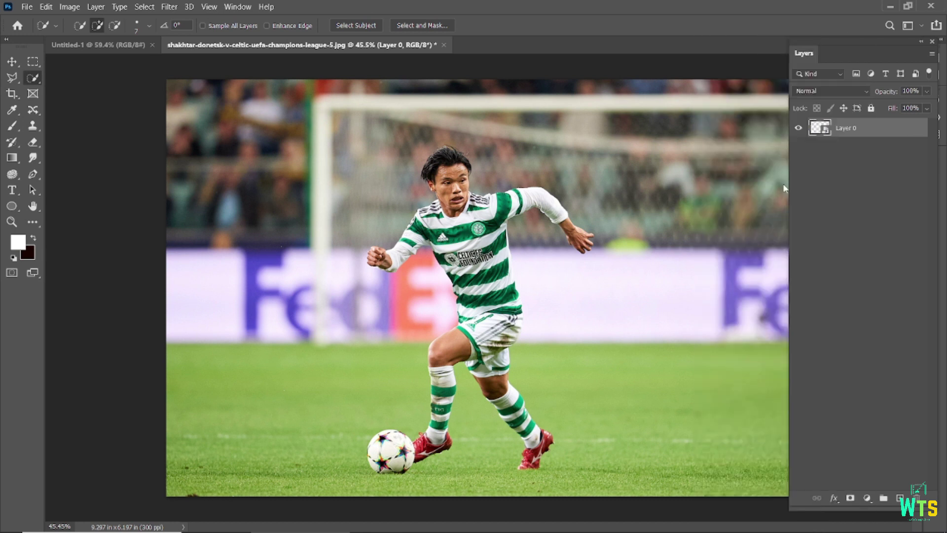
{"action": "right_click", "coordinate": [894, 132]}
{"action": "left_click", "coordinate": [738, 231]}
- Run Select Subject on the footballer and inspect the selection edges closely
{"action": "left_click", "coordinate": [360, 26]}
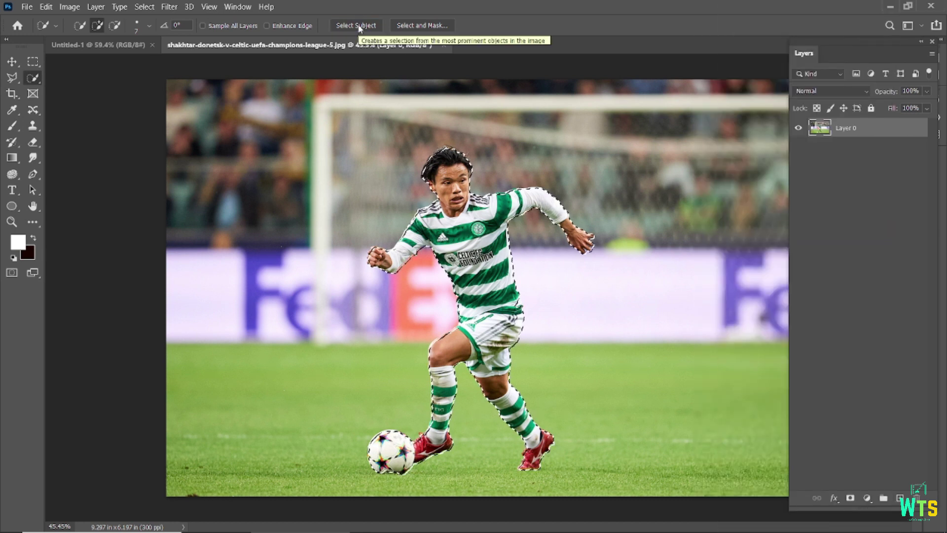
{"action": "scroll", "coordinate": [364, 177], "scroll_direction": "up", "scroll_amount": 10}
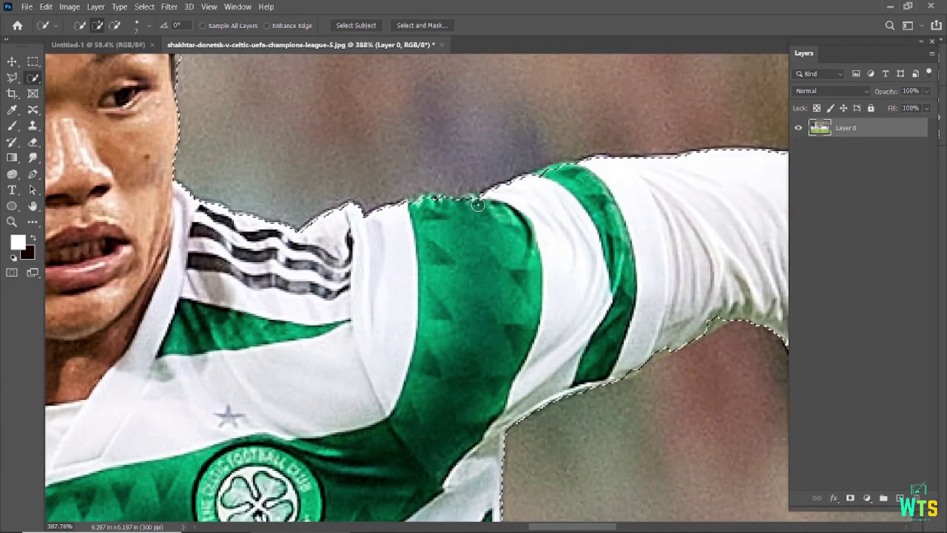
{"action": "scroll", "coordinate": [328, 258], "scroll_direction": "up", "scroll_amount": 2}
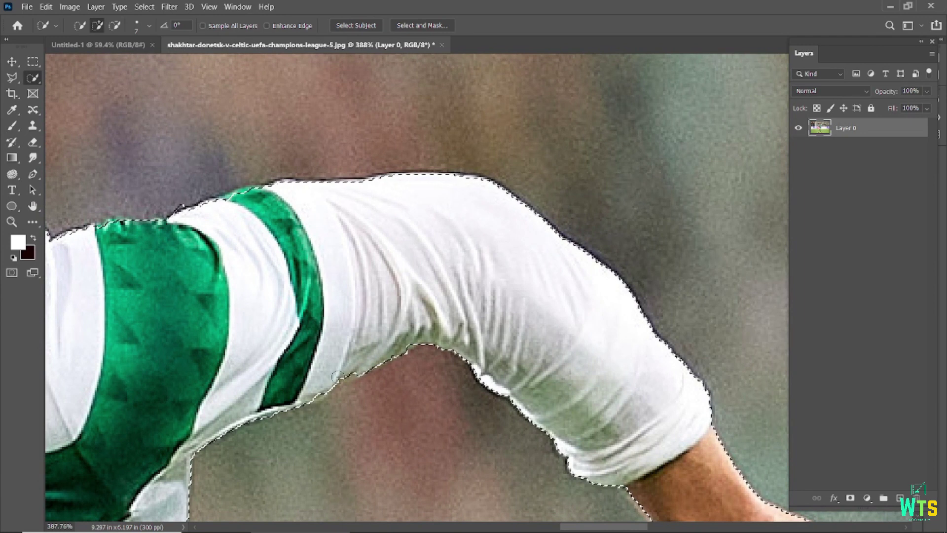
{"action": "scroll", "coordinate": [537, 366], "scroll_direction": "down", "scroll_amount": 5}
{"action": "scroll", "coordinate": [536, 365], "scroll_direction": "right", "scroll_amount": 4}
{"action": "scroll", "coordinate": [536, 365], "scroll_direction": "down", "scroll_amount": 3}
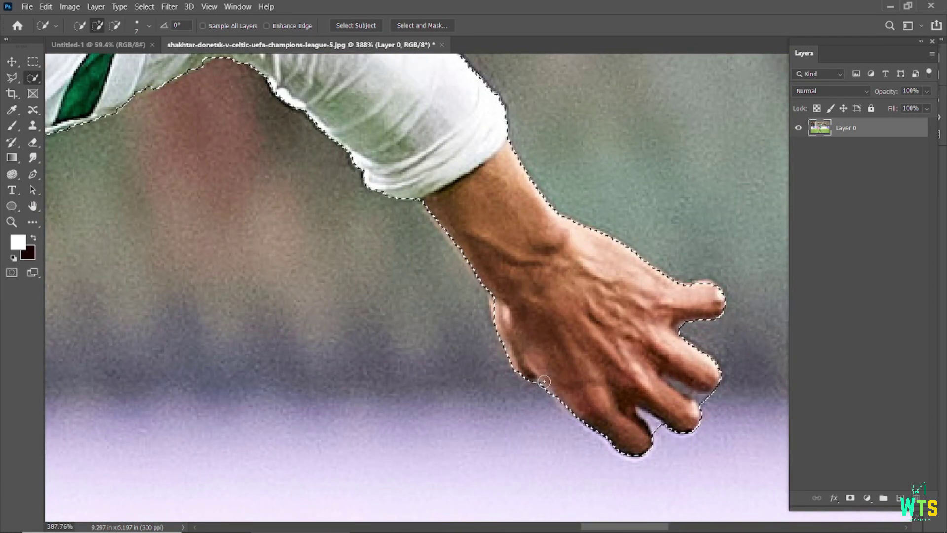
{"action": "scroll", "coordinate": [336, 266], "scroll_direction": "down", "scroll_amount": 10}
{"action": "scroll", "coordinate": [336, 266], "scroll_direction": "up", "scroll_amount": 6}
{"action": "scroll", "coordinate": [336, 266], "scroll_direction": "up", "scroll_amount": 2}
{"action": "scroll", "coordinate": [123, 260], "scroll_direction": "up", "scroll_amount": 2}
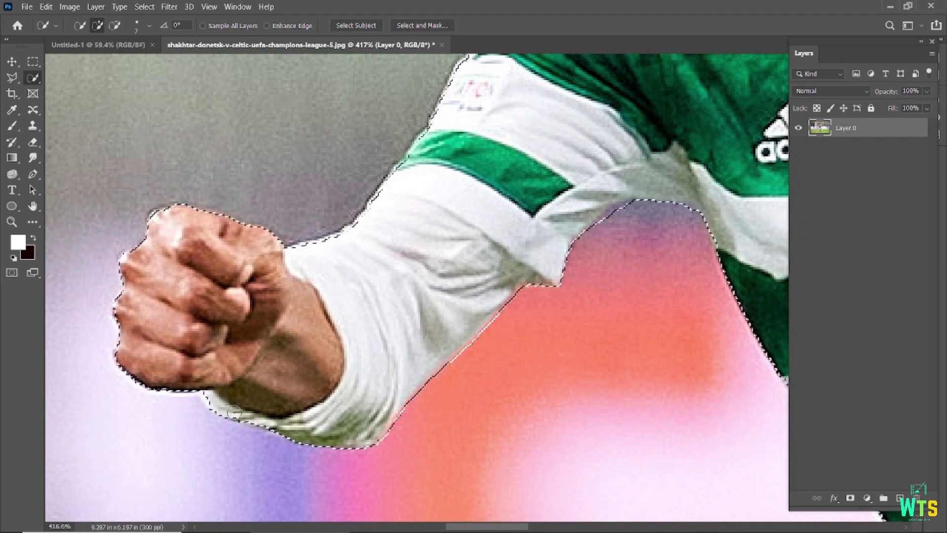
{"action": "scroll", "coordinate": [381, 284], "scroll_direction": "down", "scroll_amount": 3}
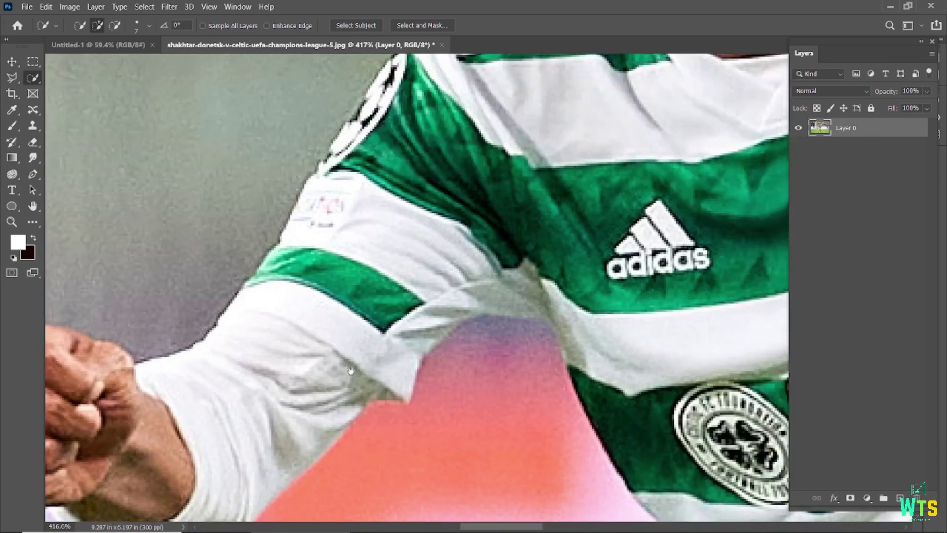
{"action": "scroll", "coordinate": [272, 294], "scroll_direction": "up", "scroll_amount": 3}
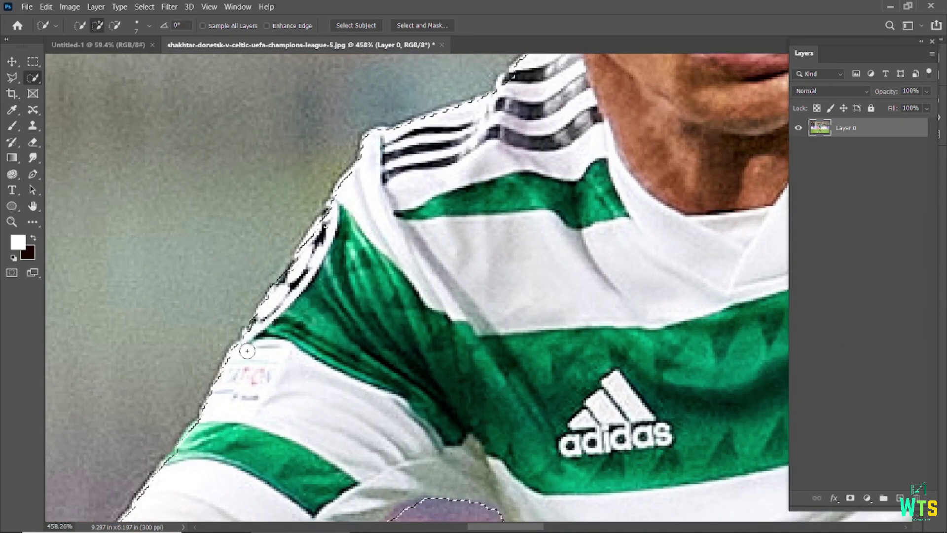
{"action": "scroll", "coordinate": [358, 180], "scroll_direction": "down", "scroll_amount": 5}
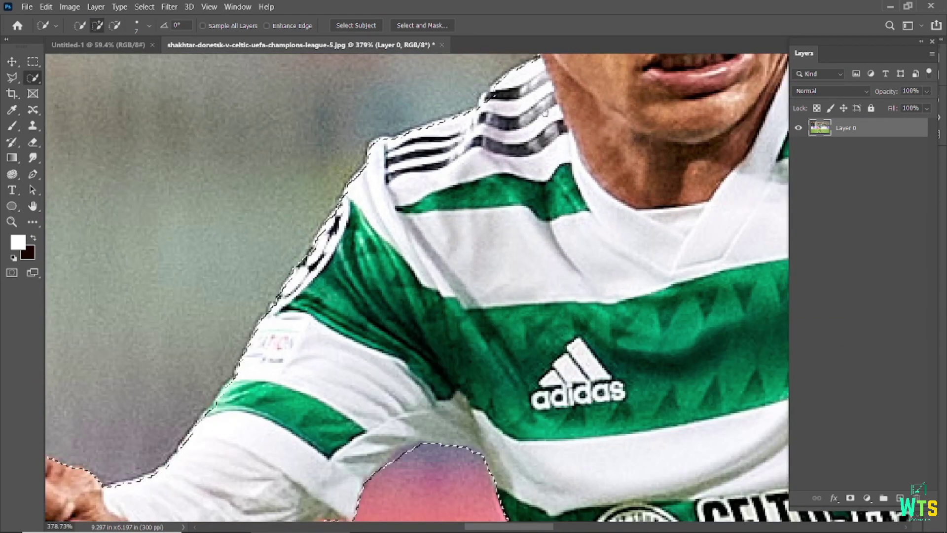
{"action": "scroll", "coordinate": [360, 247], "scroll_direction": "up", "scroll_amount": 5}
{"action": "scroll", "coordinate": [363, 345], "scroll_direction": "up", "scroll_amount": 5}
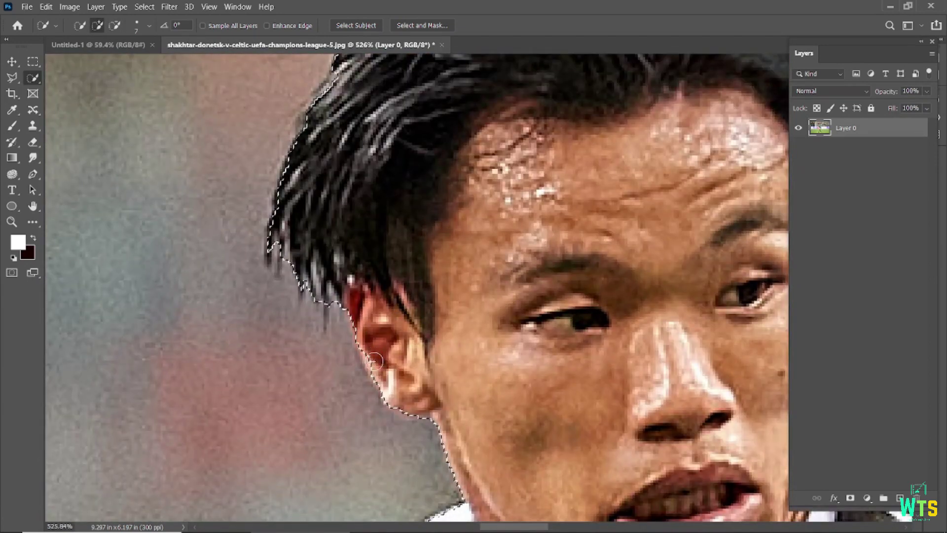
{"action": "scroll", "coordinate": [362, 345], "scroll_direction": "down", "scroll_amount": 5}
{"action": "scroll", "coordinate": [363, 345], "scroll_direction": "down", "scroll_amount": 5}
{"action": "scroll", "coordinate": [369, 246], "scroll_direction": "down", "scroll_amount": 5}
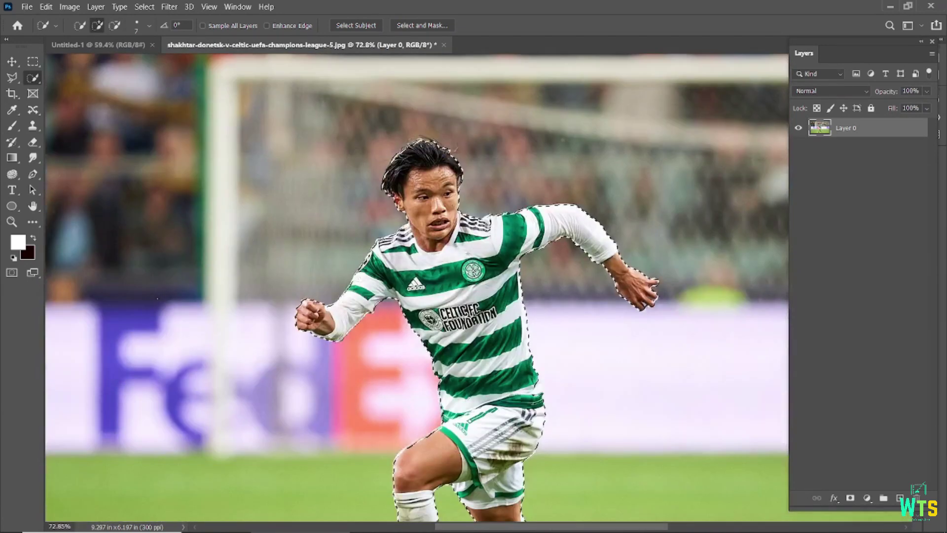
{"action": "scroll", "coordinate": [369, 198], "scroll_direction": "up", "scroll_amount": 5}
{"action": "scroll", "coordinate": [369, 122], "scroll_direction": "down", "scroll_amount": 5}
{"action": "scroll", "coordinate": [369, 122], "scroll_direction": "up", "scroll_amount": 3}
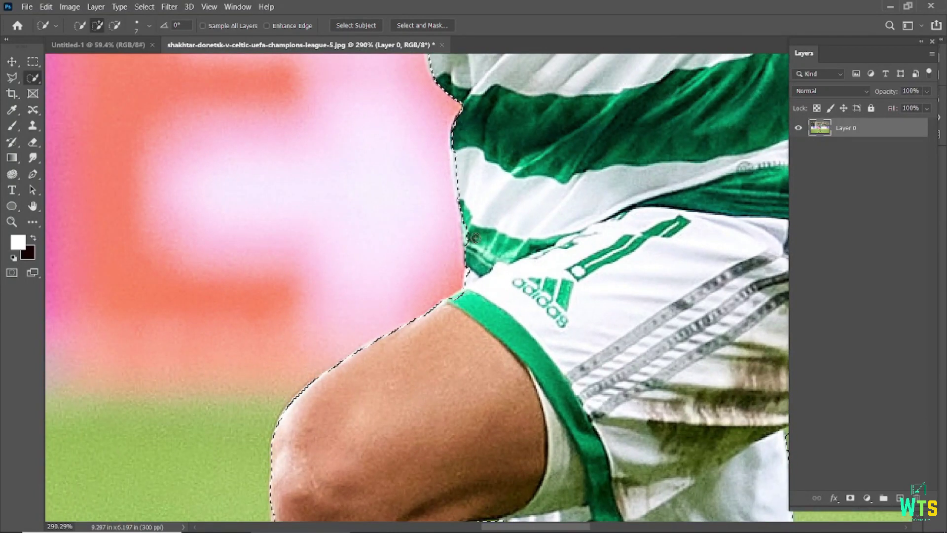
- Refine the selection along the shirt and sock edges with Quick Selection
{"action": "left_click_drag", "start_coordinate": [476, 254], "coordinate": [456, 144]}
{"action": "scroll", "coordinate": [466, 207], "scroll_direction": "down", "scroll_amount": 5}
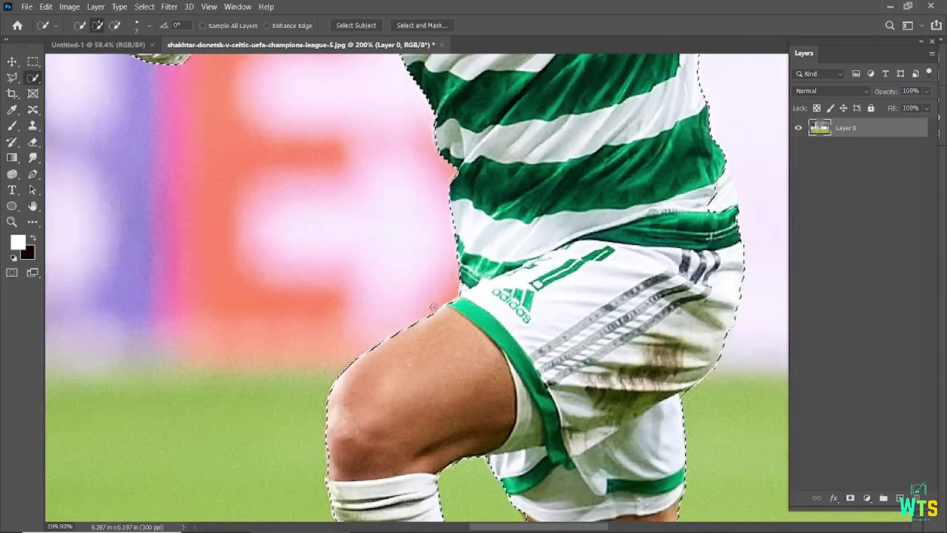
{"action": "scroll", "coordinate": [395, 256], "scroll_direction": "down", "scroll_amount": 5}
{"action": "scroll", "coordinate": [321, 296], "scroll_direction": "up", "scroll_amount": 3}
{"action": "scroll", "coordinate": [303, 312], "scroll_direction": "up", "scroll_amount": 2}
{"action": "mouse_move", "coordinate": [304, 311]}
{"action": "left_mouse_down"}
{"action": "mouse_move", "coordinate": [299, 199]}
{"action": "mouse_move", "coordinate": [299, 370]}
{"action": "left_mouse_up"}
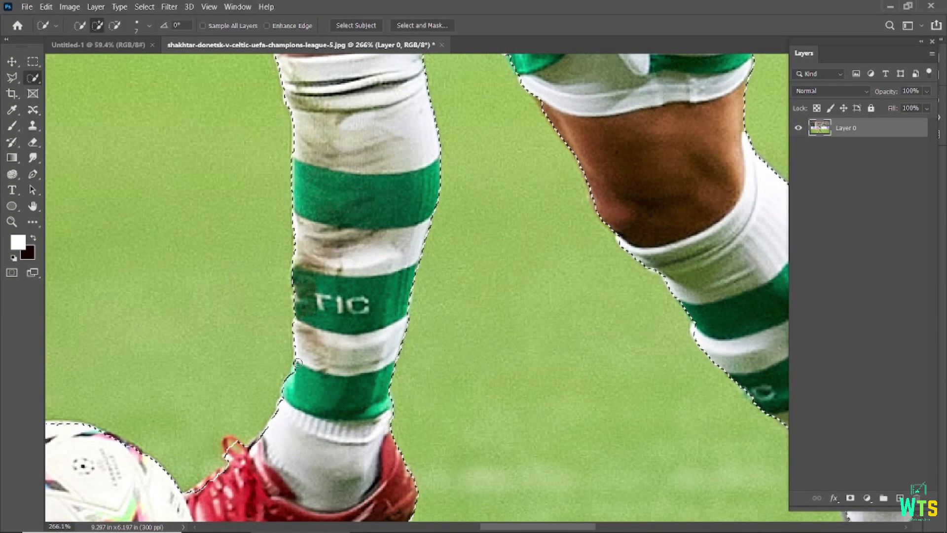
{"action": "scroll", "coordinate": [299, 370], "scroll_direction": "down", "scroll_amount": 5}
{"action": "scroll", "coordinate": [298, 424], "scroll_direction": "left", "scroll_amount": 5}
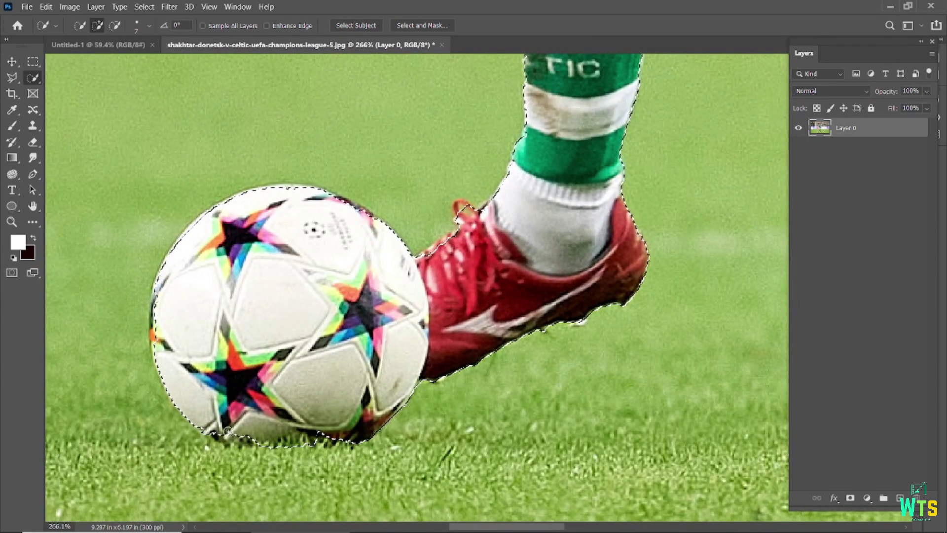
{"action": "scroll", "coordinate": [343, 392], "scroll_direction": "down", "scroll_amount": 2}
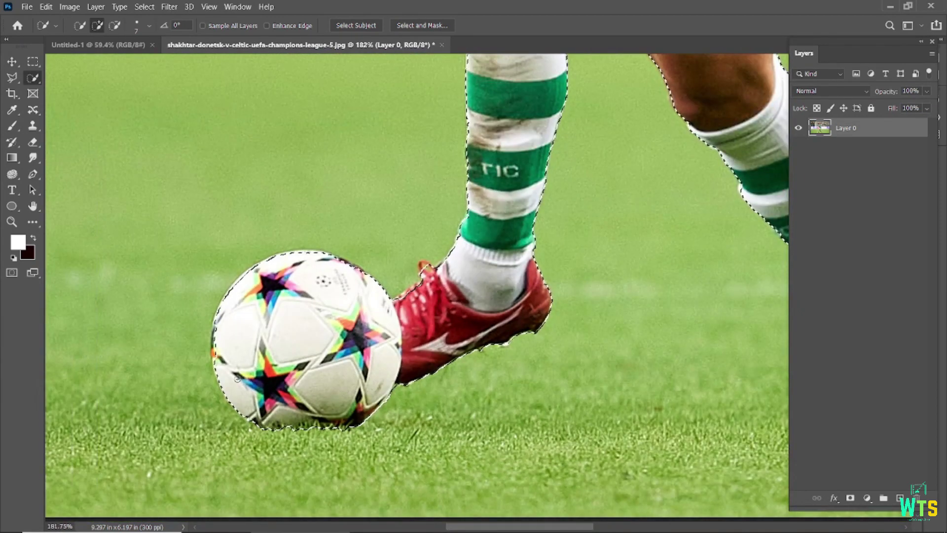
{"action": "scroll", "coordinate": [192, 382], "scroll_direction": "up", "scroll_amount": 4}
{"action": "scroll", "coordinate": [345, 215], "scroll_direction": "up", "scroll_amount": 3}
{"action": "scroll", "coordinate": [345, 215], "scroll_direction": "right", "scroll_amount": 2}
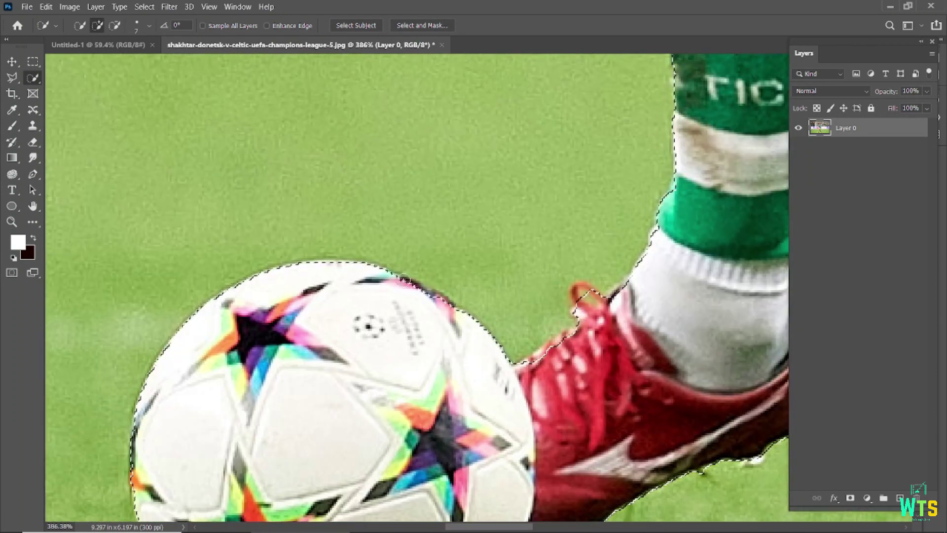
{"action": "scroll", "coordinate": [381, 377], "scroll_direction": "down", "scroll_amount": 10}
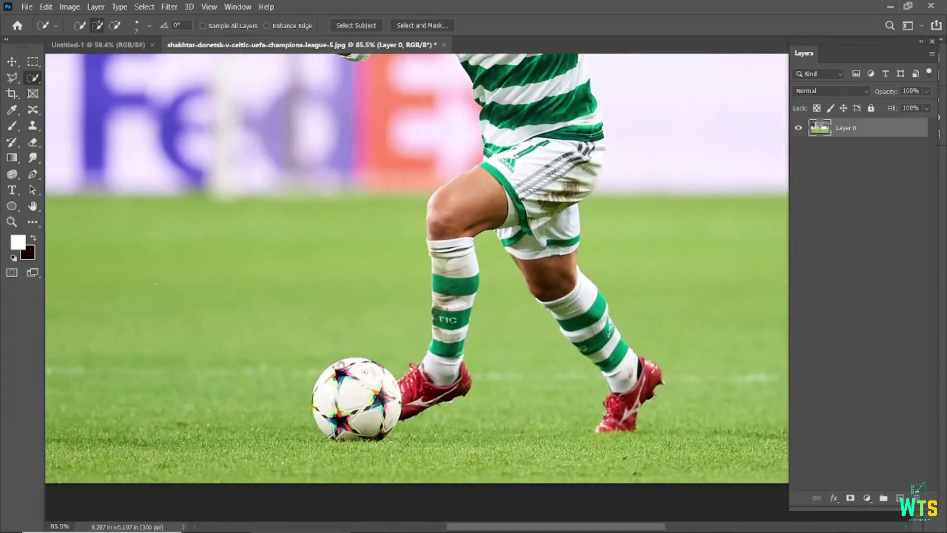
{"action": "scroll", "coordinate": [542, 398], "scroll_direction": "up", "scroll_amount": 8}
{"action": "scroll", "coordinate": [543, 398], "scroll_direction": "down", "scroll_amount": 2}
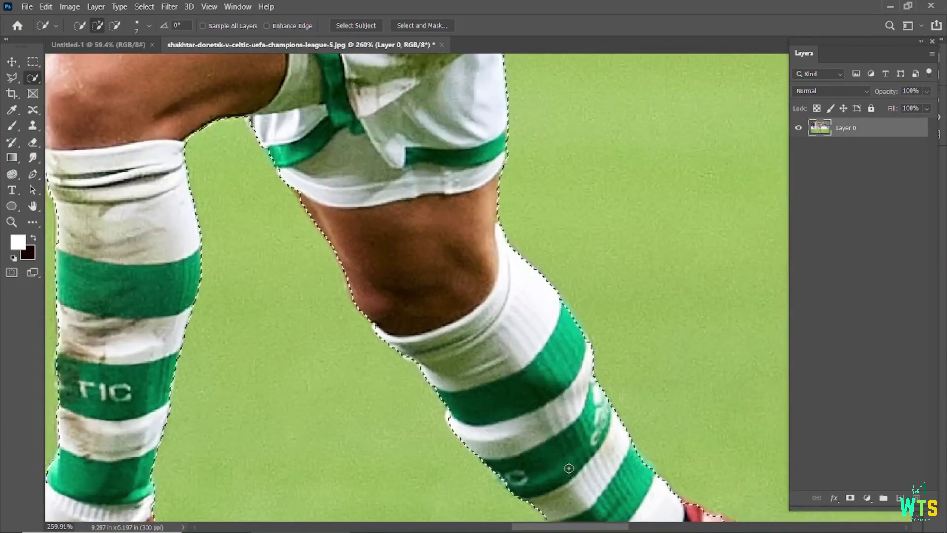
{"action": "scroll", "coordinate": [455, 362], "scroll_direction": "down", "scroll_amount": 10}
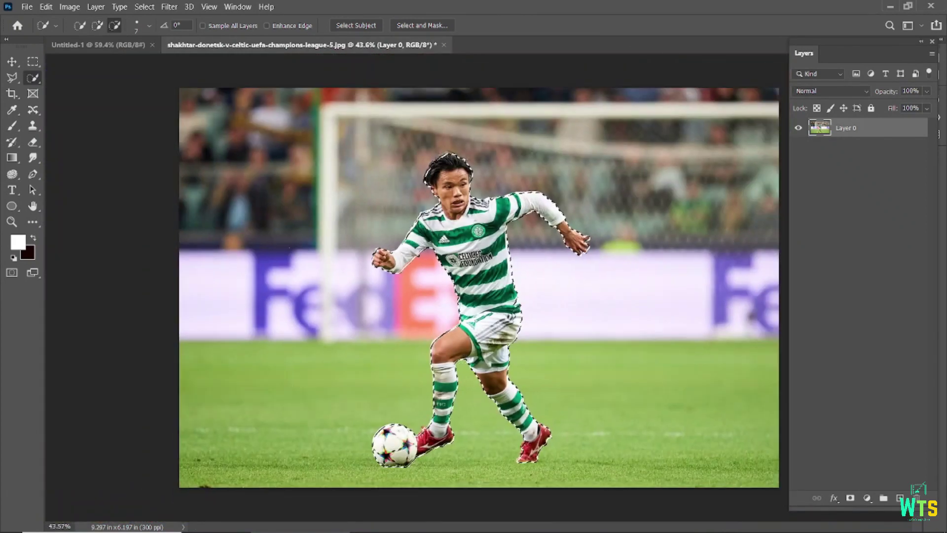
{"action": "scroll", "coordinate": [455, 362], "scroll_direction": "down", "scroll_amount": 2}
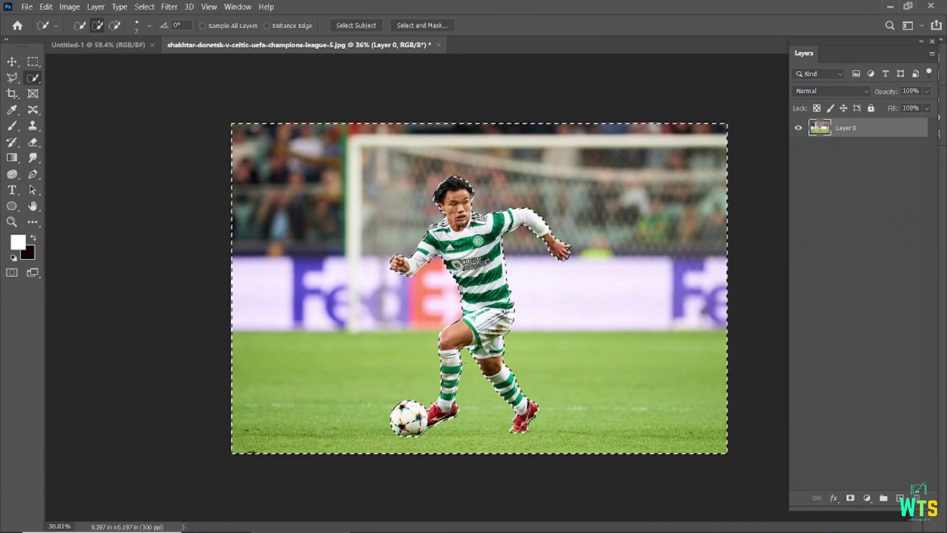
- Delete the background around the player and place a dark-red fill layer beneath the cut-out
{"action": "key", "text": "Delete"}
{"action": "key", "text": "ctrl+d"}
{"action": "key", "text": "alt+BackSpace"}
{"action": "key", "text": "ctrl+z"}
{"action": "key", "text": "alt+BackSpace"}
{"action": "key", "text": "v"}
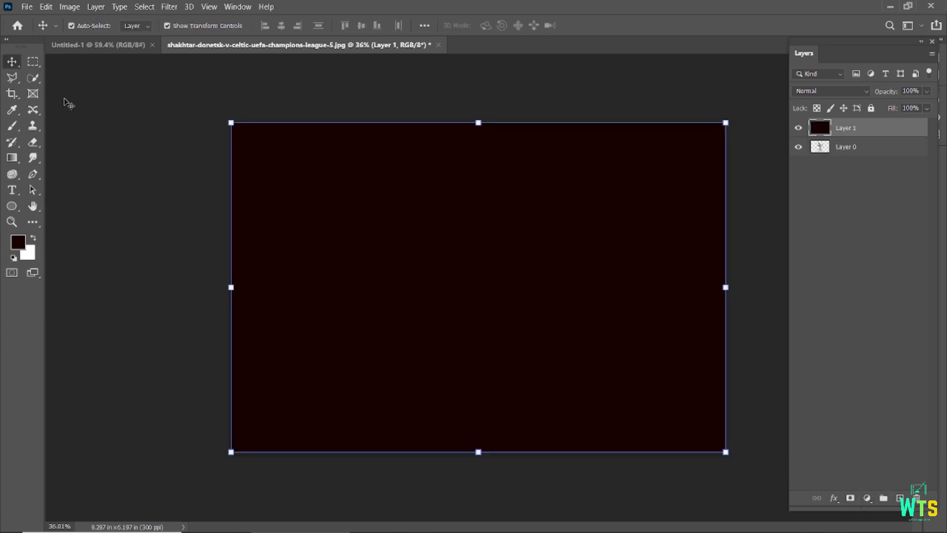
{"action": "left_click_drag", "start_coordinate": [846, 128], "coordinate": [839, 163]}
{"action": "scroll", "coordinate": [557, 247], "scroll_direction": "up", "scroll_amount": 5}
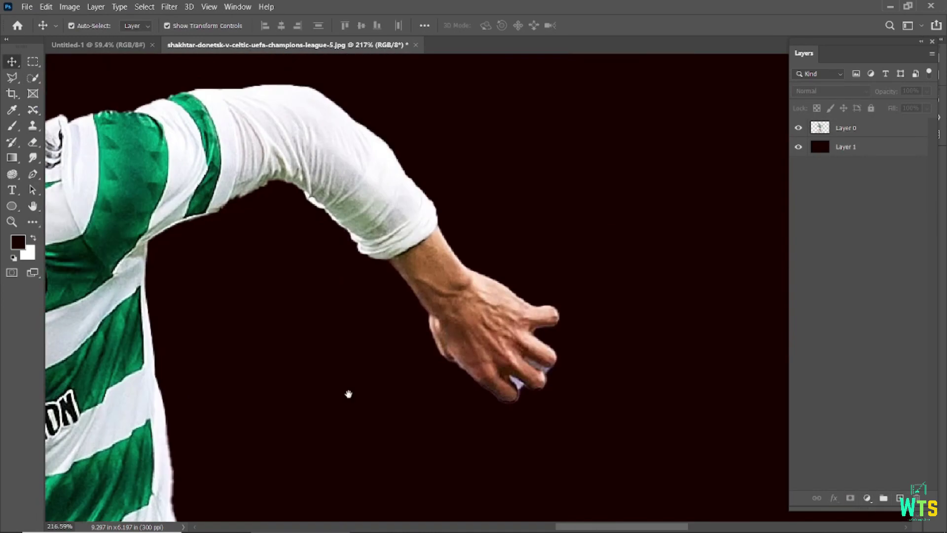
{"action": "scroll", "coordinate": [554, 368], "scroll_direction": "up", "scroll_amount": 5}
- Erase pale fringes around the hand and hair with a soft round Eraser brush
{"action": "left_click", "coordinate": [33, 143]}
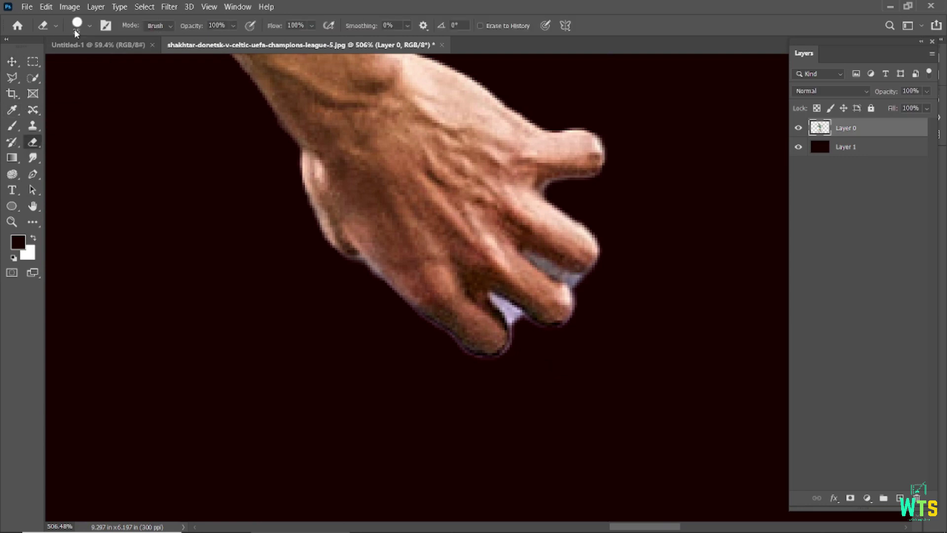
{"action": "left_click", "coordinate": [75, 29]}
{"action": "left_click", "coordinate": [89, 219]}
{"action": "left_click", "coordinate": [525, 179]}
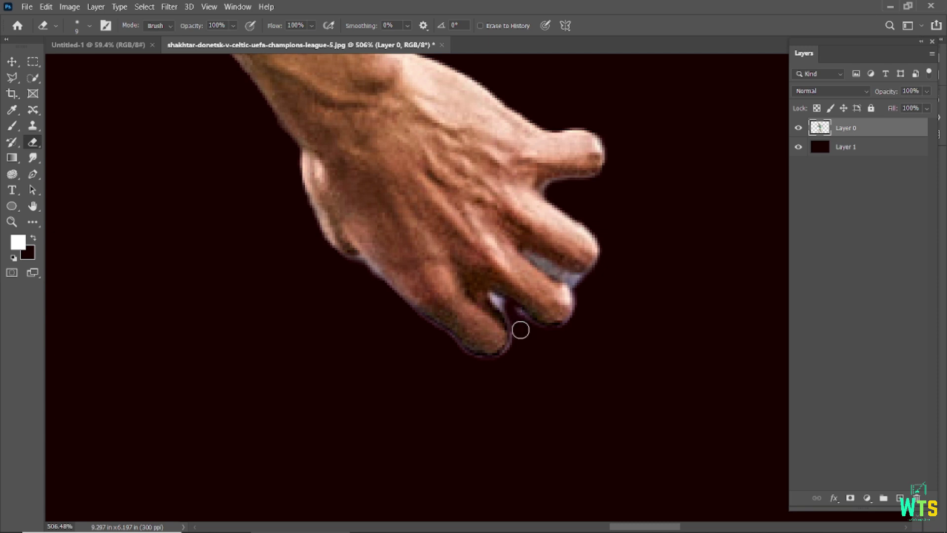
{"action": "scroll", "coordinate": [521, 329], "scroll_direction": "up", "scroll_amount": 2}
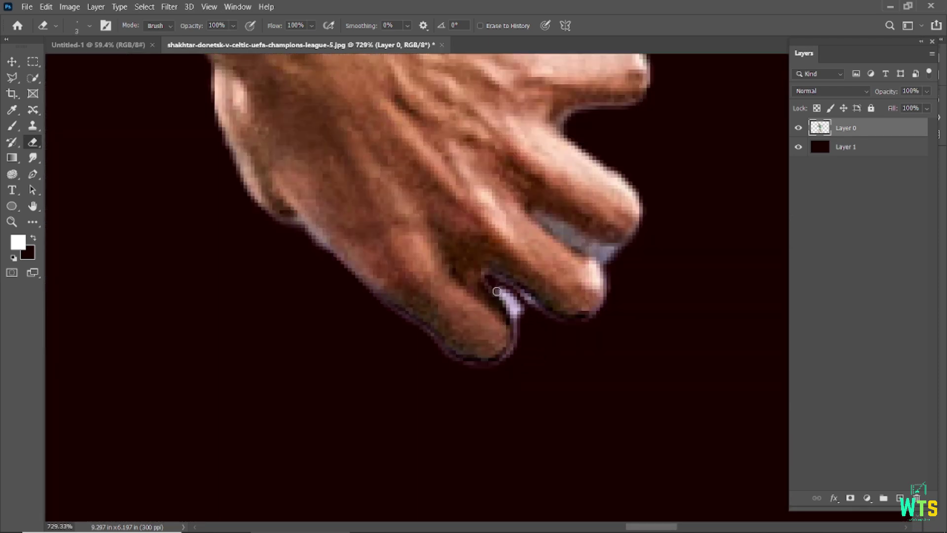
{"action": "scroll", "coordinate": [578, 372], "scroll_direction": "up", "scroll_amount": 1}
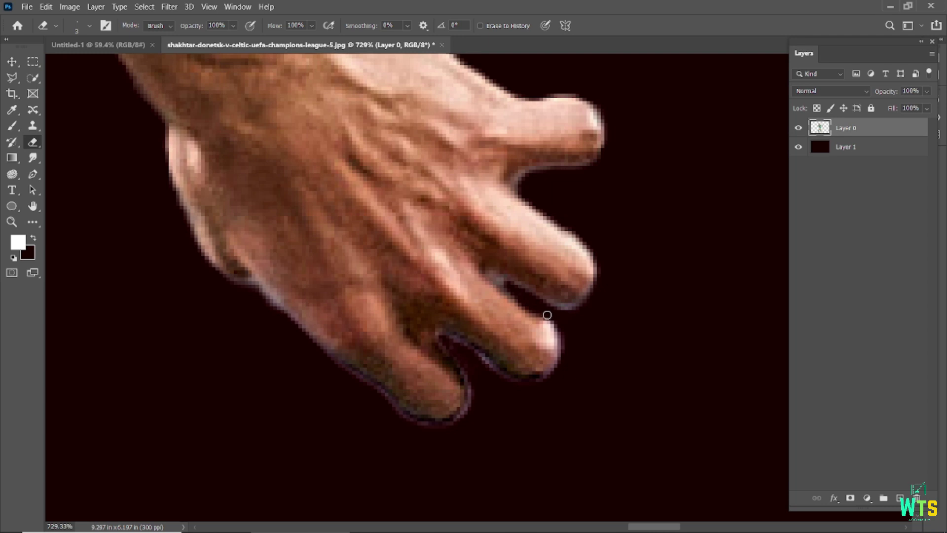
{"action": "scroll", "coordinate": [547, 315], "scroll_direction": "down", "scroll_amount": 5}
{"action": "scroll", "coordinate": [557, 340], "scroll_direction": "down", "scroll_amount": 2}
{"action": "scroll", "coordinate": [403, 325], "scroll_direction": "up", "scroll_amount": 3}
{"action": "scroll", "coordinate": [344, 228], "scroll_direction": "up", "scroll_amount": 2}
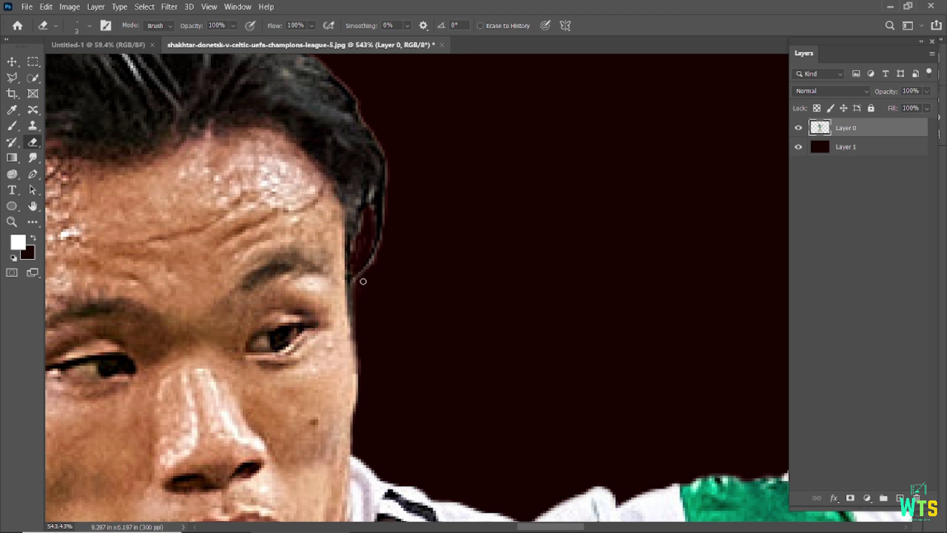
{"action": "scroll", "coordinate": [384, 249], "scroll_direction": "down", "scroll_amount": 2}
{"action": "scroll", "coordinate": [238, 328], "scroll_direction": "up", "scroll_amount": 3}
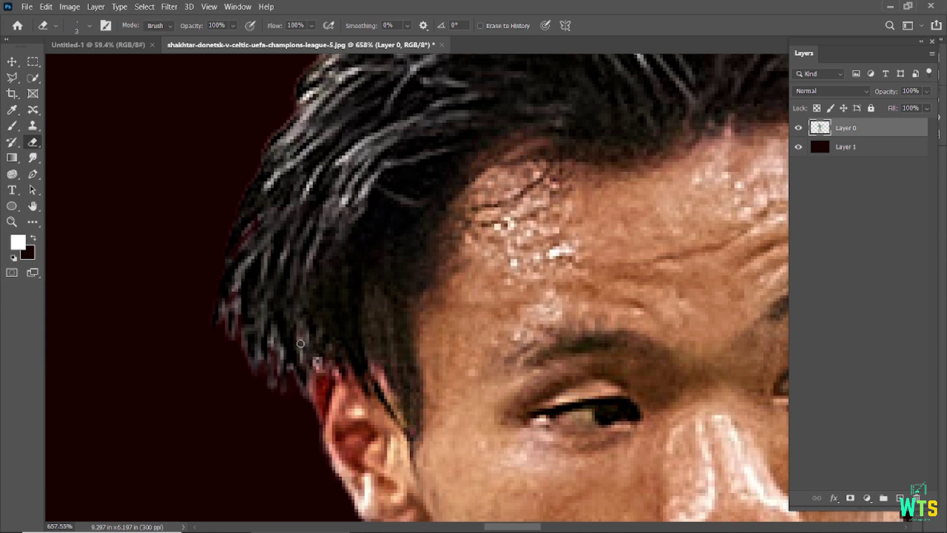
{"action": "scroll", "coordinate": [363, 358], "scroll_direction": "down", "scroll_amount": 3}
{"action": "scroll", "coordinate": [426, 115], "scroll_direction": "up", "scroll_amount": 3}
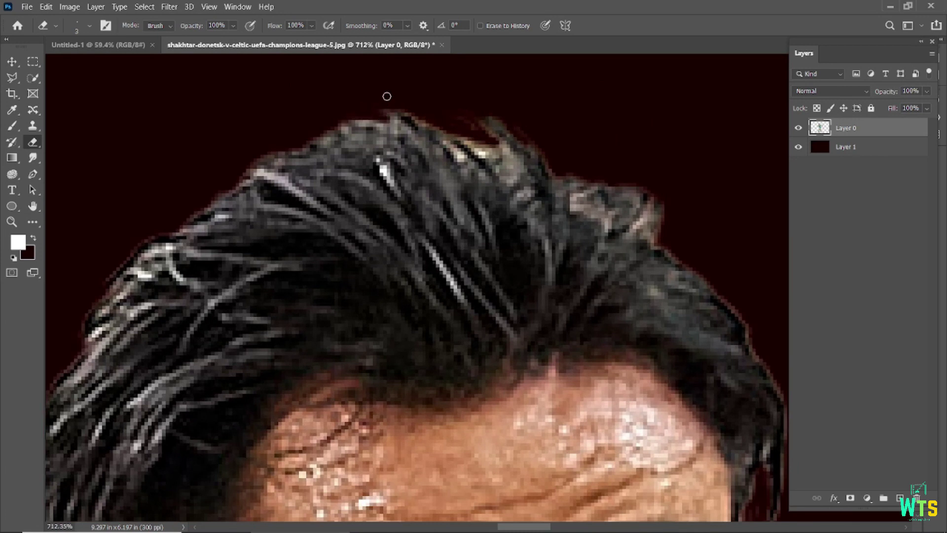
{"action": "scroll", "coordinate": [387, 96], "scroll_direction": "down", "scroll_amount": 5}
{"action": "scroll", "coordinate": [387, 96], "scroll_direction": "down", "scroll_amount": 5}
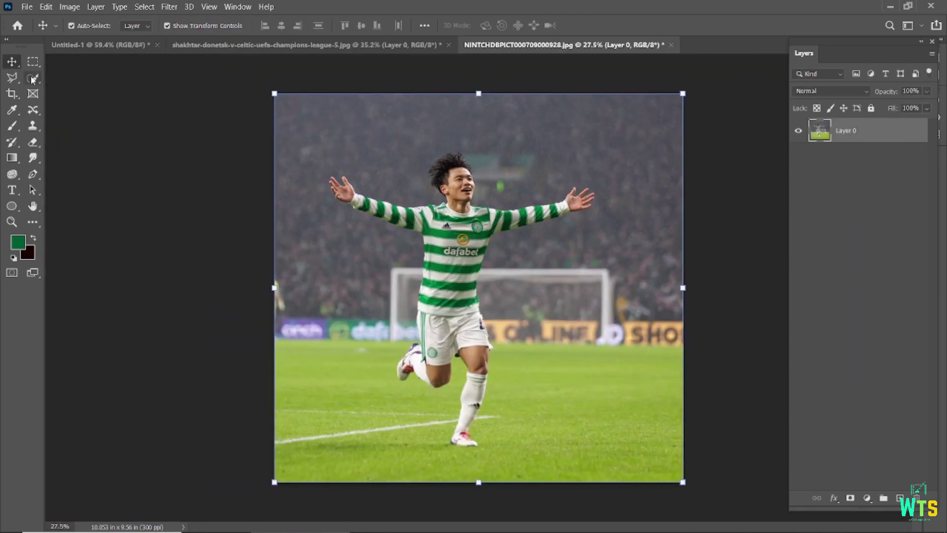
- Run Select Subject on the celebrating player and inspect the selection around the head
{"action": "left_click", "coordinate": [32, 78]}
{"action": "left_click", "coordinate": [355, 25]}
{"action": "key", "text": "v"}
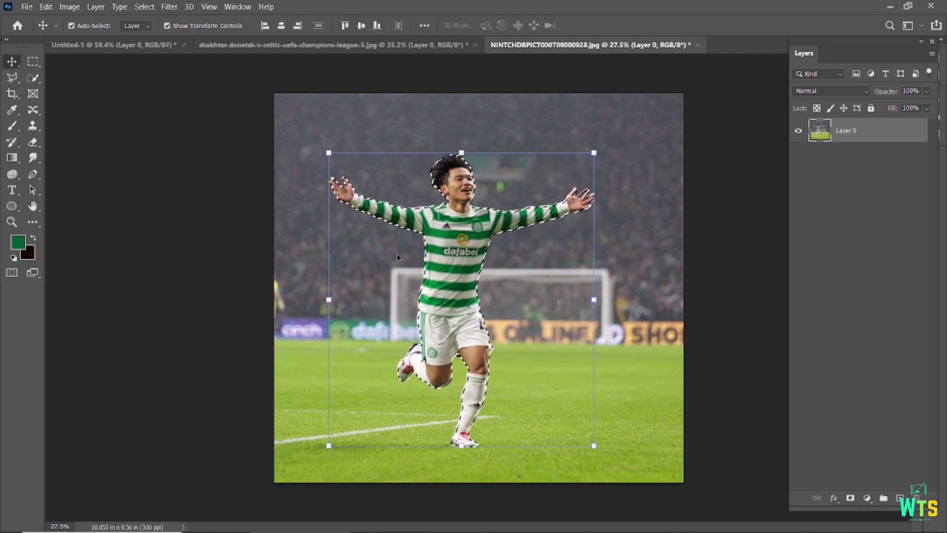
{"action": "scroll", "coordinate": [399, 257], "scroll_direction": "up", "scroll_amount": 6}
{"action": "mouse_move", "coordinate": [681, 321]}
{"action": "left_mouse_down"}
{"action": "mouse_move", "coordinate": [417, 314]}
{"action": "mouse_move", "coordinate": [454, 345]}
{"action": "left_mouse_up"}
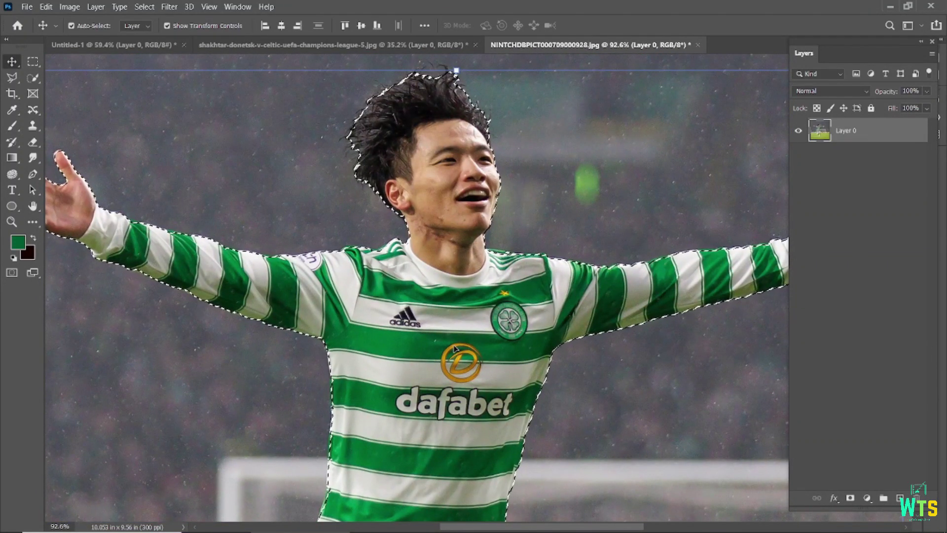
{"action": "scroll", "coordinate": [455, 348], "scroll_direction": "up", "scroll_amount": 2}
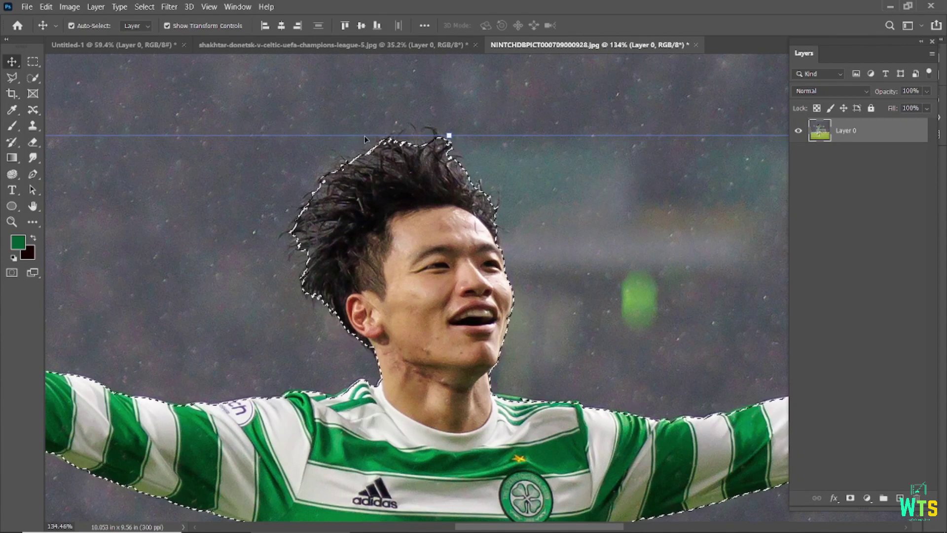
{"action": "scroll", "coordinate": [512, 164], "scroll_direction": "down", "scroll_amount": 5}
- Test-delete the background, add a new layer and set the foreground colour to light grey
{"action": "key", "text": "Delete"}
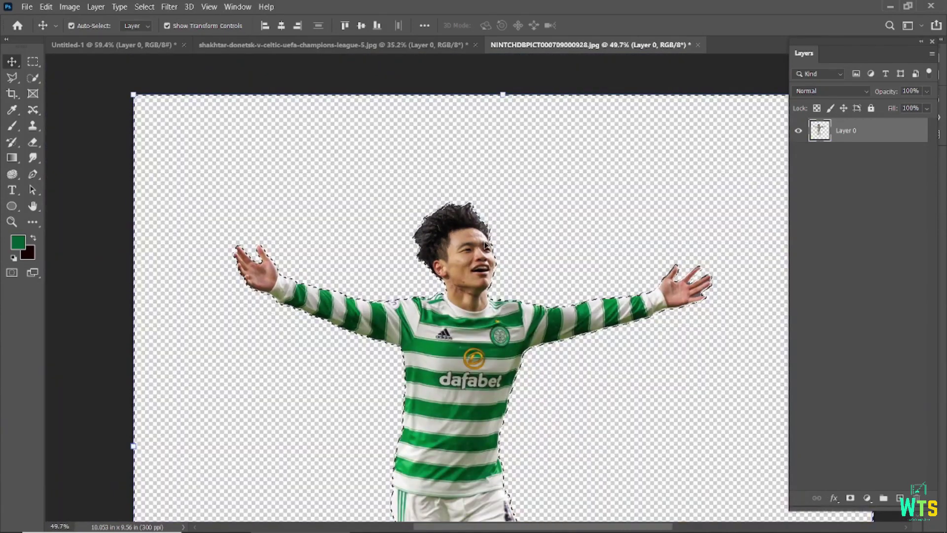
{"action": "key", "text": "ctrl+d"}
{"action": "left_click", "coordinate": [900, 498], "text": "ctrl"}
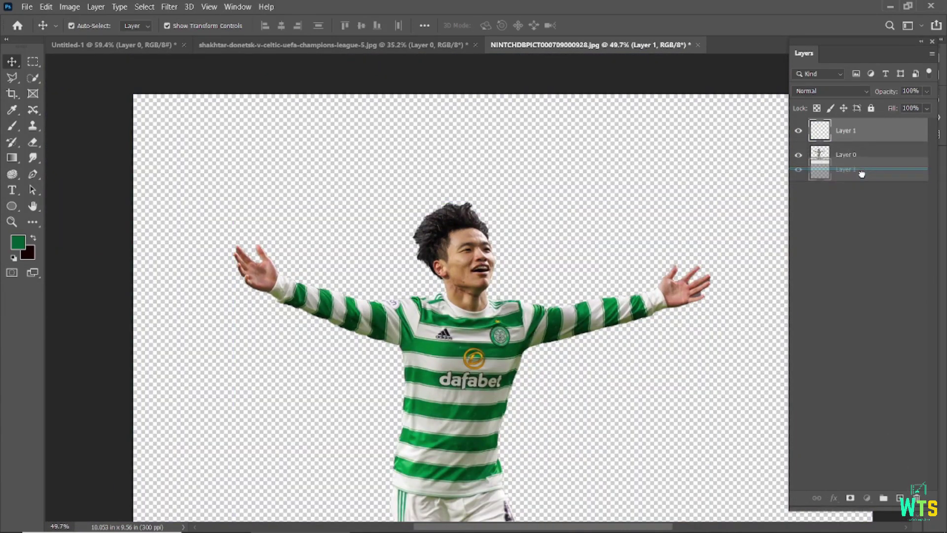
{"action": "key", "text": "x"}
{"action": "left_click", "coordinate": [18, 241]}
{"action": "left_click", "coordinate": [627, 320]}
{"action": "left_click", "coordinate": [881, 305]}
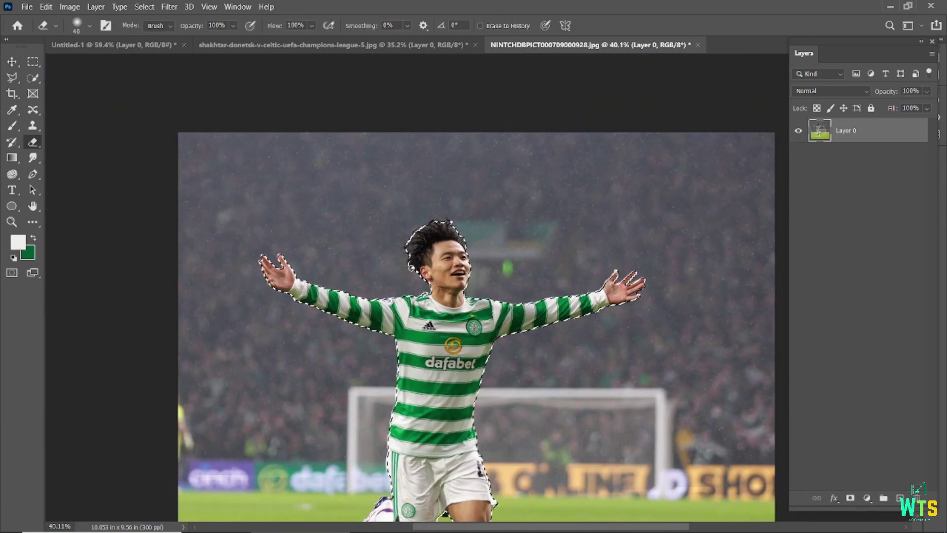
- Refine the selection in Select and Mask with Onion Skin at 66%, outputting a masked layer copy
{"action": "key", "text": "w"}
{"action": "key", "text": "ctrl+alt+r"}
{"action": "key", "text": "k"}
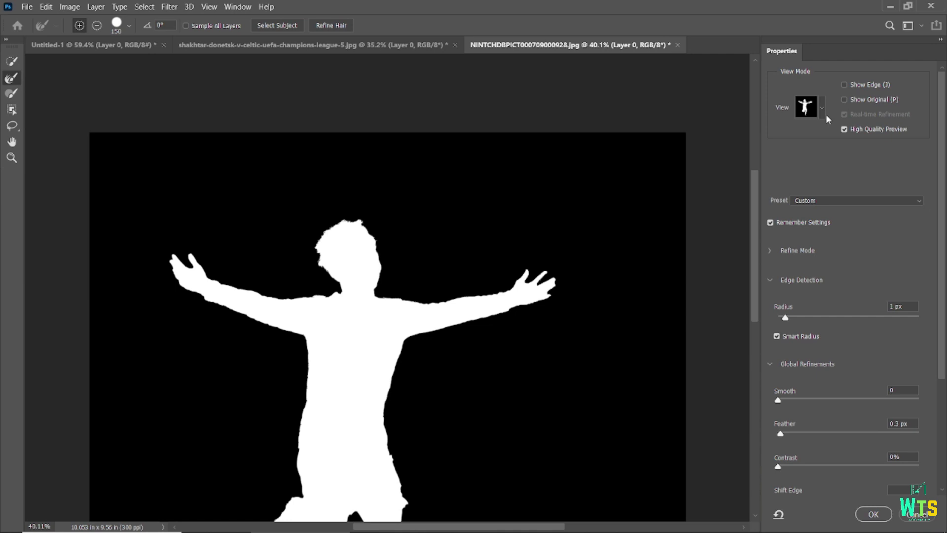
{"action": "left_click", "coordinate": [768, 250]}
{"action": "left_click", "coordinate": [808, 109]}
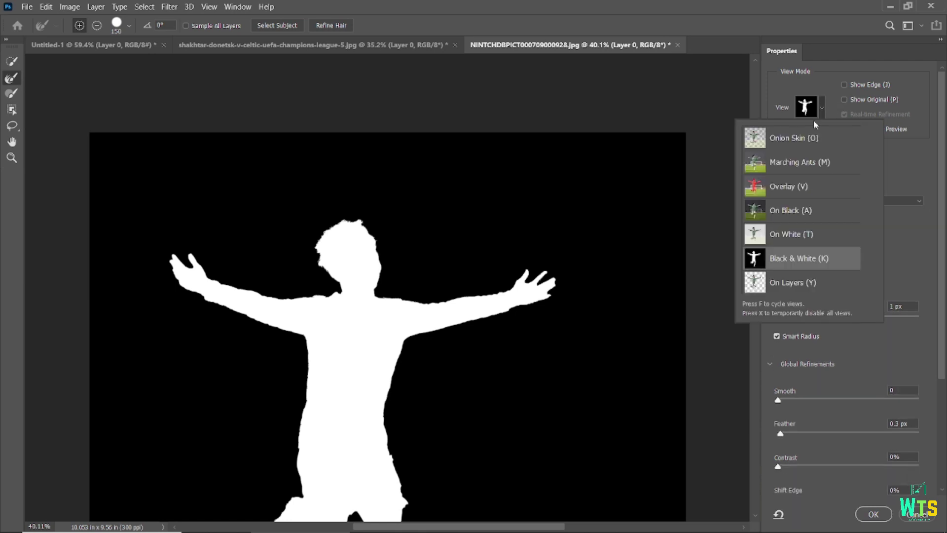
{"action": "left_click", "coordinate": [805, 140]}
{"action": "left_click_drag", "start_coordinate": [860, 161], "coordinate": [874, 161]}
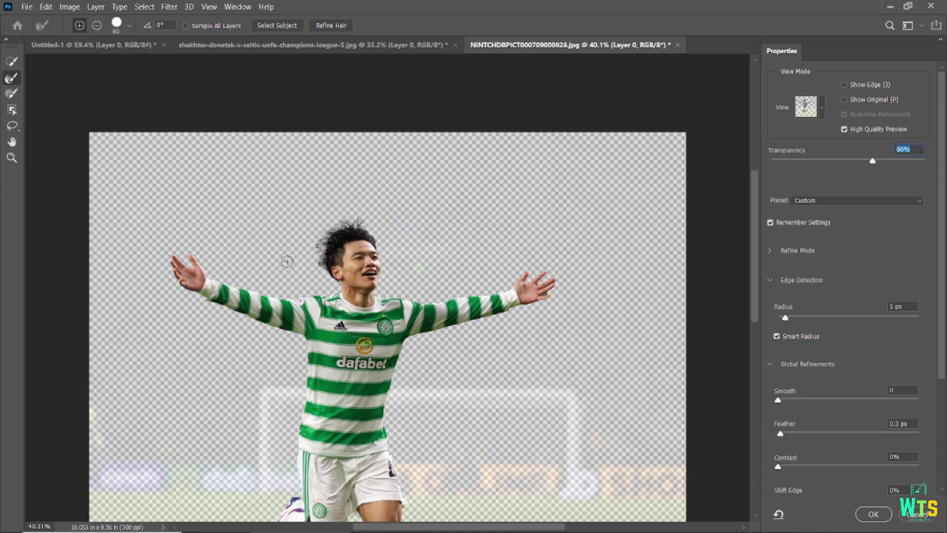
{"action": "left_click", "coordinate": [874, 515]}
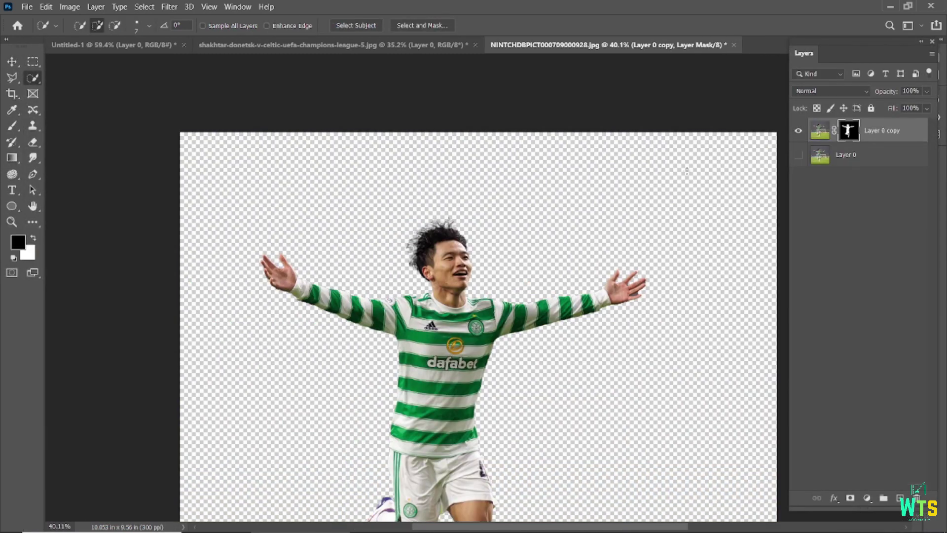
- Add a new layer beneath Layer 0 copy and fill it white, then dark green
{"action": "left_click", "coordinate": [11, 62]}
{"action": "key", "text": "ctrl+shift+n"}
{"action": "left_click_drag", "start_coordinate": [847, 130], "coordinate": [846, 170]}
{"action": "key", "text": "alt+BackSpace"}
{"action": "scroll", "coordinate": [442, 255], "scroll_direction": "up", "scroll_amount": 3}
{"action": "scroll", "coordinate": [442, 256], "scroll_direction": "up", "scroll_amount": 1}
{"action": "scroll", "coordinate": [442, 255], "scroll_direction": "down", "scroll_amount": 3}
{"action": "left_click", "coordinate": [269, 134]}
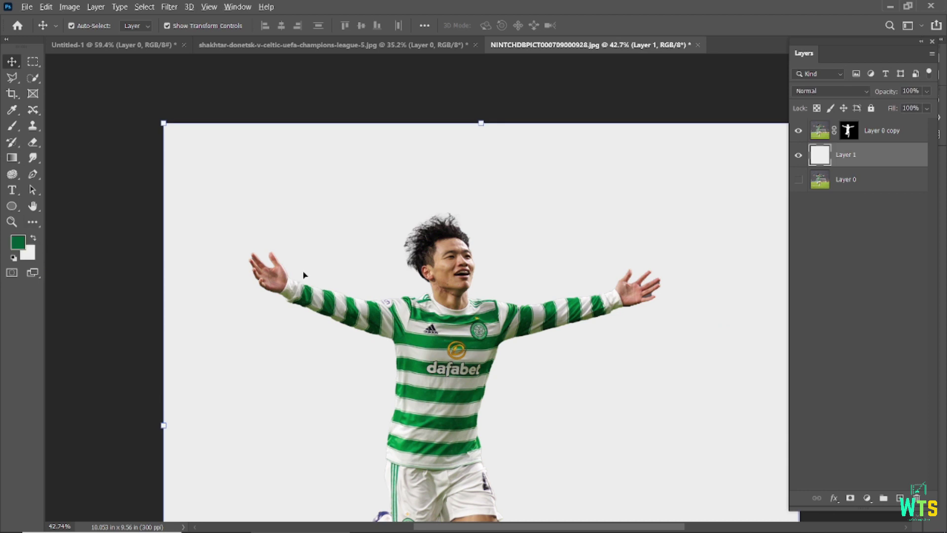
{"action": "key", "text": "alt+BackSpace"}
{"action": "scroll", "coordinate": [395, 232], "scroll_direction": "up", "scroll_amount": 3}
{"action": "scroll", "coordinate": [418, 253], "scroll_direction": "down", "scroll_amount": 5}
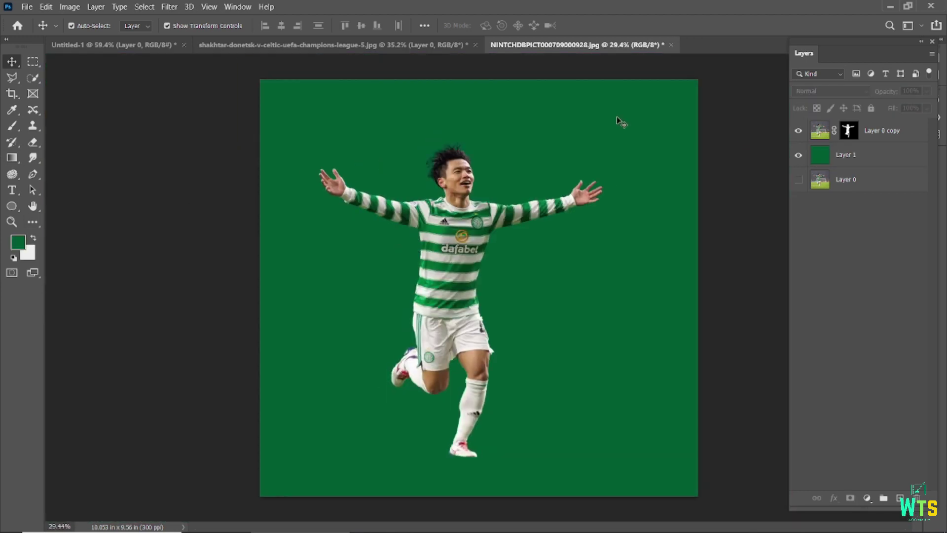
- Copy the celebrating player into the poster as a smart object, scaled down and moved right
{"action": "left_click_drag", "start_coordinate": [444, 223], "coordinate": [468, 268]}
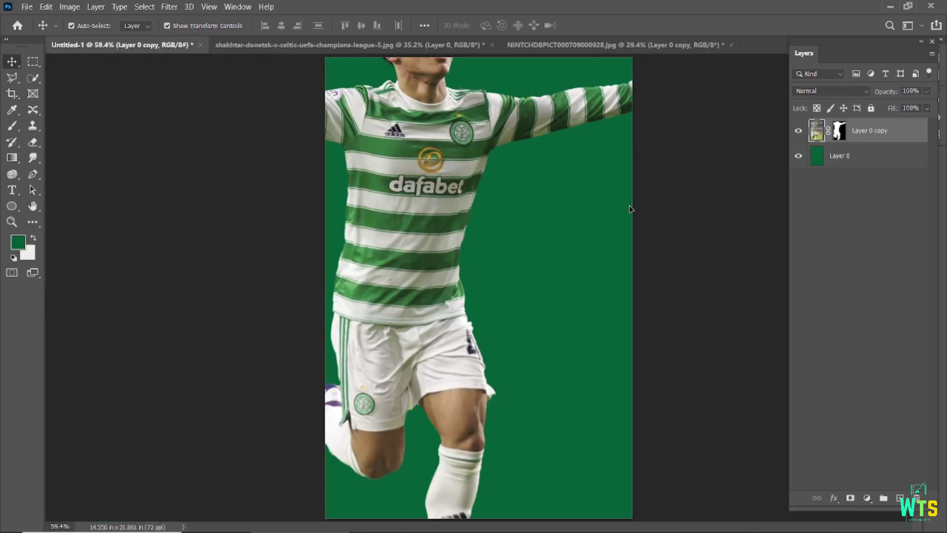
{"action": "scroll", "coordinate": [519, 263], "scroll_direction": "down", "scroll_amount": 2}
{"action": "scroll", "coordinate": [519, 263], "scroll_direction": "down", "scroll_amount": 2}
{"action": "right_click", "coordinate": [917, 135]}
{"action": "left_click", "coordinate": [839, 183]}
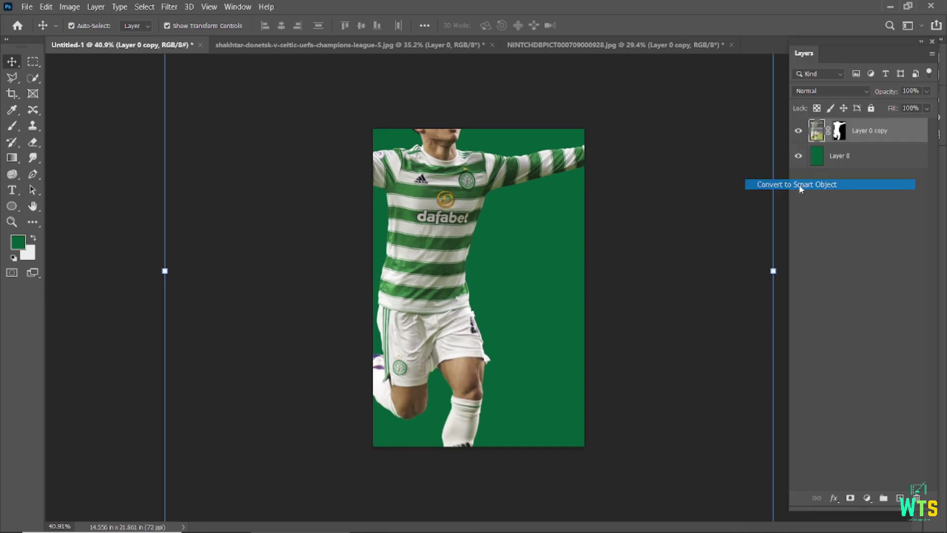
{"action": "left_click_drag", "start_coordinate": [643, 64], "coordinate": [550, 165]}
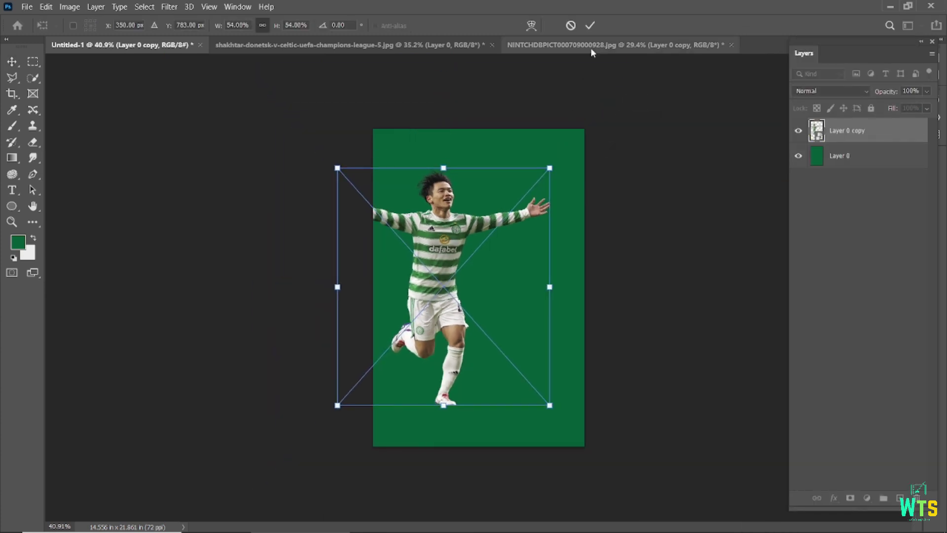
{"action": "left_click", "coordinate": [696, 212]}
{"action": "scroll", "coordinate": [696, 212], "scroll_direction": "up", "scroll_amount": 2}
{"action": "mouse_move", "coordinate": [408, 210]}
{"action": "left_mouse_down"}
{"action": "mouse_move", "coordinate": [492, 237]}
{"action": "mouse_move", "coordinate": [300, 157]}
{"action": "mouse_move", "coordinate": [102, 45]}
{"action": "mouse_move", "coordinate": [470, 333]}
{"action": "left_mouse_up"}
{"action": "key", "text": "ctrl+t"}
{"action": "left_click", "coordinate": [590, 25]}
- Convert the running player to a smart object, scale it to about 57% and place it below
{"action": "left_click", "coordinate": [306, 45]}
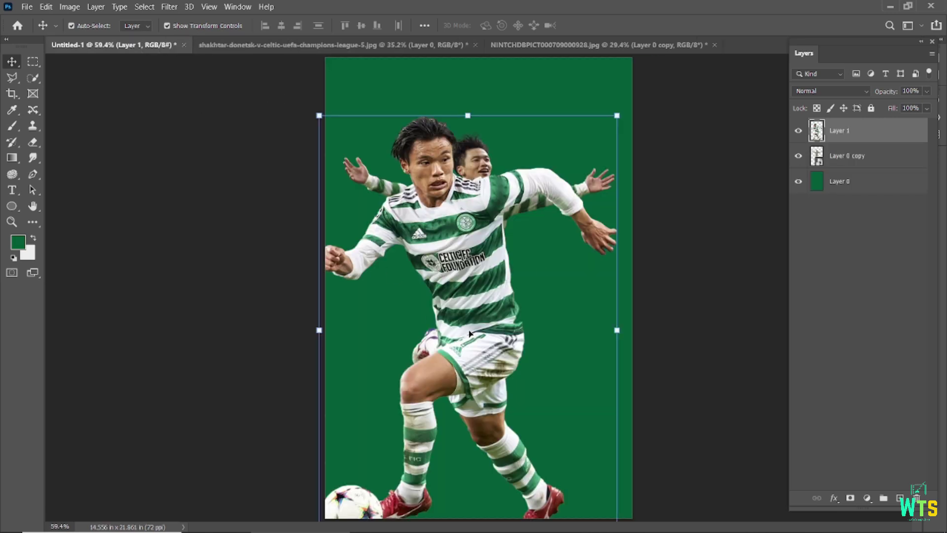
{"action": "right_click", "coordinate": [897, 136]}
{"action": "left_click", "coordinate": [789, 185]}
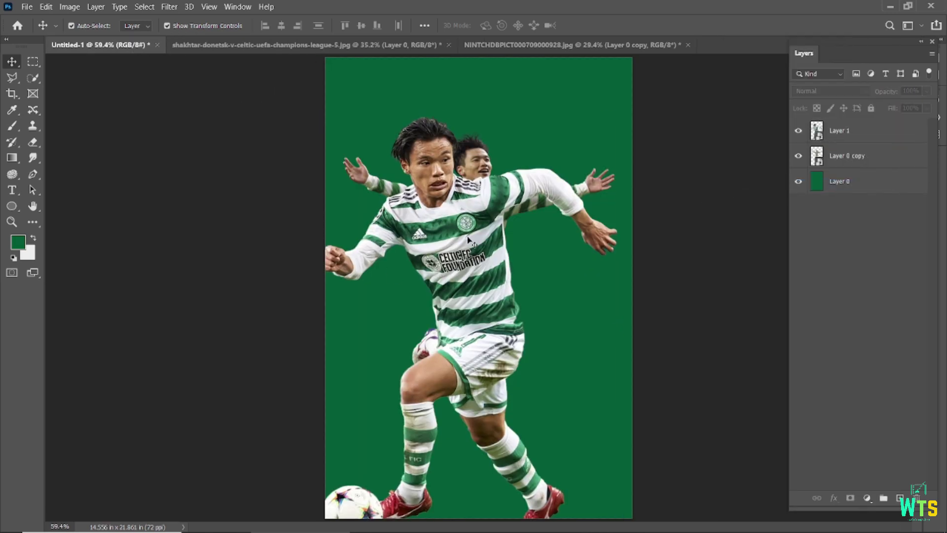
{"action": "left_click_drag", "start_coordinate": [480, 203], "coordinate": [486, 217]}
{"action": "key", "text": "ctrl+t"}
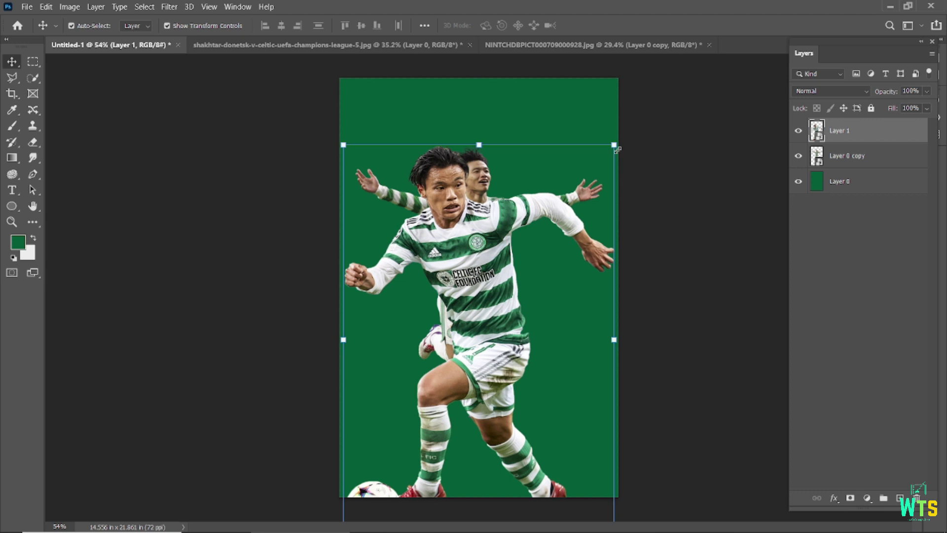
{"action": "left_click_drag", "start_coordinate": [616, 144], "coordinate": [547, 227]}
{"action": "mouse_move", "coordinate": [469, 297]}
{"action": "left_mouse_down"}
{"action": "mouse_move", "coordinate": [473, 311]}
{"action": "mouse_move", "coordinate": [463, 310]}
{"action": "left_mouse_up"}
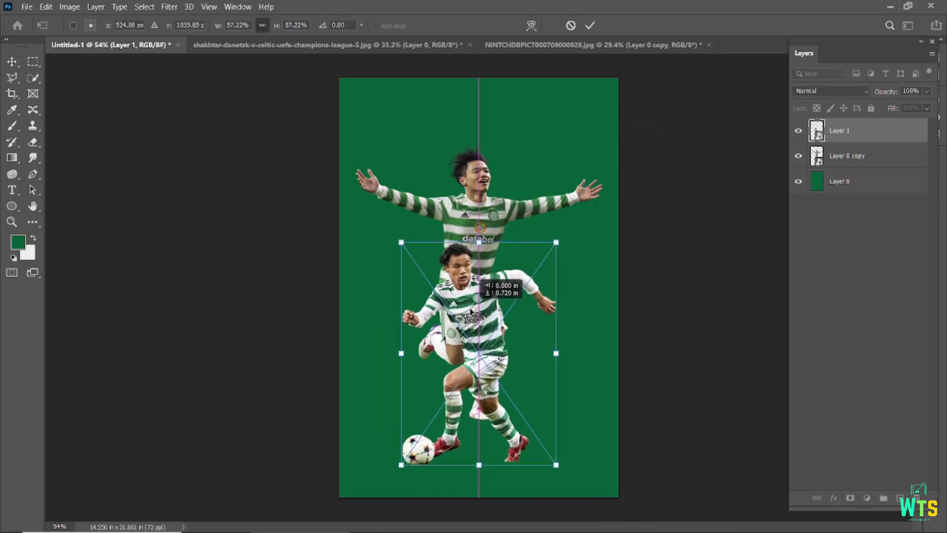
{"action": "left_click", "coordinate": [590, 26]}
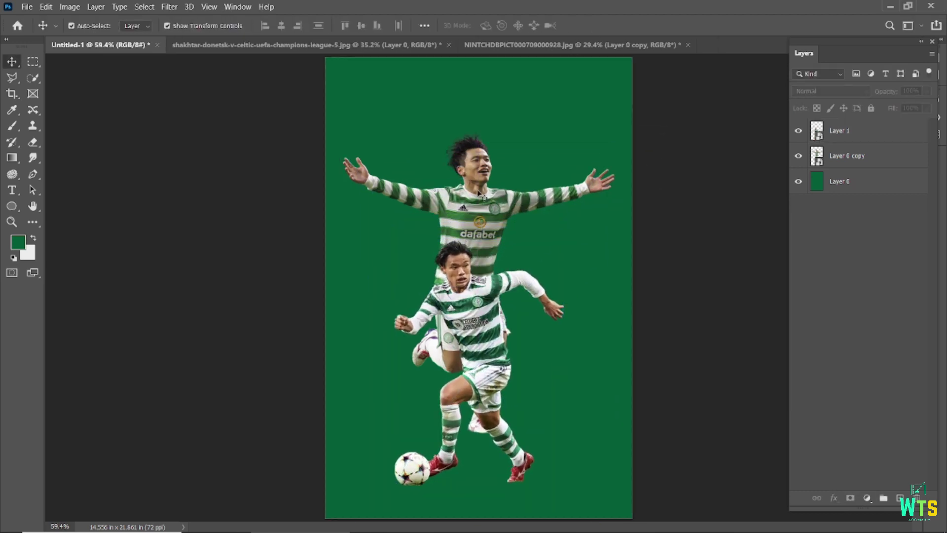
- Nudge the celebrating player up and the lower player slightly down, then zoom in
{"action": "left_click_drag", "start_coordinate": [522, 175], "coordinate": [521, 167]}
{"action": "left_click", "coordinate": [718, 250]}
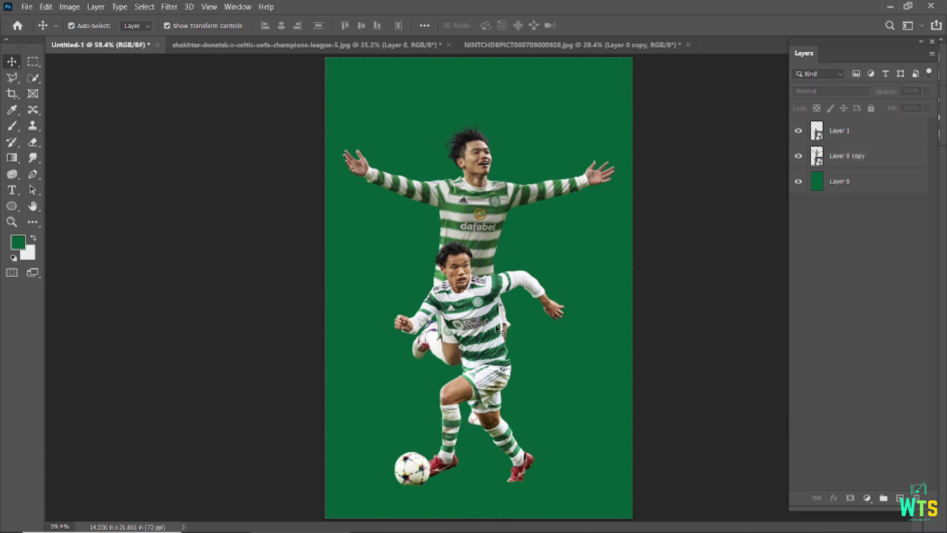
{"action": "left_click_drag", "start_coordinate": [487, 357], "coordinate": [487, 361]}
{"action": "left_click", "coordinate": [694, 250]}
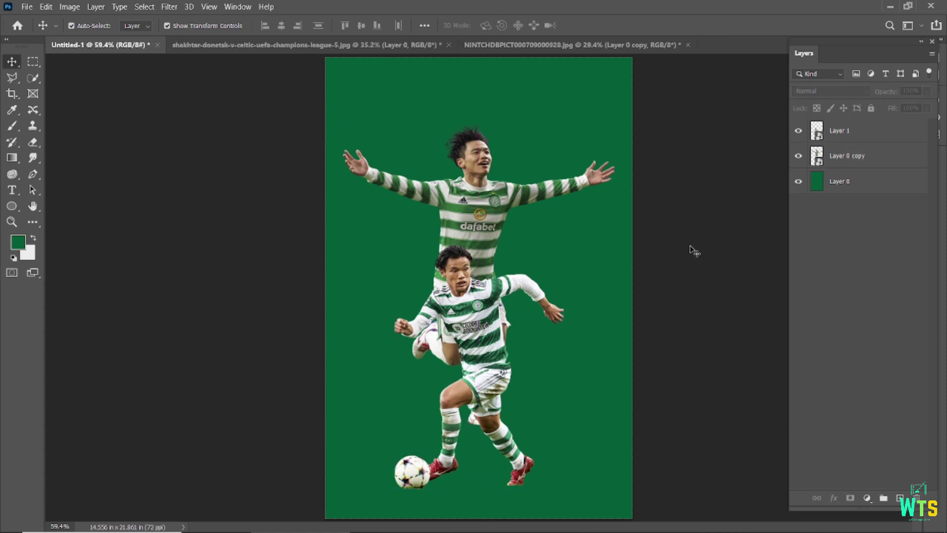
{"action": "scroll", "coordinate": [640, 211], "scroll_direction": "up", "scroll_amount": 2}
- Add an empty layer above the rear player layer
{"action": "scroll", "coordinate": [681, 197], "scroll_direction": "up", "scroll_amount": 2}
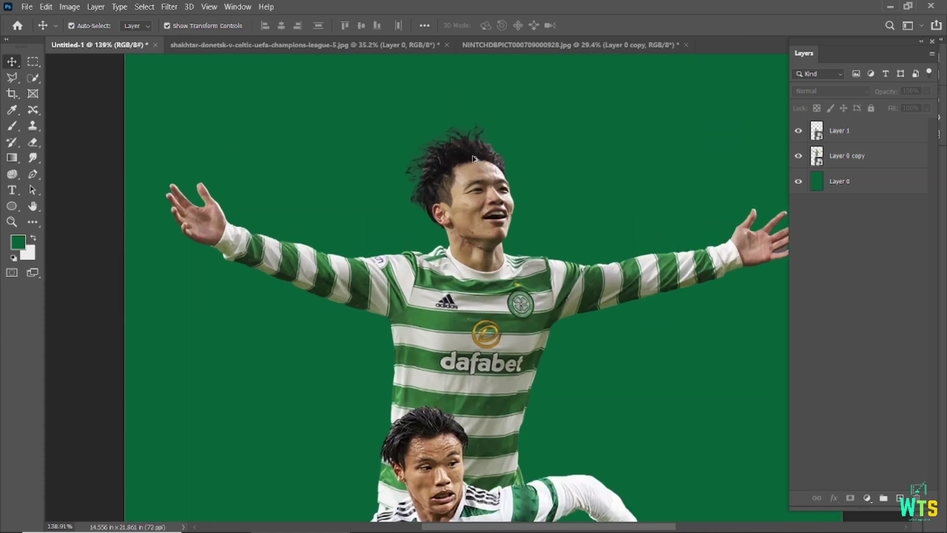
{"action": "scroll", "coordinate": [722, 185], "scroll_direction": "up", "scroll_amount": 2}
{"action": "left_click", "coordinate": [900, 498]}
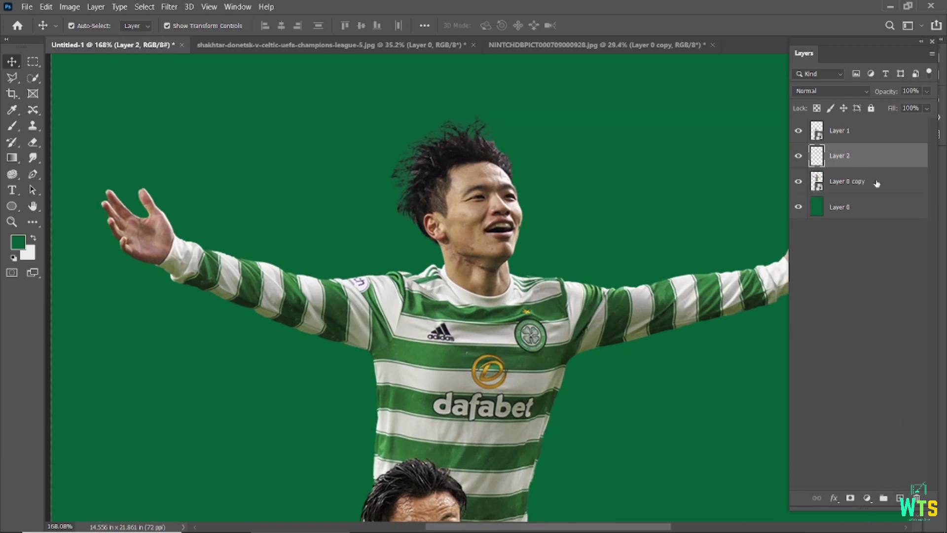
- Set the foreground colour to black and use a 100 px brush
{"action": "key", "text": "x"}
{"action": "left_click", "coordinate": [18, 241]}
{"action": "left_click", "coordinate": [626, 450]}
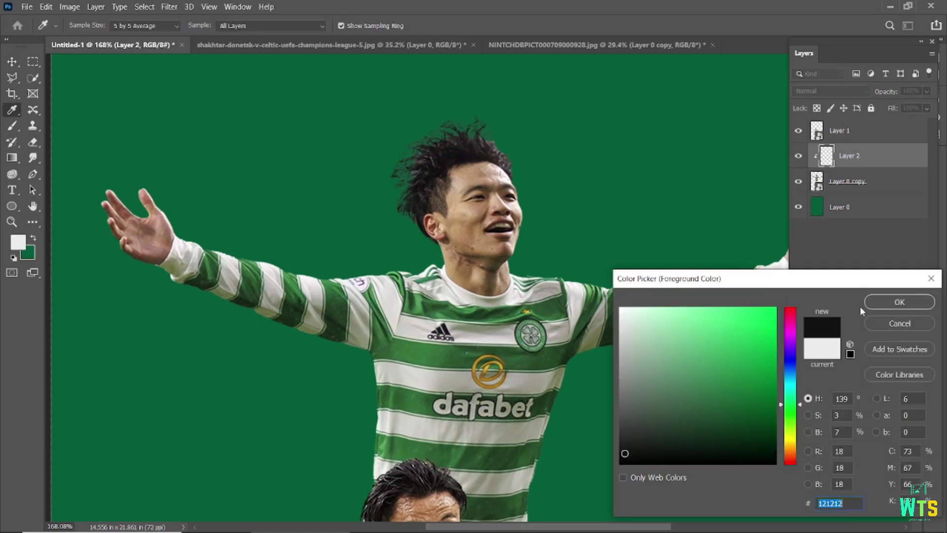
{"action": "key", "text": "Return"}
{"action": "key", "text": "b"}
{"action": "key", "text": "bracketleft"}
{"action": "key", "text": "bracketleft"}
{"action": "key", "text": "bracketleft"}
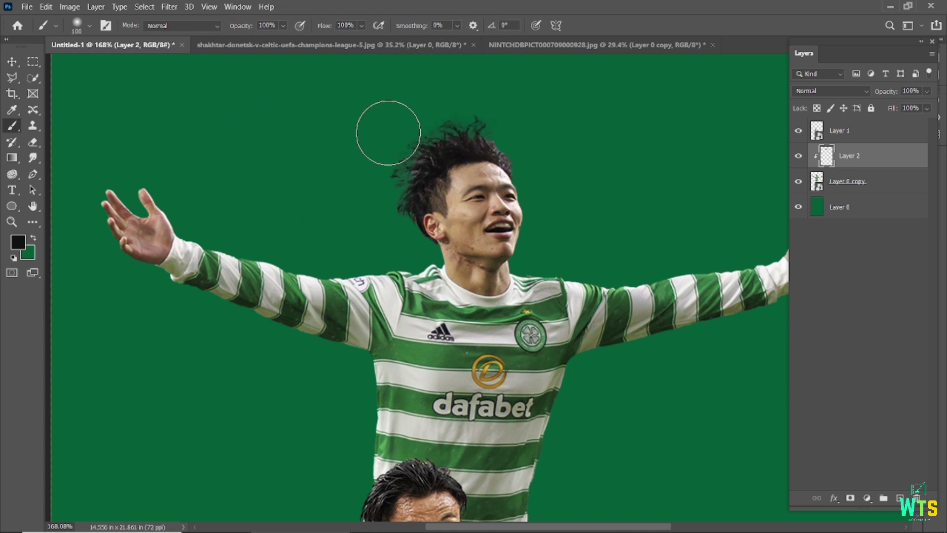
- Zoom out from the poster and bring up the background colour picker
{"action": "key", "text": "v"}
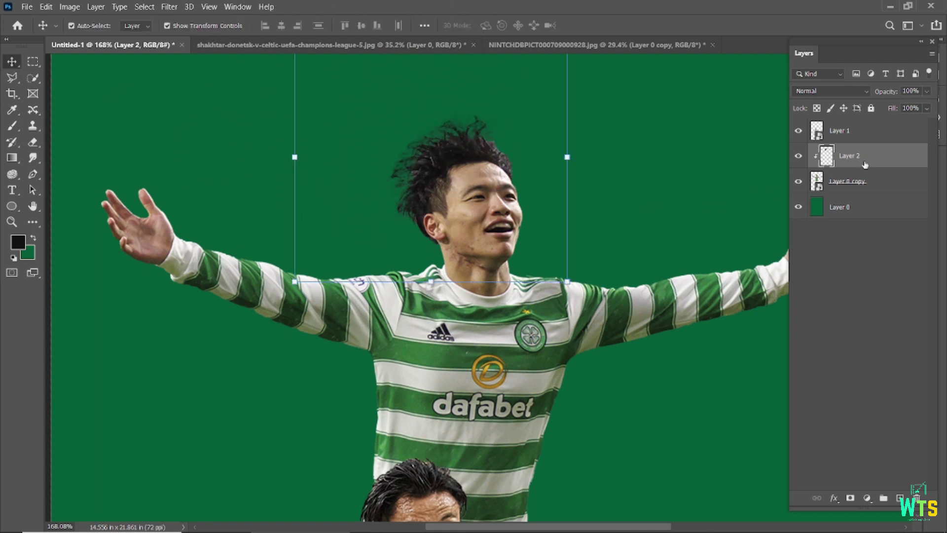
{"action": "scroll", "coordinate": [626, 234], "scroll_direction": "down", "scroll_amount": 2}
{"action": "scroll", "coordinate": [488, 327], "scroll_direction": "down", "scroll_amount": 2}
{"action": "scroll", "coordinate": [488, 327], "scroll_direction": "down", "scroll_amount": 2}
{"action": "scroll", "coordinate": [487, 327], "scroll_direction": "down", "scroll_amount": 1}
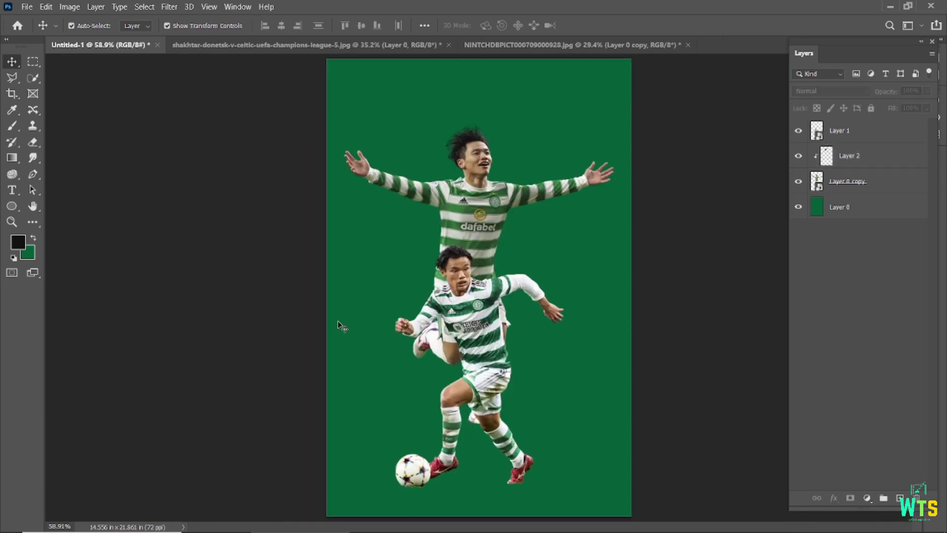
{"action": "left_click", "coordinate": [29, 257]}
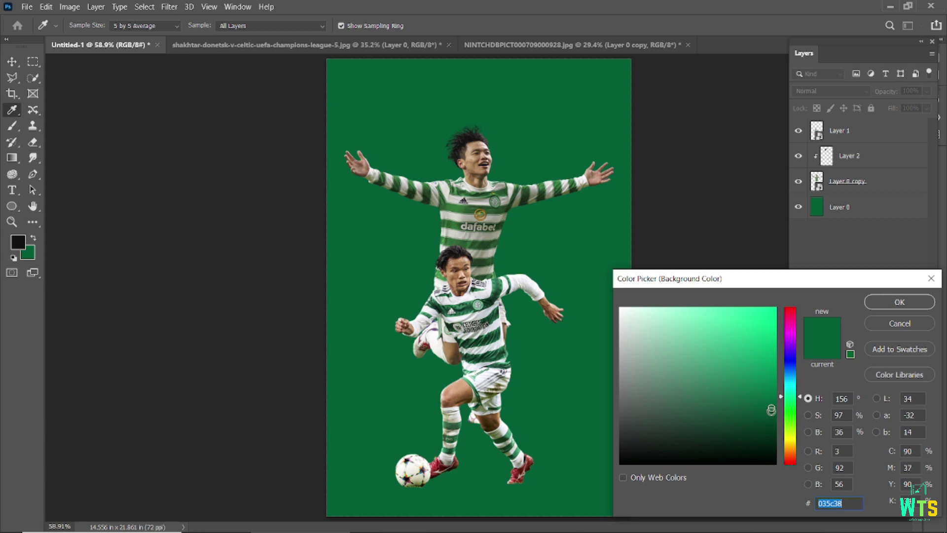
- Darken the background colour to 024c2e; a trial fill of Layer 0 is undone
{"action": "left_click_drag", "start_coordinate": [771, 410], "coordinate": [773, 419]}
{"action": "left_click", "coordinate": [873, 303]}
{"action": "left_click", "coordinate": [865, 208]}
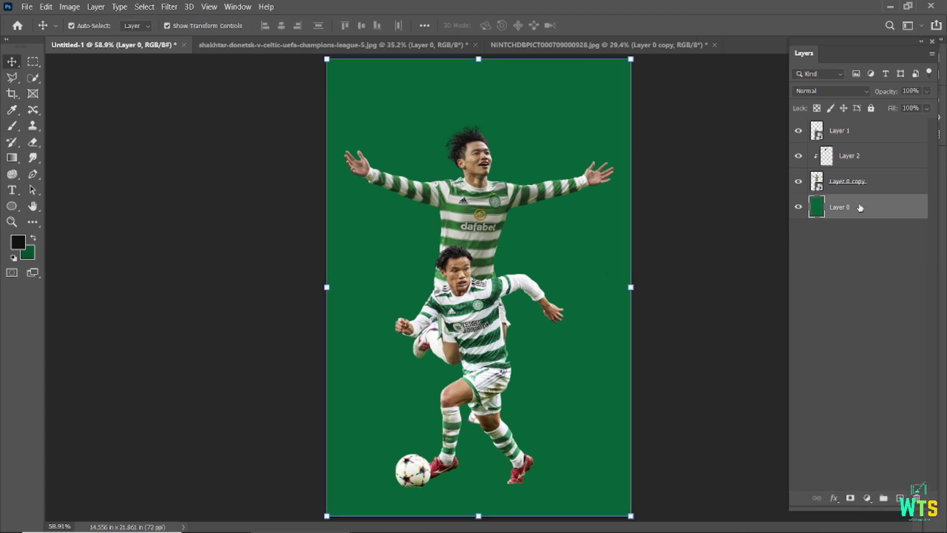
{"action": "left_click", "coordinate": [33, 238]}
{"action": "left_click", "coordinate": [18, 241]}
{"action": "left_click", "coordinate": [886, 298]}
{"action": "key", "text": "alt+BackSpace"}
{"action": "key", "text": "ctrl+z"}
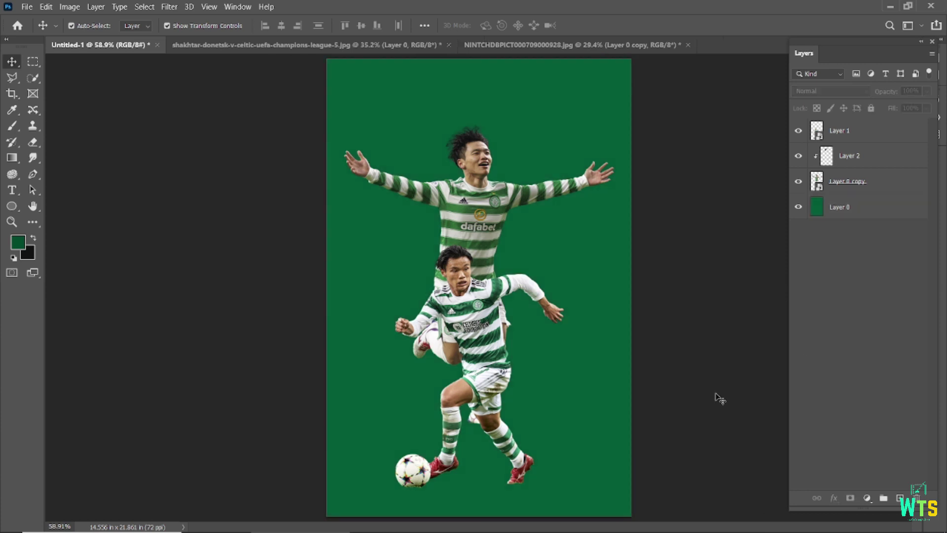
- Mask the rear player and fade out its legs with an 800 px soft brush
{"action": "left_click", "coordinate": [853, 181]}
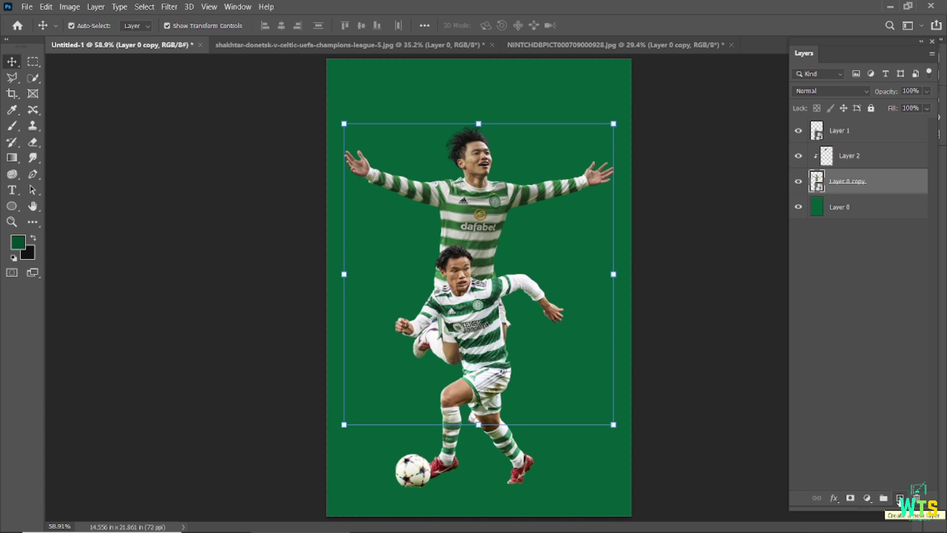
{"action": "left_click", "coordinate": [851, 497]}
{"action": "key", "text": "b"}
{"action": "key", "text": "bracketright"}
{"action": "key", "text": "bracketright"}
{"action": "key", "text": "bracketright"}
{"action": "left_click_drag", "start_coordinate": [370, 402], "coordinate": [243, 397]}
{"action": "key", "text": "ctrl+z"}
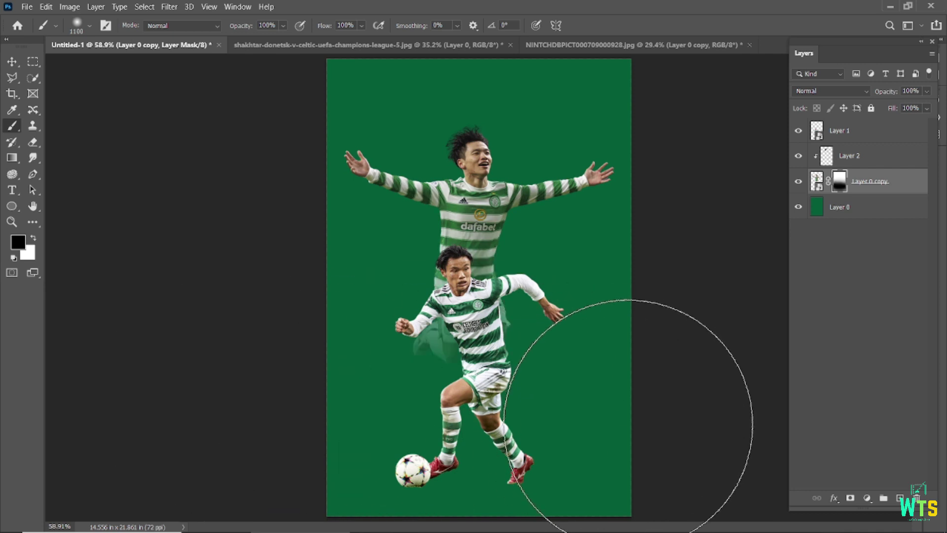
{"action": "key", "text": "bracketleft"}
{"action": "key", "text": "bracketleft"}
{"action": "key", "text": "bracketleft"}
{"action": "left_click_drag", "start_coordinate": [458, 414], "coordinate": [613, 402]}
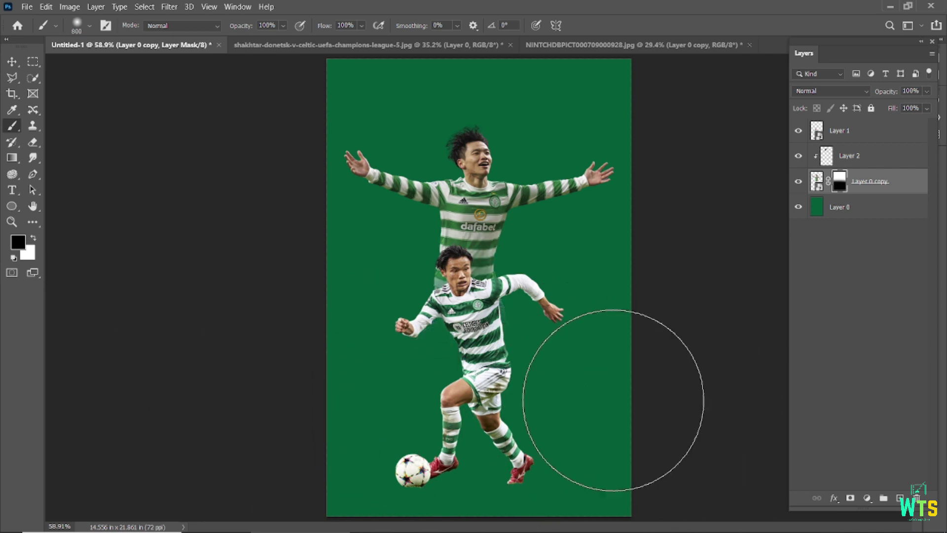
- Scale the lower player down slightly
{"action": "left_click", "coordinate": [13, 62]}
{"action": "left_click", "coordinate": [154, 244]}
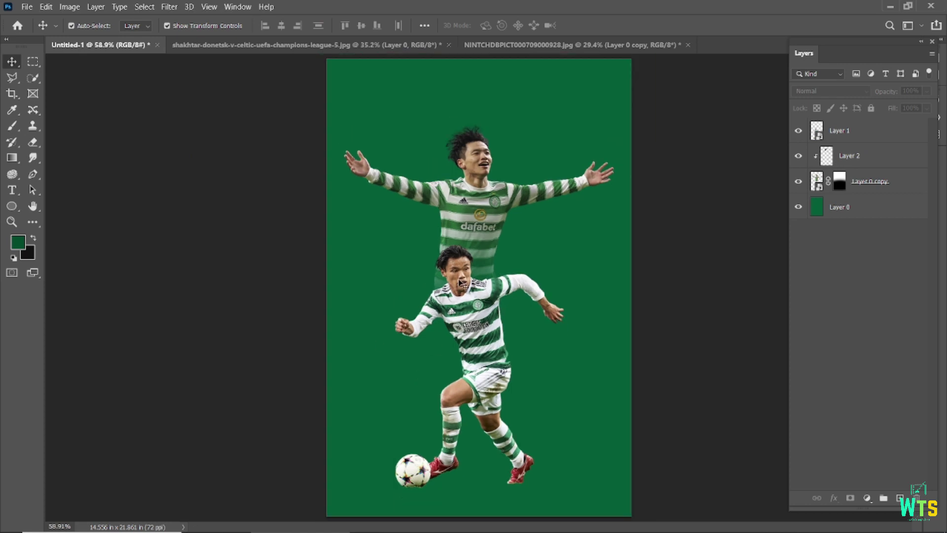
{"action": "left_click", "coordinate": [473, 306]}
{"action": "left_click_drag", "start_coordinate": [565, 247], "coordinate": [554, 259]}
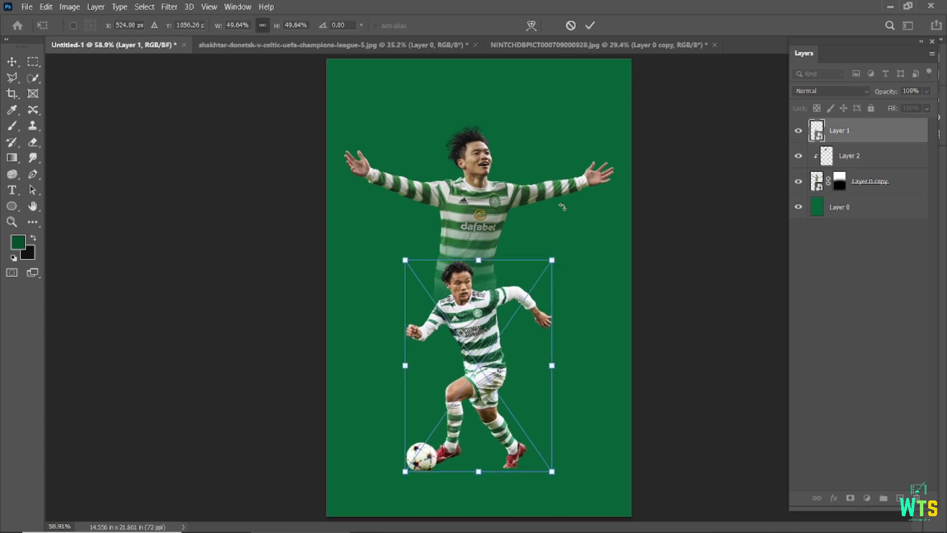
- Move the rear player and its clipped Layer 2 down about 20 px together
{"action": "left_click", "coordinate": [462, 189]}
{"action": "left_click_drag", "start_coordinate": [463, 190], "coordinate": [463, 203]}
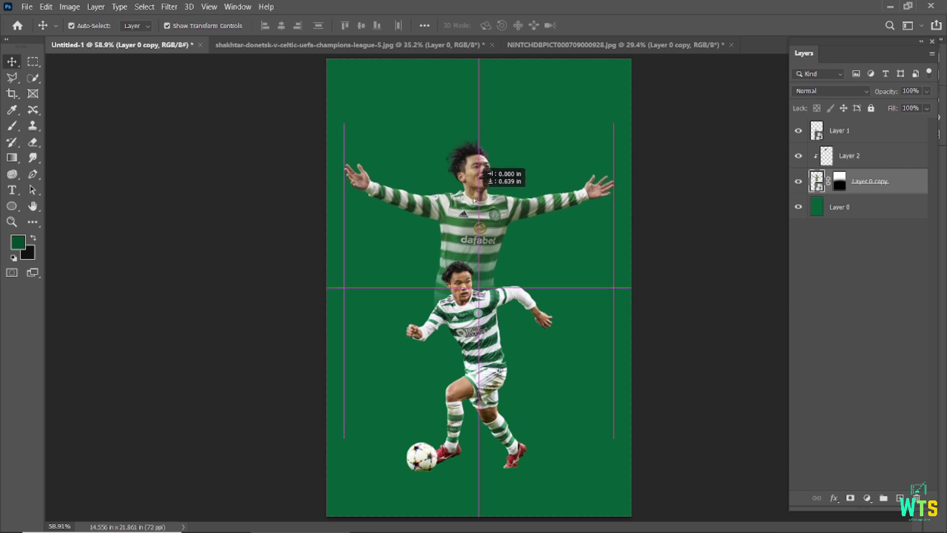
{"action": "left_click", "coordinate": [691, 273]}
{"action": "left_click", "coordinate": [849, 156]}
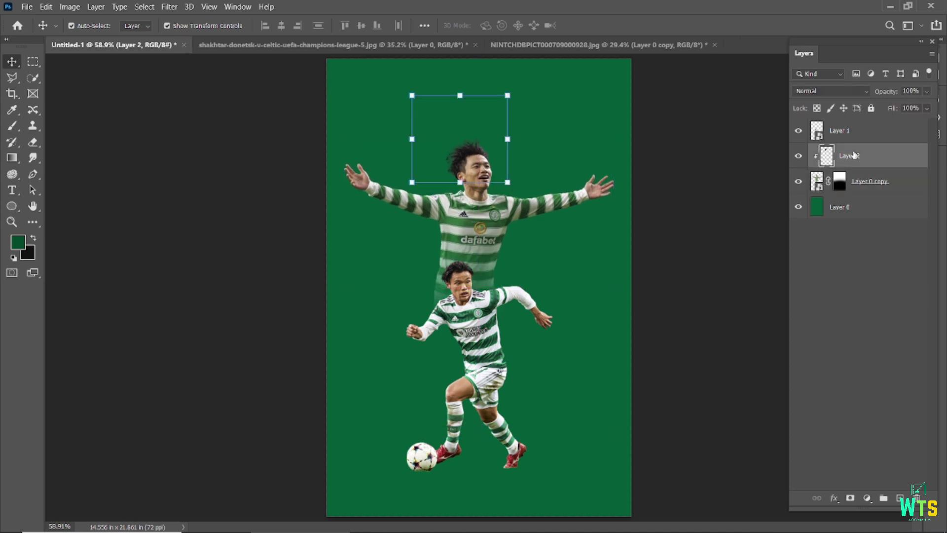
{"action": "left_click", "coordinate": [745, 204]}
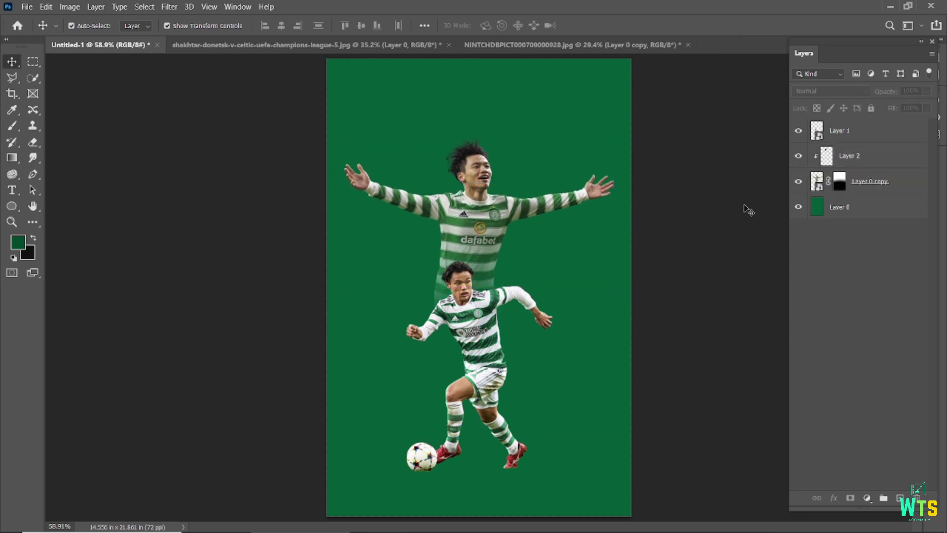
{"action": "key", "text": "ctrl+z"}
{"action": "left_click", "coordinate": [842, 162]}
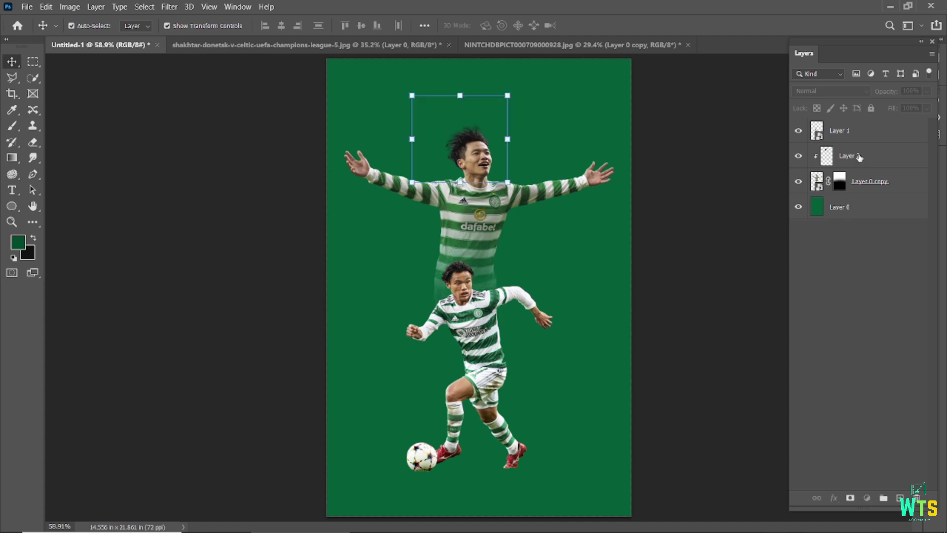
{"action": "left_click", "coordinate": [864, 183], "text": "shift"}
{"action": "left_click_drag", "start_coordinate": [485, 203], "coordinate": [485, 213]}
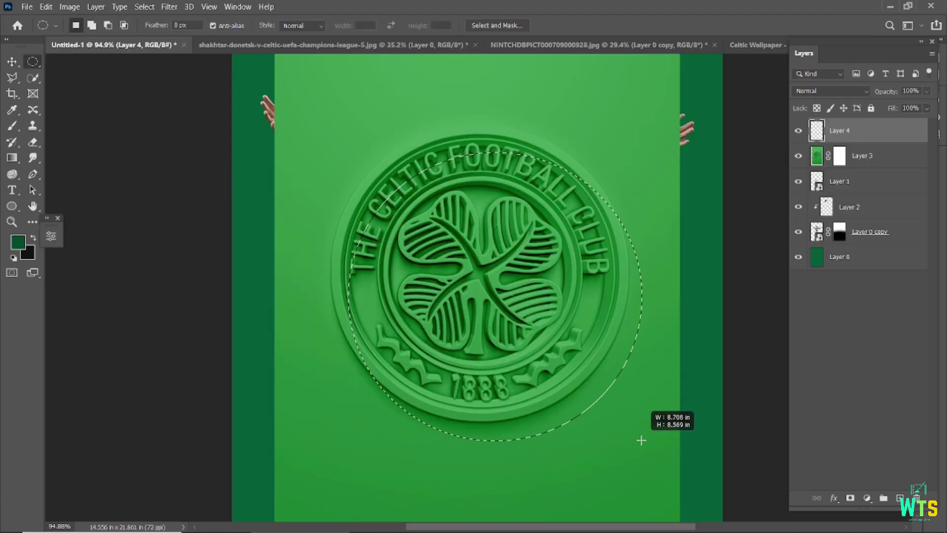
- Draw a circular selection fitted around the Celtic crest ring
{"action": "mouse_move", "coordinate": [649, 434]}
{"action": "left_mouse_down"}
{"action": "mouse_move", "coordinate": [515, 288]}
{"action": "mouse_move", "coordinate": [479, 311]}
{"action": "mouse_move", "coordinate": [457, 303]}
{"action": "mouse_move", "coordinate": [509, 321]}
{"action": "left_mouse_up"}
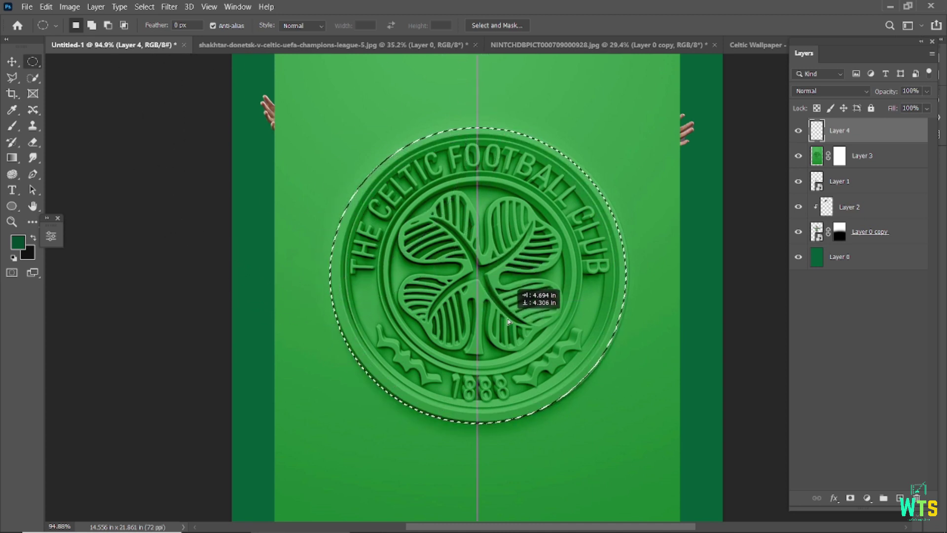
{"action": "left_click_drag", "start_coordinate": [509, 322], "coordinate": [511, 319]}
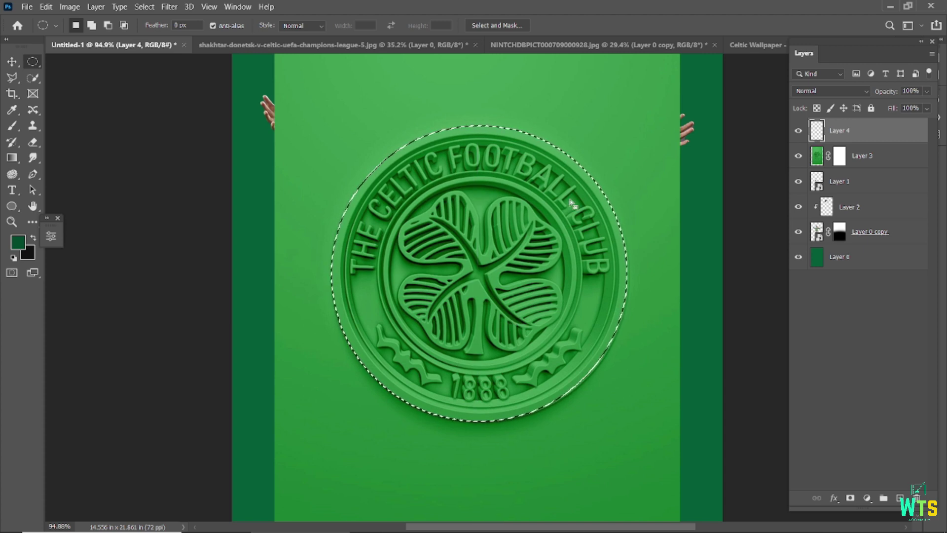
{"action": "key", "text": "v"}
{"action": "left_click", "coordinate": [470, 217]}
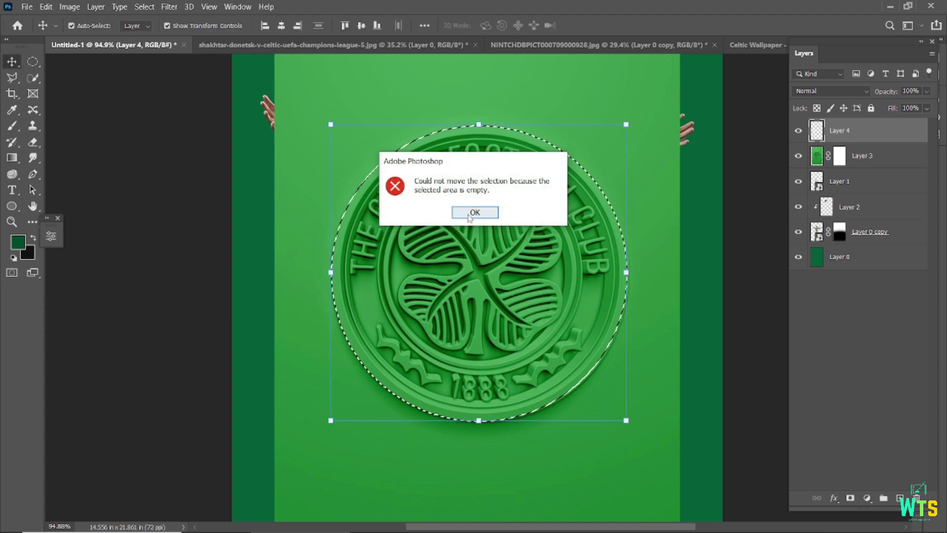
{"action": "left_click", "coordinate": [474, 212]}
- Put the circular crest on its own layer over the players
{"action": "left_click_drag", "start_coordinate": [469, 217], "coordinate": [354, 263]}
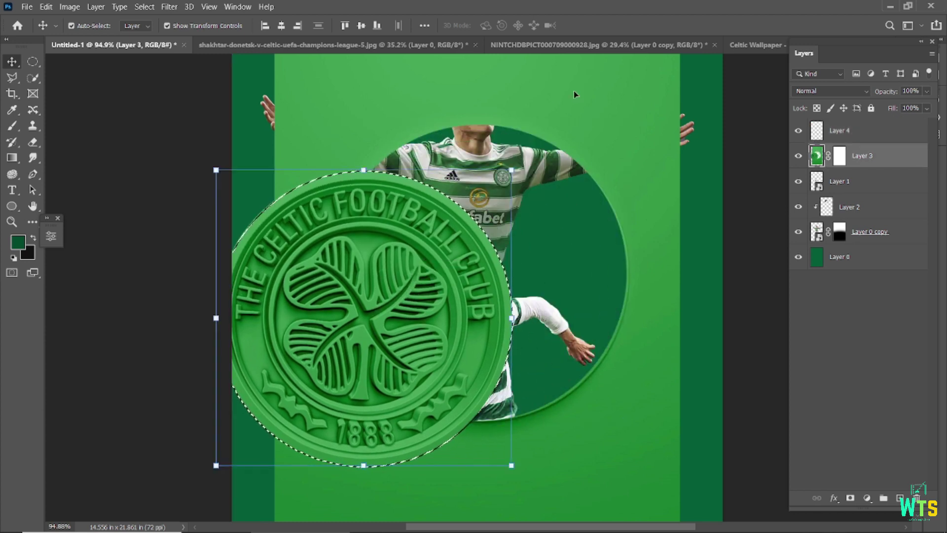
{"action": "key", "text": "ctrl+z"}
{"action": "key", "text": "ctrl+z"}
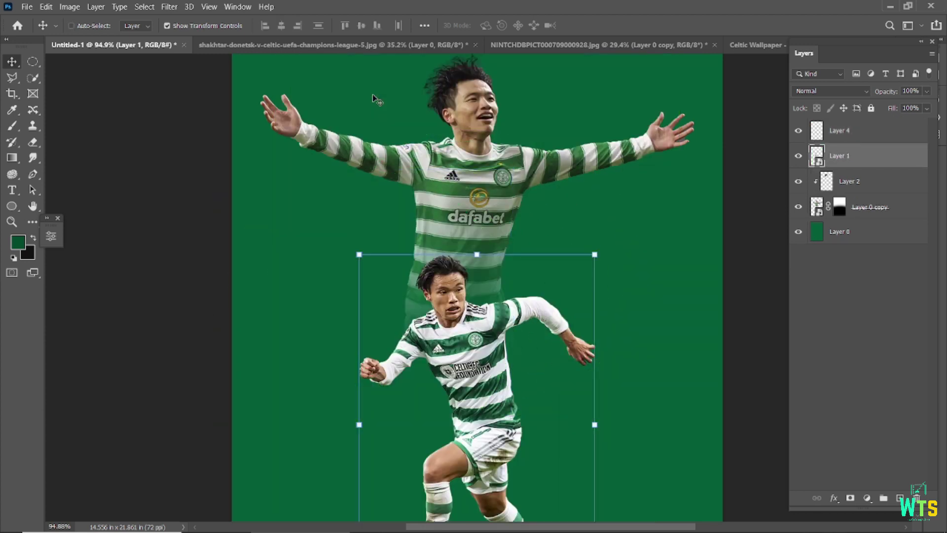
{"action": "key", "text": "ctrl+v"}
{"action": "scroll", "coordinate": [463, 243], "scroll_direction": "down", "scroll_amount": 2}
{"action": "left_click", "coordinate": [867, 498]}
- Clip a Color Balance to the crest with midtones +39, −32, +24
{"action": "left_click", "coordinate": [869, 400]}
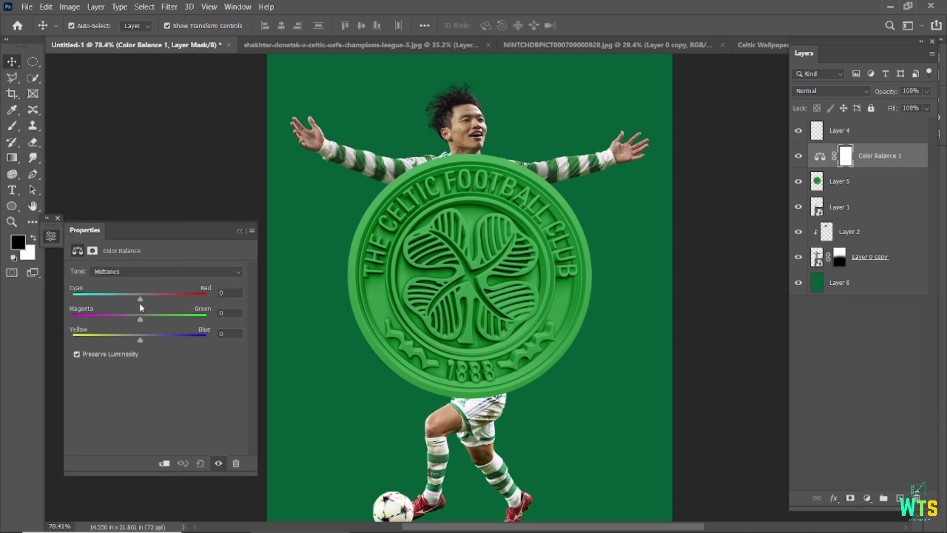
{"action": "left_click", "coordinate": [164, 464]}
{"action": "mouse_move", "coordinate": [121, 299]}
{"action": "left_mouse_down"}
{"action": "mouse_move", "coordinate": [166, 299]}
{"action": "mouse_move", "coordinate": [171, 318]}
{"action": "mouse_move", "coordinate": [117, 321]}
{"action": "left_mouse_up"}
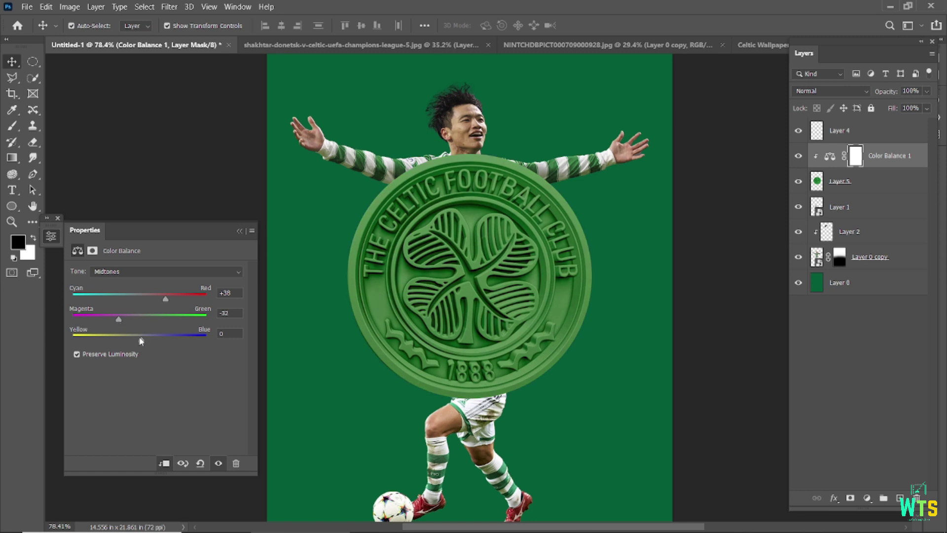
{"action": "left_click_drag", "start_coordinate": [118, 319], "coordinate": [90, 321]}
{"action": "mouse_move", "coordinate": [183, 299]}
{"action": "left_mouse_down"}
{"action": "mouse_move", "coordinate": [194, 303]}
{"action": "mouse_move", "coordinate": [166, 309]}
{"action": "left_mouse_up"}
{"action": "left_click", "coordinate": [239, 231]}
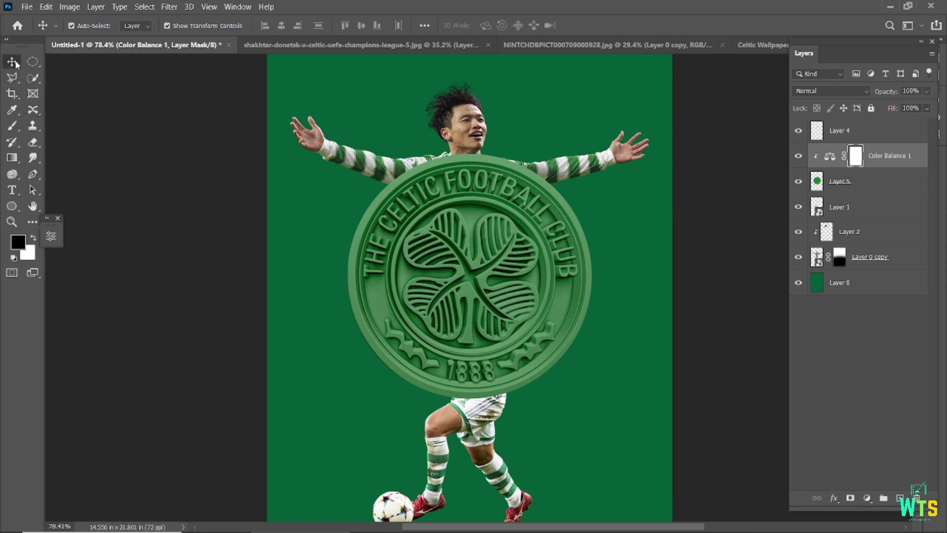
- Delete the empty top layer and select the crest layer
{"action": "left_click", "coordinate": [858, 130]}
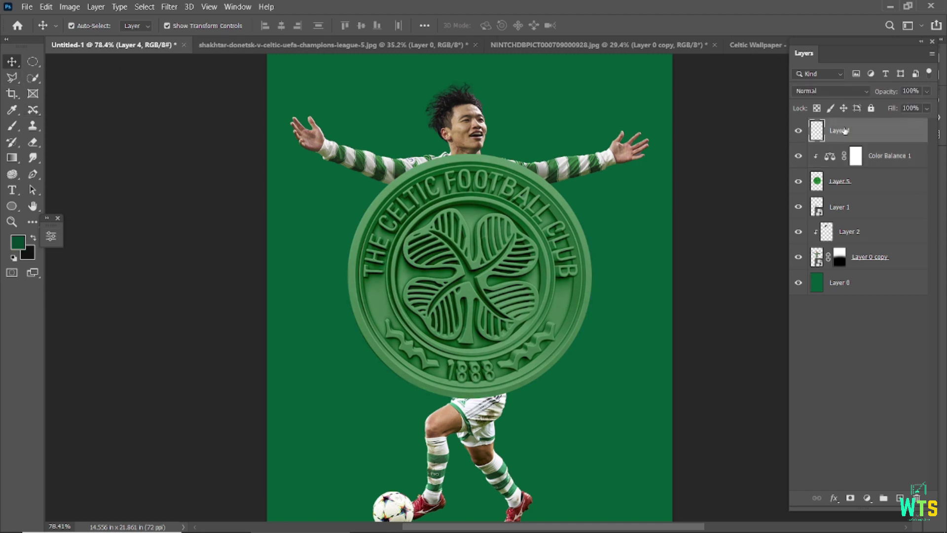
{"action": "key", "text": "Delete"}
{"action": "left_click", "coordinate": [873, 157]}
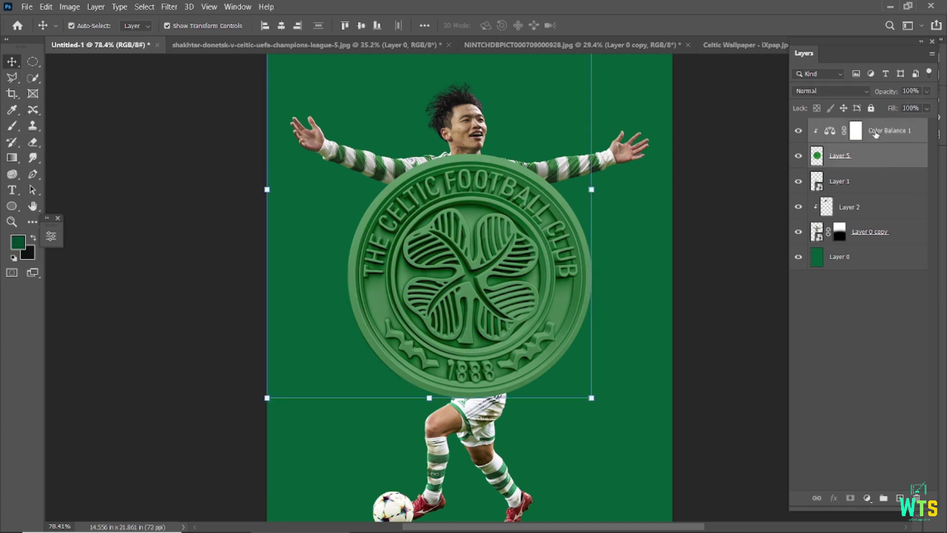
- Merge Color Balance 1 into the crest and move it down the stack
{"action": "right_click", "coordinate": [877, 132]}
{"action": "left_click", "coordinate": [740, 378]}
{"action": "key", "text": "ctrl+bracketleft"}
{"action": "key", "text": "ctrl+bracketleft"}
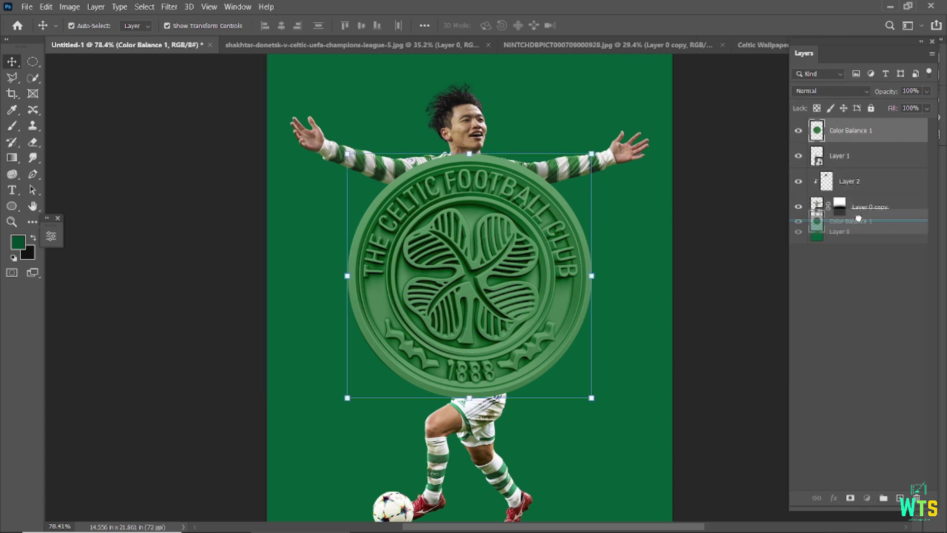
- Try a clipped Curves brightening on the crest, then delete the Curves layer
{"action": "left_click", "coordinate": [867, 498]}
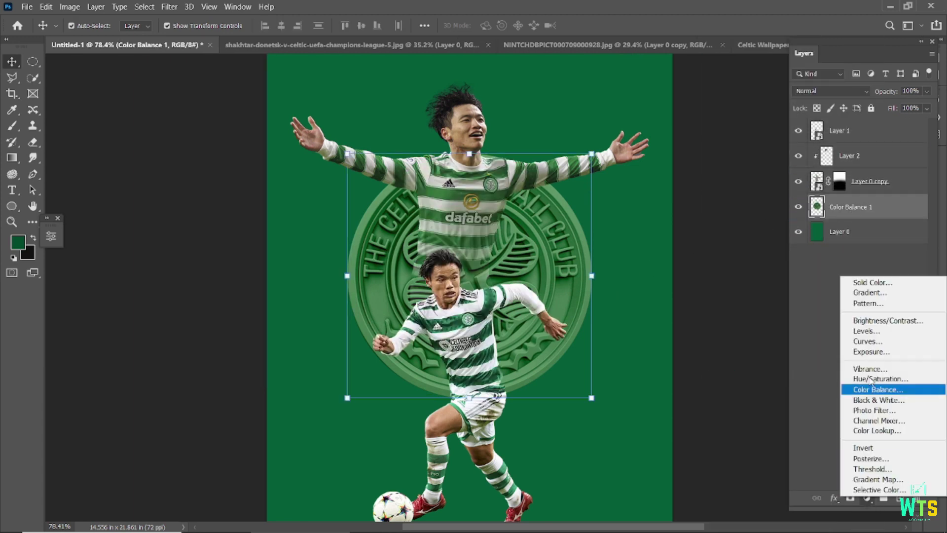
{"action": "left_click", "coordinate": [868, 344]}
{"action": "left_click", "coordinate": [164, 464]}
{"action": "mouse_move", "coordinate": [124, 425]}
{"action": "left_mouse_down"}
{"action": "mouse_move", "coordinate": [130, 390]}
{"action": "mouse_move", "coordinate": [138, 407]}
{"action": "left_mouse_up"}
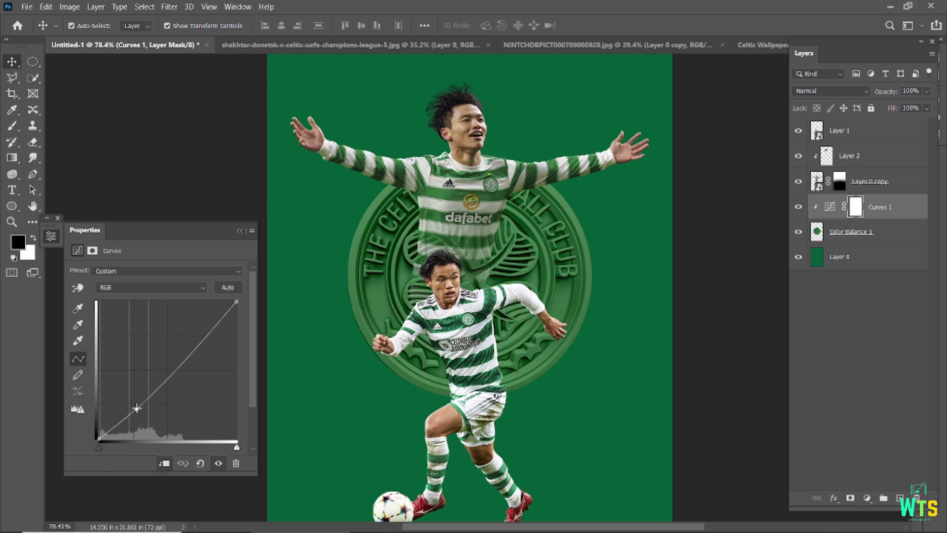
{"action": "left_click", "coordinate": [240, 231]}
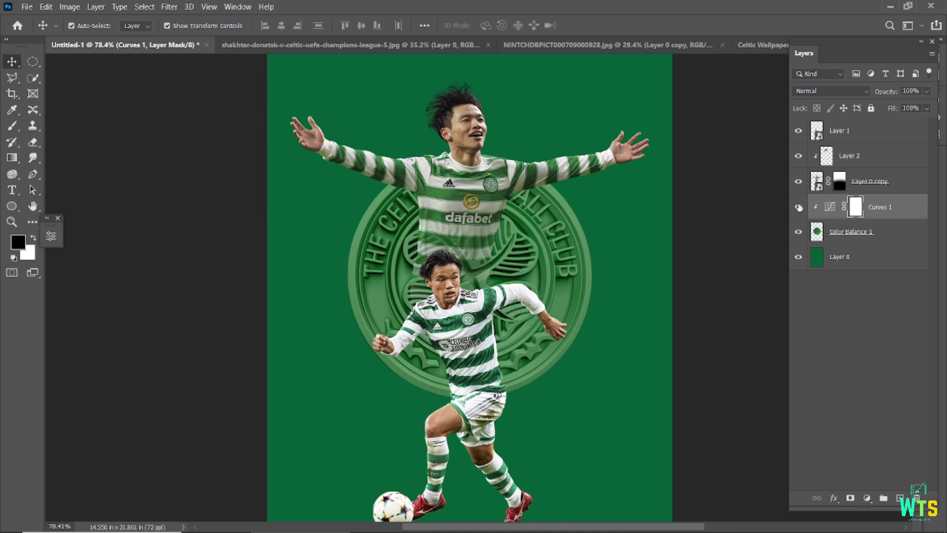
{"action": "left_click", "coordinate": [800, 207]}
{"action": "left_click", "coordinate": [799, 207]}
{"action": "left_click_drag", "start_coordinate": [856, 207], "coordinate": [917, 497]}
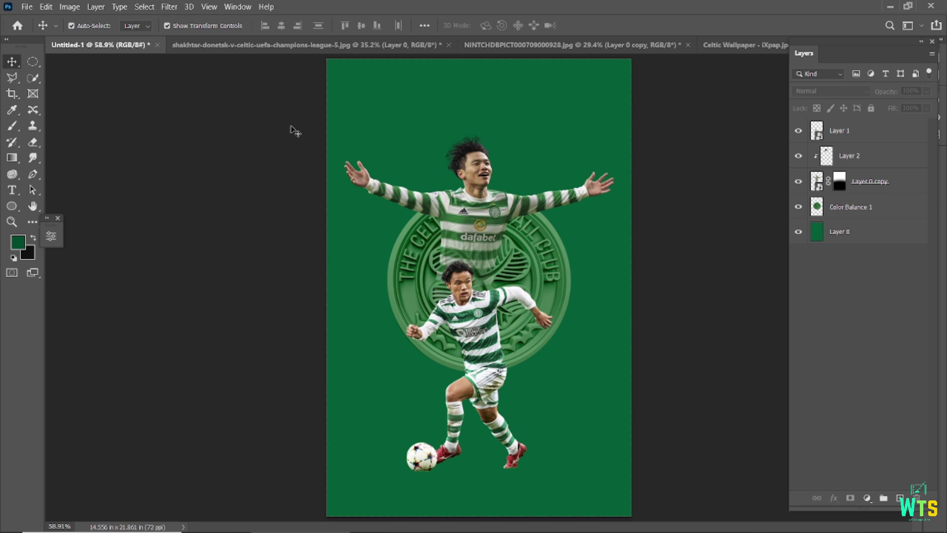
- Set up text on a new layer: Bebas Neue, colour 036d49, 181 pt
{"action": "left_click", "coordinate": [900, 499]}
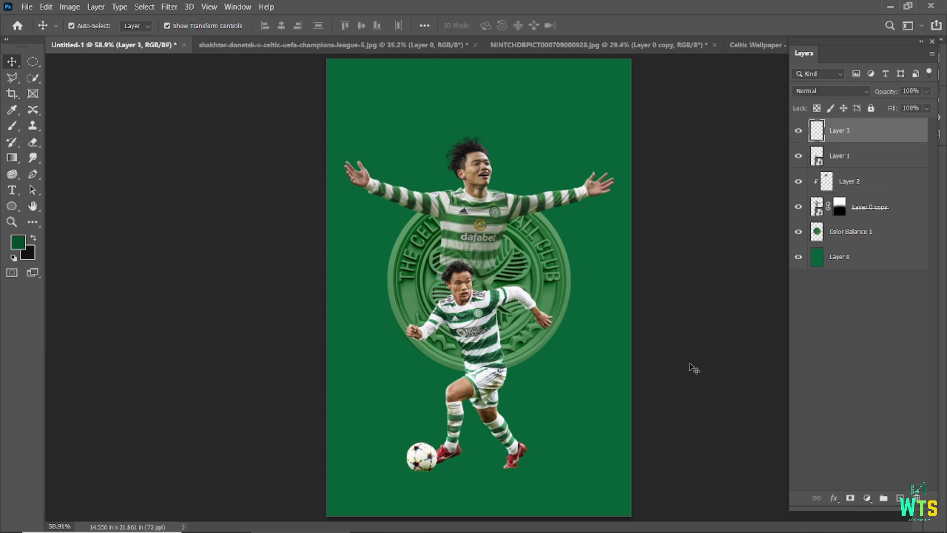
{"action": "left_click", "coordinate": [13, 192]}
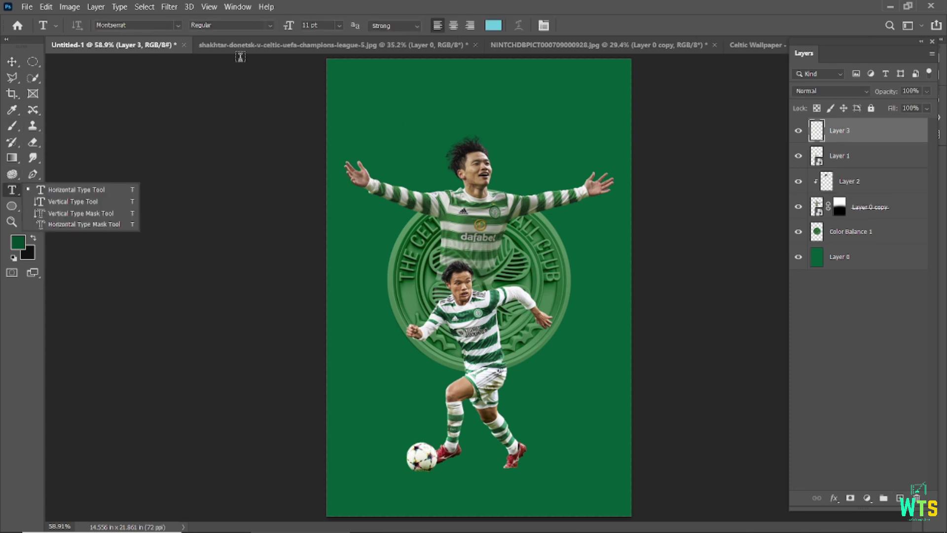
{"action": "left_click", "coordinate": [177, 25]}
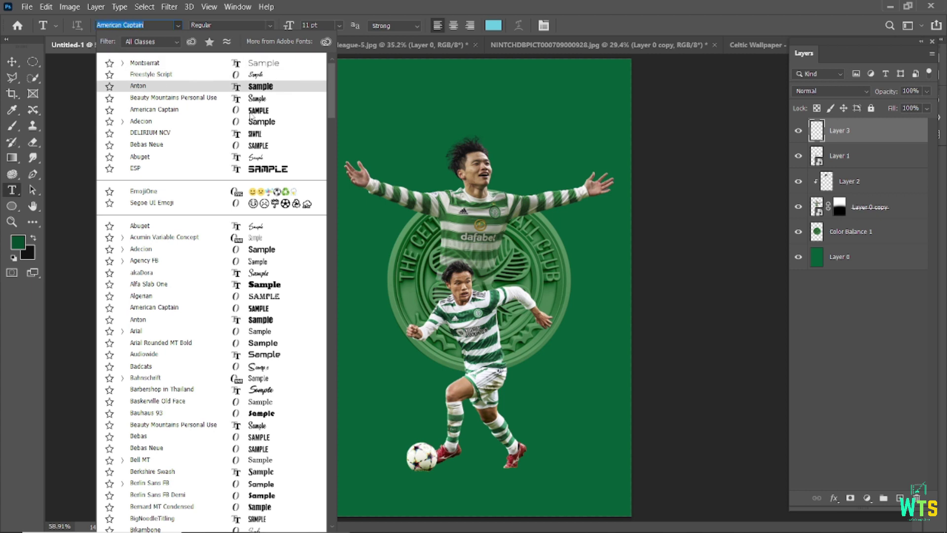
{"action": "left_click", "coordinate": [251, 148]}
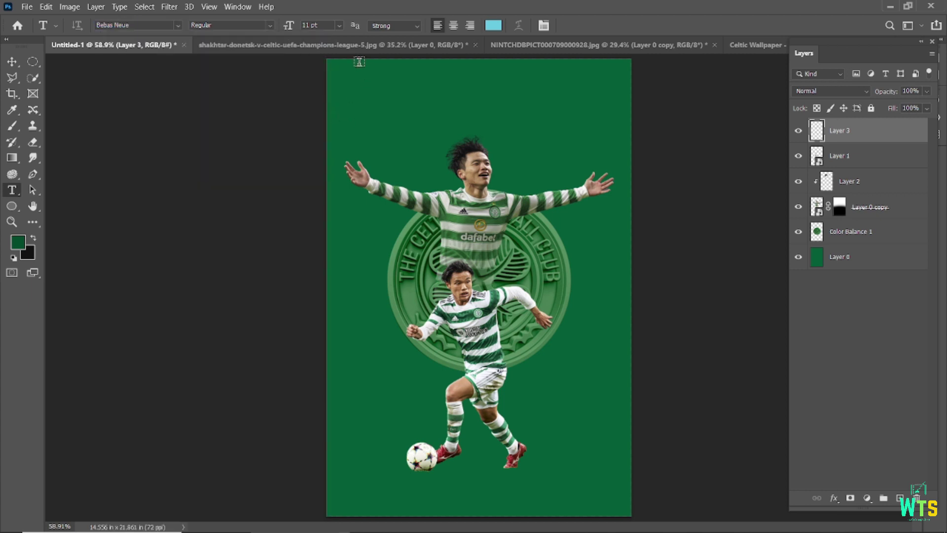
{"action": "left_click", "coordinate": [492, 28]}
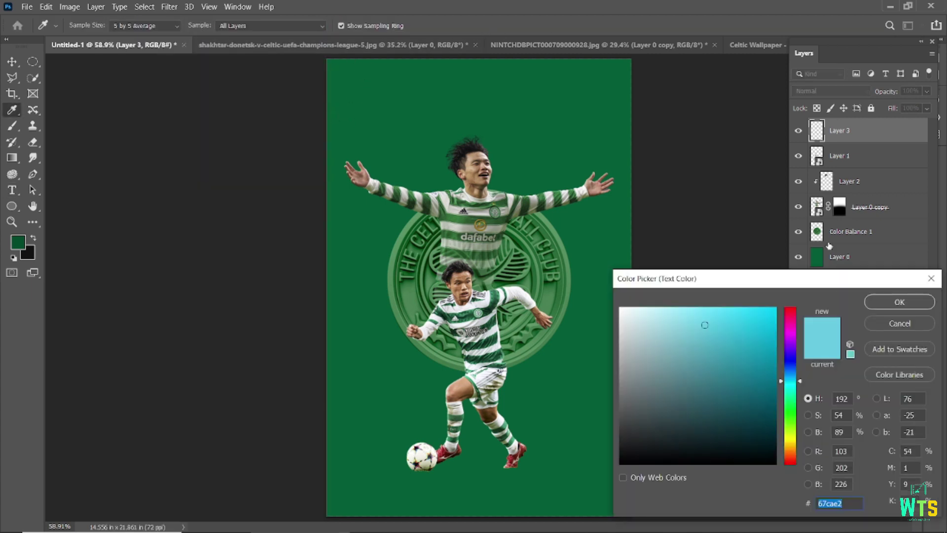
{"action": "type", "text": "036d49"}
{"action": "left_click", "coordinate": [899, 302]}
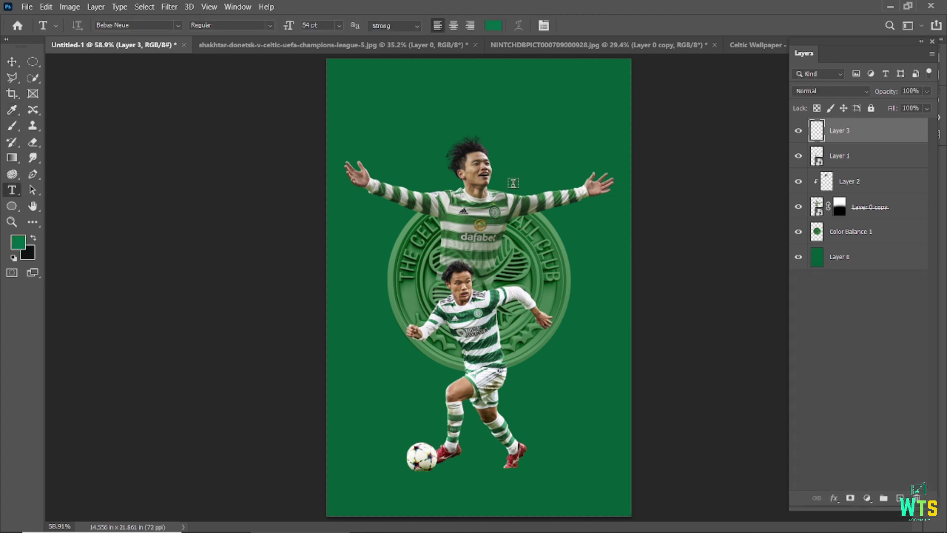
{"action": "left_click_drag", "start_coordinate": [289, 27], "coordinate": [366, 40]}
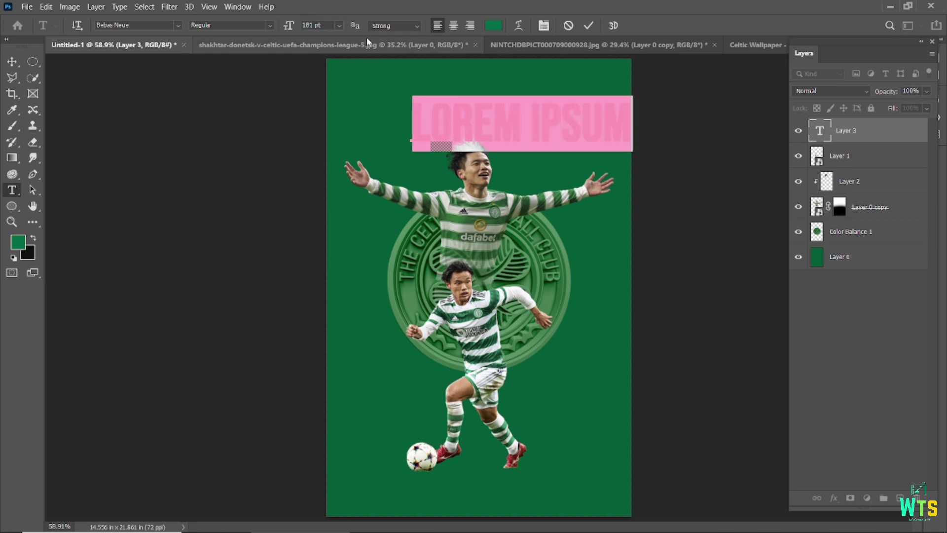
- Type REO, commit it, and move it to the top right of the poster
{"action": "type", "text": "REO"}
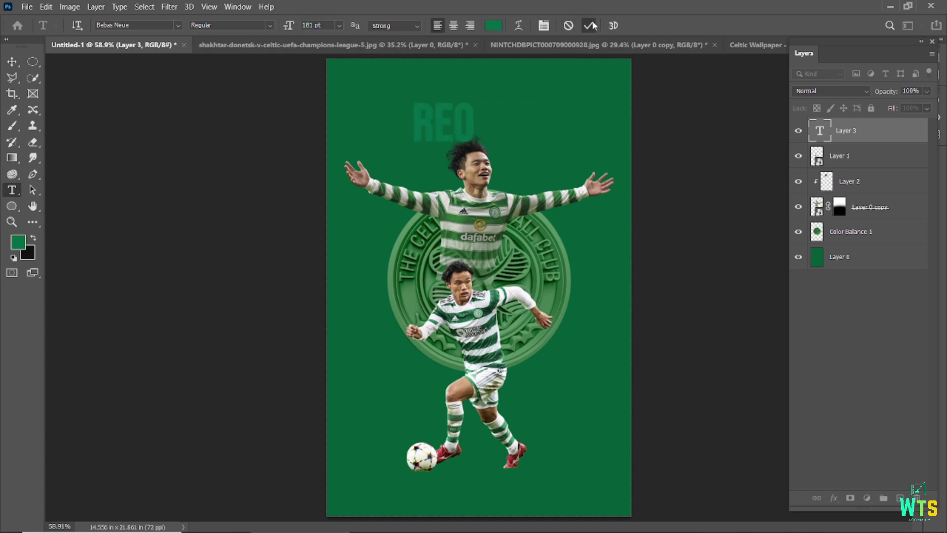
{"action": "left_click", "coordinate": [590, 26]}
{"action": "left_click_drag", "start_coordinate": [444, 120], "coordinate": [560, 117]}
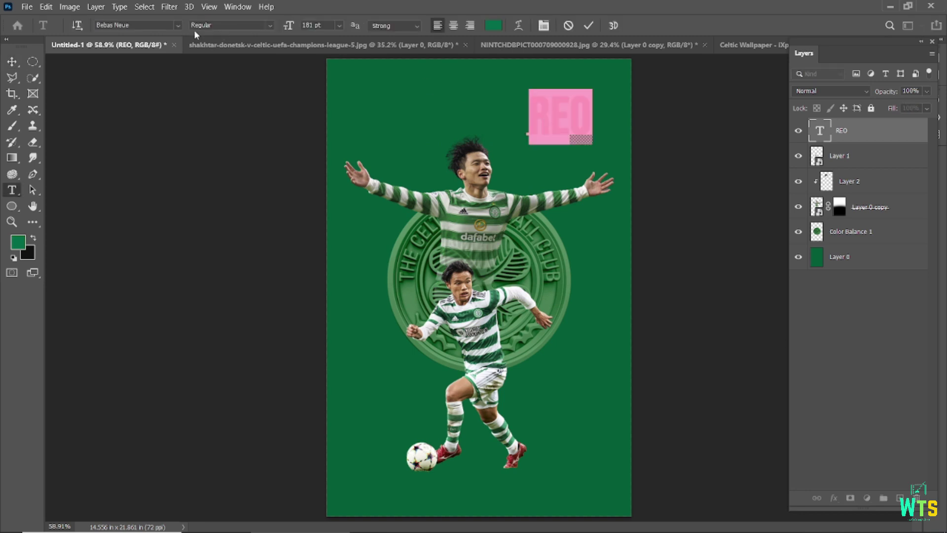
{"action": "left_click", "coordinate": [177, 25]}
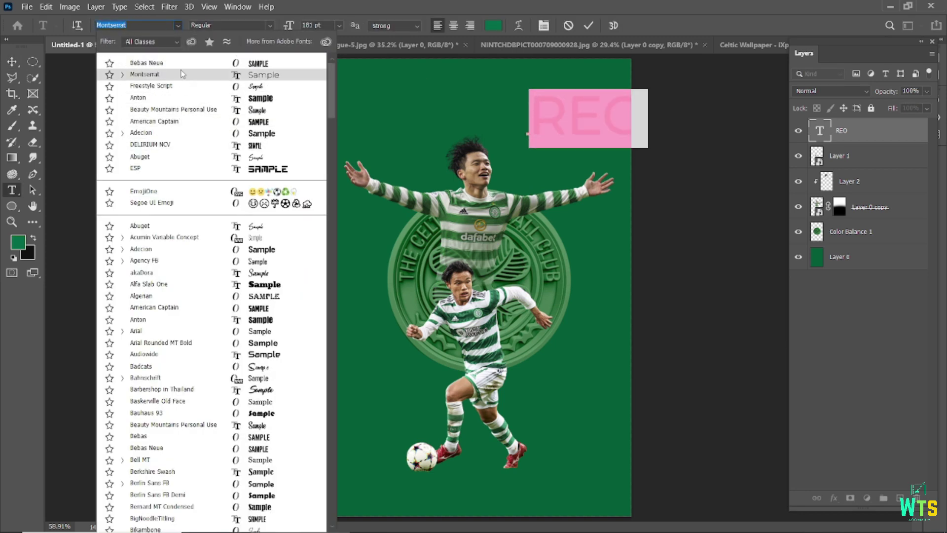
{"action": "key", "text": "Return"}
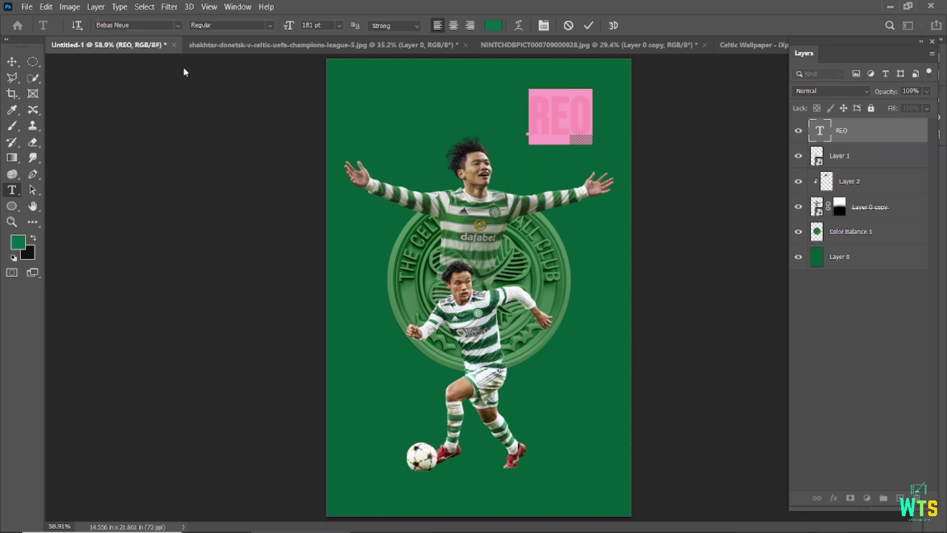
- Change the REO text colour to a darker green close to the backdrop
{"action": "left_click", "coordinate": [543, 25]}
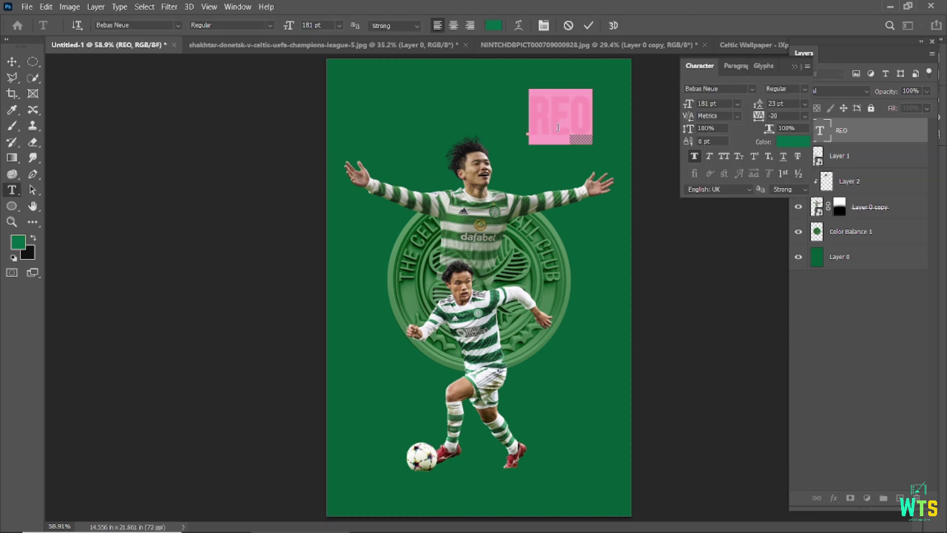
{"action": "key", "text": "ctrl+Return"}
{"action": "key", "text": "v"}
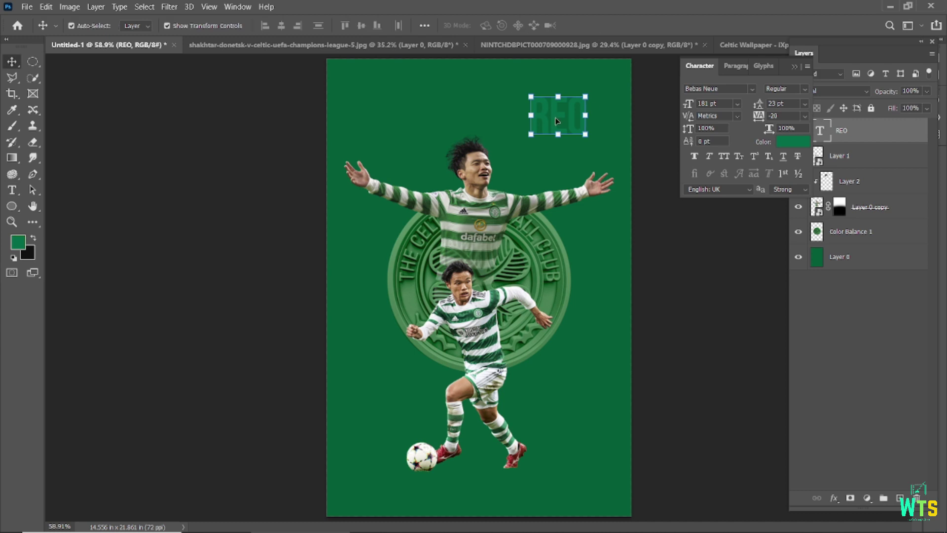
{"action": "double_click", "coordinate": [556, 121]}
{"action": "left_click", "coordinate": [494, 27]}
{"action": "left_click_drag", "start_coordinate": [774, 402], "coordinate": [778, 410]}
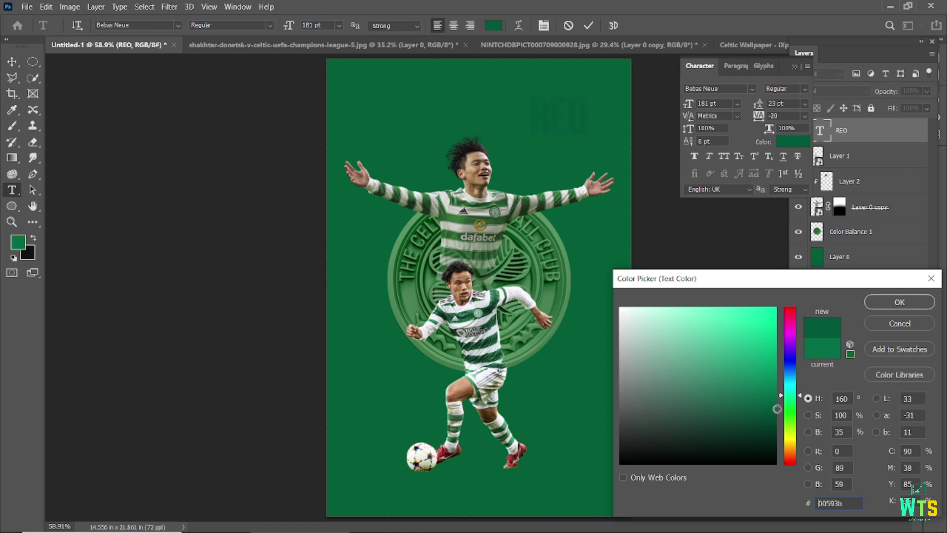
{"action": "left_click", "coordinate": [900, 302]}
{"action": "left_click", "coordinate": [589, 25]}
- Add an empty layer just above the green background layer
{"action": "key", "text": "v"}
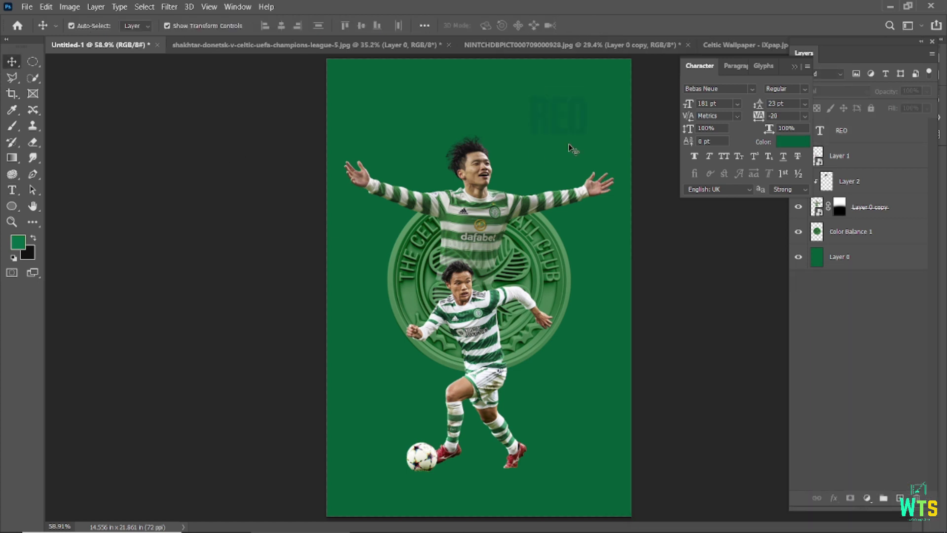
{"action": "left_click", "coordinate": [837, 264]}
{"action": "left_click", "coordinate": [900, 498]}
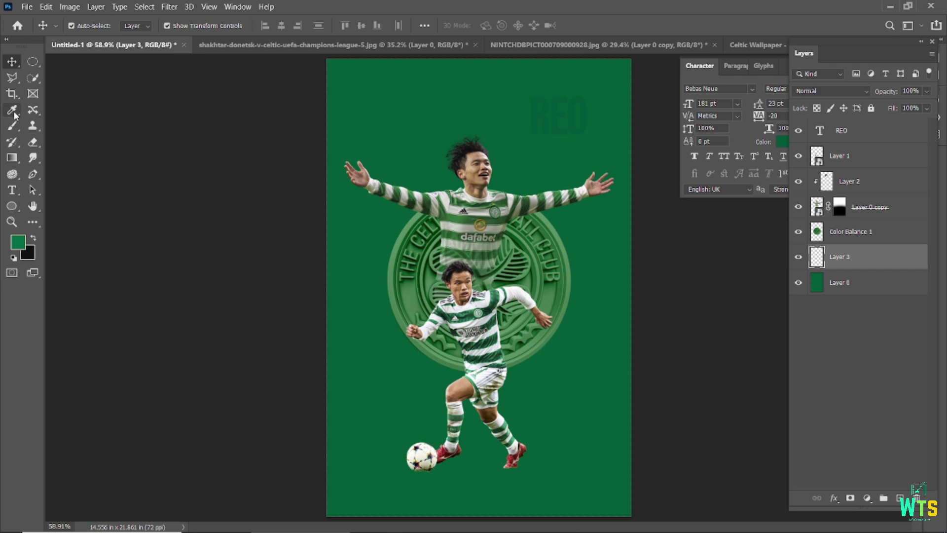
- Paint a soft 008c45 green glow near the top left of Layer 3 with a huge brush
{"action": "left_click", "coordinate": [12, 110]}
{"action": "left_click", "coordinate": [18, 245]}
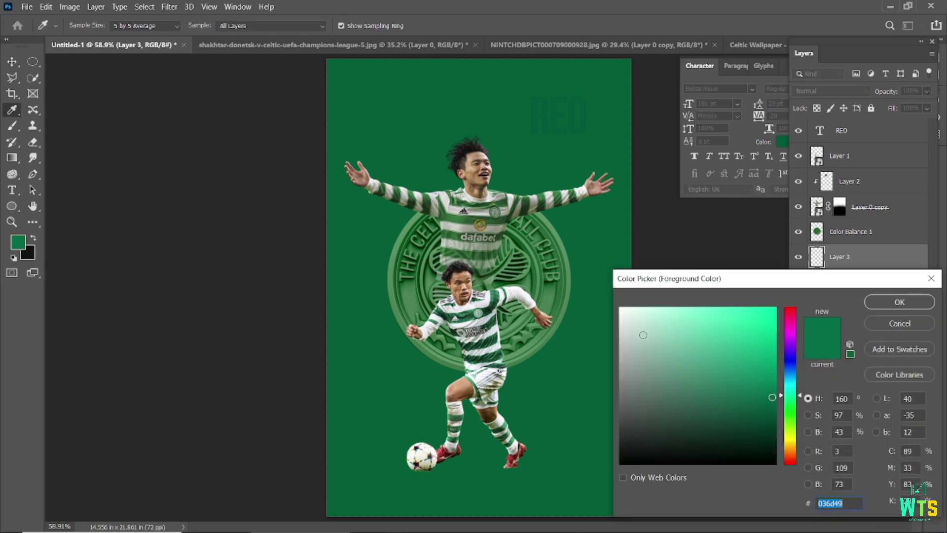
{"action": "type", "text": "008"}
{"action": "type", "text": "c45"}
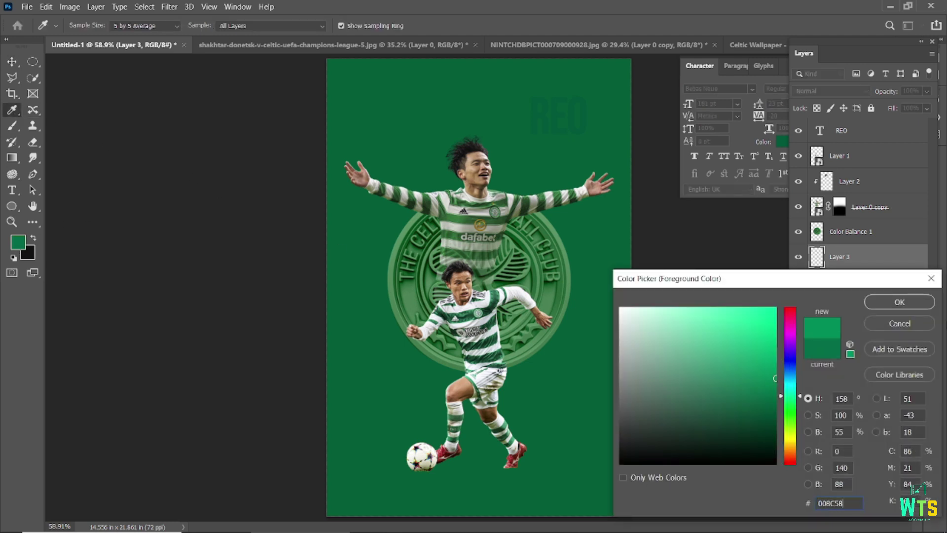
{"action": "left_click", "coordinate": [900, 302]}
{"action": "key", "text": "b"}
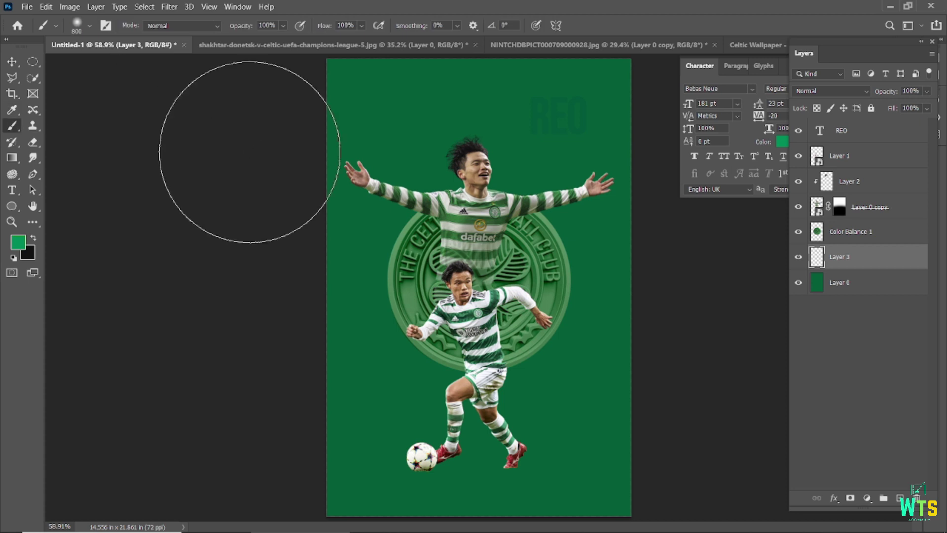
{"action": "scroll", "coordinate": [253, 151], "scroll_direction": "down", "scroll_amount": 3}
{"action": "key", "text": "bracketright"}
{"action": "key", "text": "bracketright"}
{"action": "key", "text": "bracketright"}
{"action": "key", "text": "bracketright"}
{"action": "key", "text": "bracketright"}
{"action": "key", "text": "bracketright"}
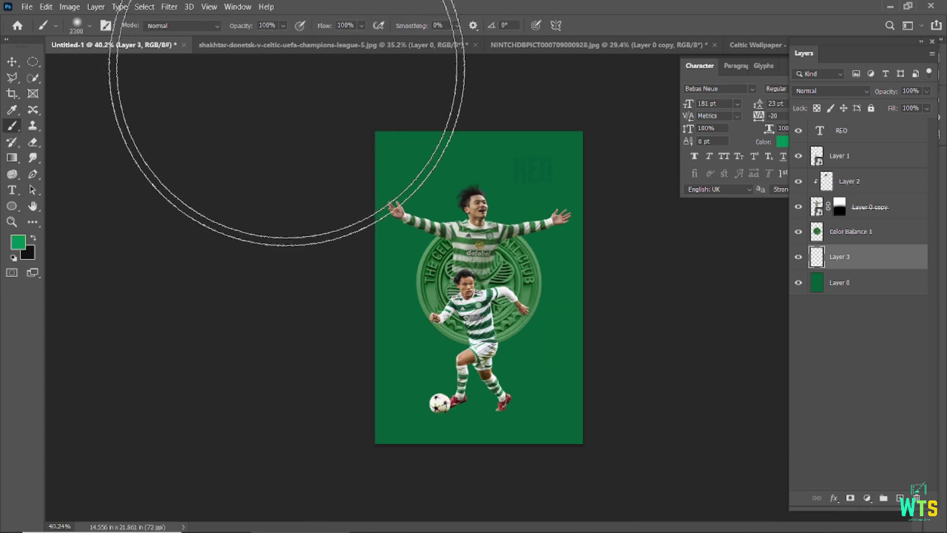
{"action": "key", "text": "bracketright"}
{"action": "key", "text": "bracketright"}
{"action": "key", "text": "bracketright"}
{"action": "key", "text": "bracketright"}
{"action": "key", "text": "bracketright"}
{"action": "key", "text": "bracketright"}
{"action": "left_click", "coordinate": [275, 75]}
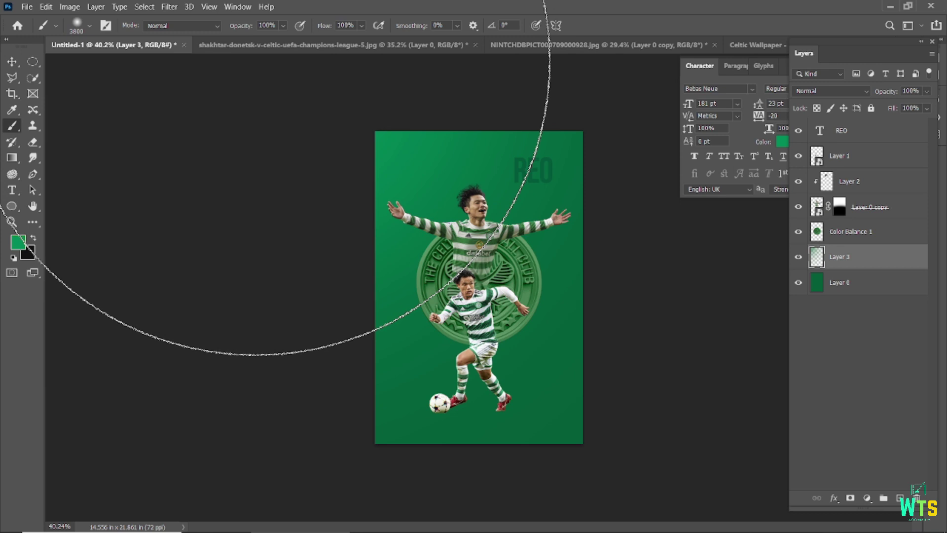
{"action": "key", "text": "v"}
{"action": "left_click", "coordinate": [218, 165]}
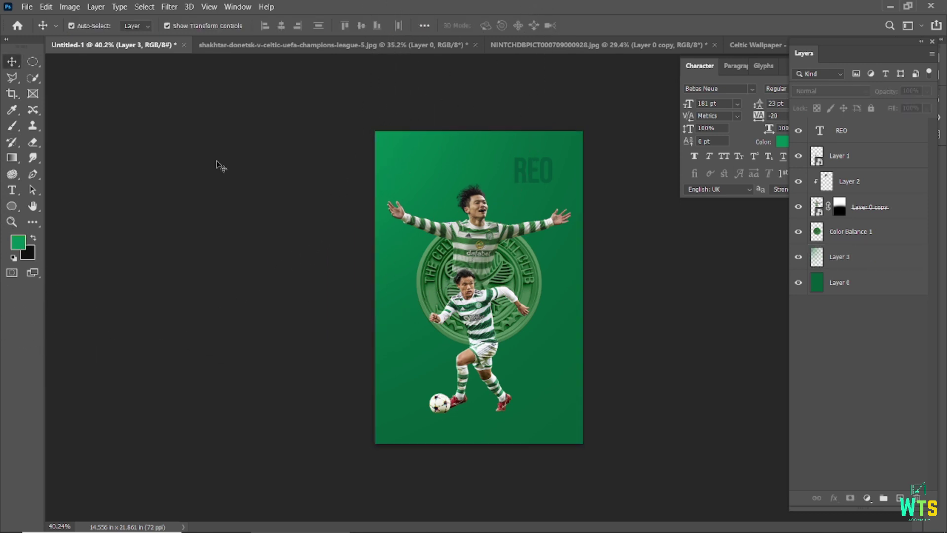
{"action": "scroll", "coordinate": [501, 227], "scroll_direction": "up", "scroll_amount": 1}
- Sample a darker green from the plain background as the foreground colour
{"action": "left_click", "coordinate": [12, 110]}
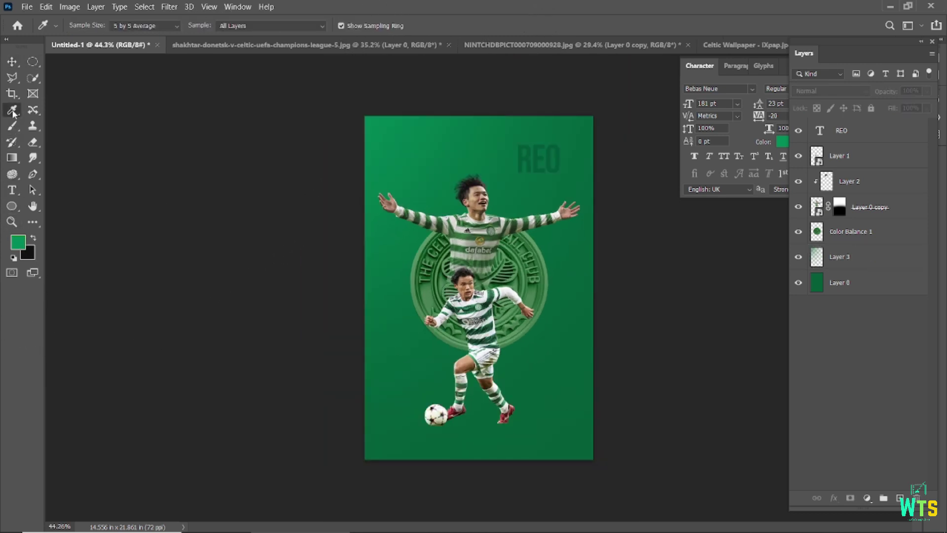
{"action": "left_click", "coordinate": [799, 256]}
{"action": "left_click", "coordinate": [18, 242]}
{"action": "left_click", "coordinate": [773, 420]}
{"action": "left_click", "coordinate": [888, 298]}
{"action": "left_click", "coordinate": [799, 257]}
- Add a layer above Layer 0 and brush soft dark-green shading at low opacity
{"action": "left_click", "coordinate": [900, 498]}
{"action": "left_click_drag", "start_coordinate": [849, 133], "coordinate": [860, 295]}
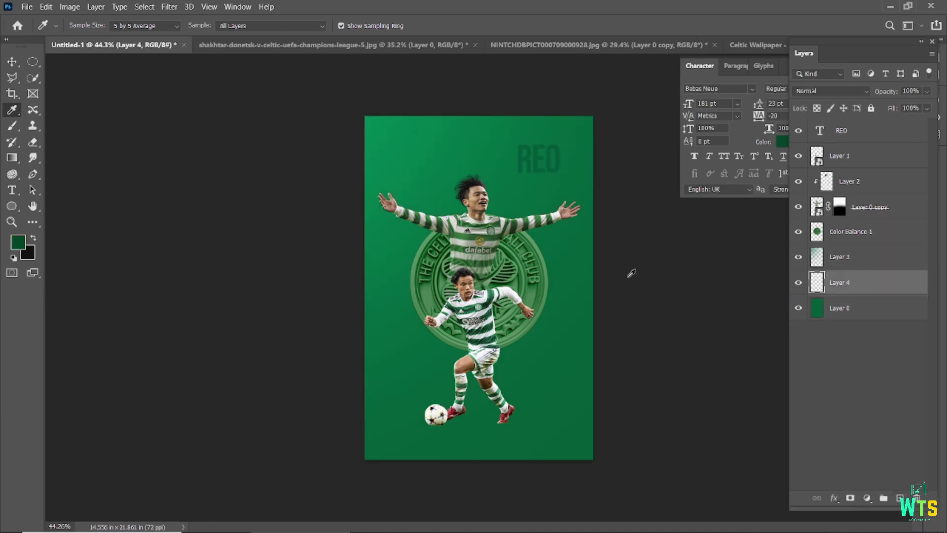
{"action": "key", "text": "b"}
{"action": "key", "text": "bracketleft"}
{"action": "key", "text": "bracketleft"}
{"action": "key", "text": "bracketleft"}
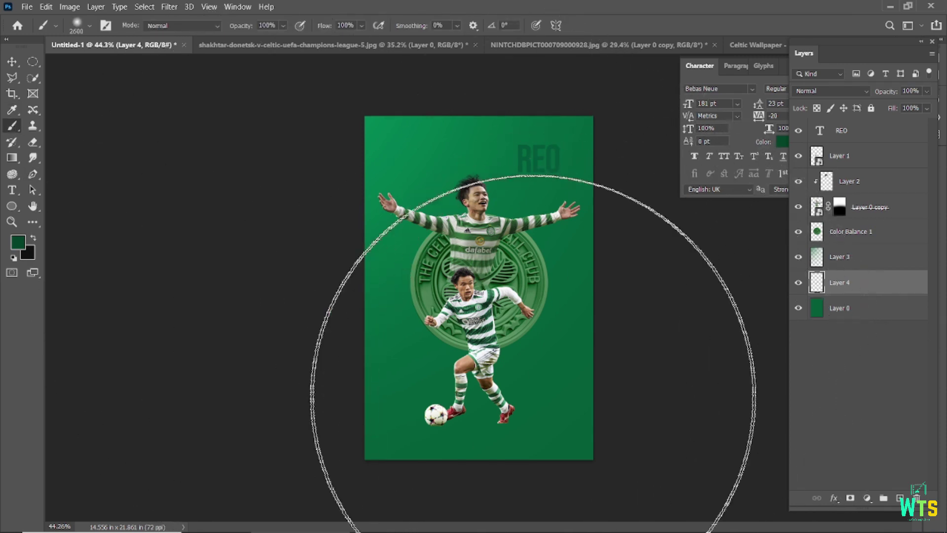
{"action": "scroll", "coordinate": [597, 444], "scroll_direction": "down", "scroll_amount": 3}
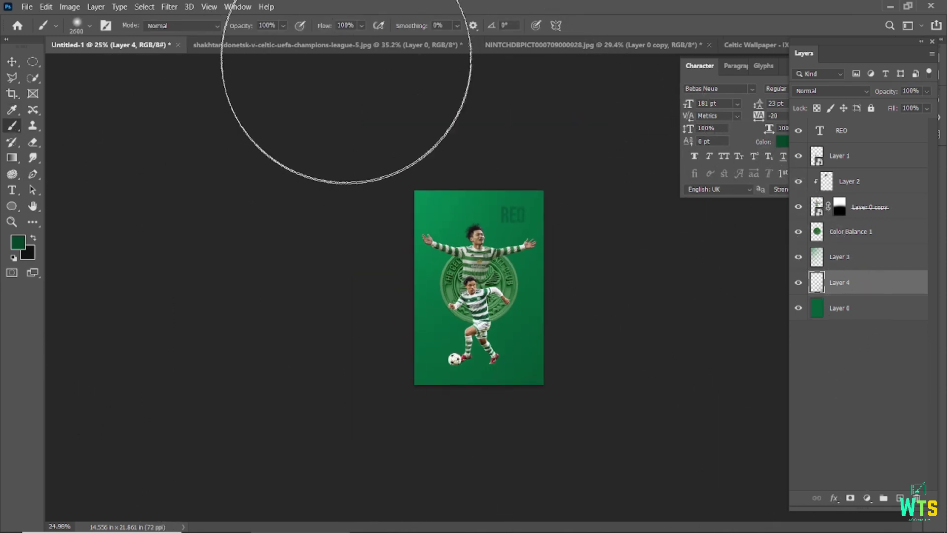
{"action": "key", "text": "5"}
{"action": "key", "text": "6"}
{"action": "key", "text": "bracketright"}
{"action": "key", "text": "bracketright"}
{"action": "key", "text": "bracketright"}
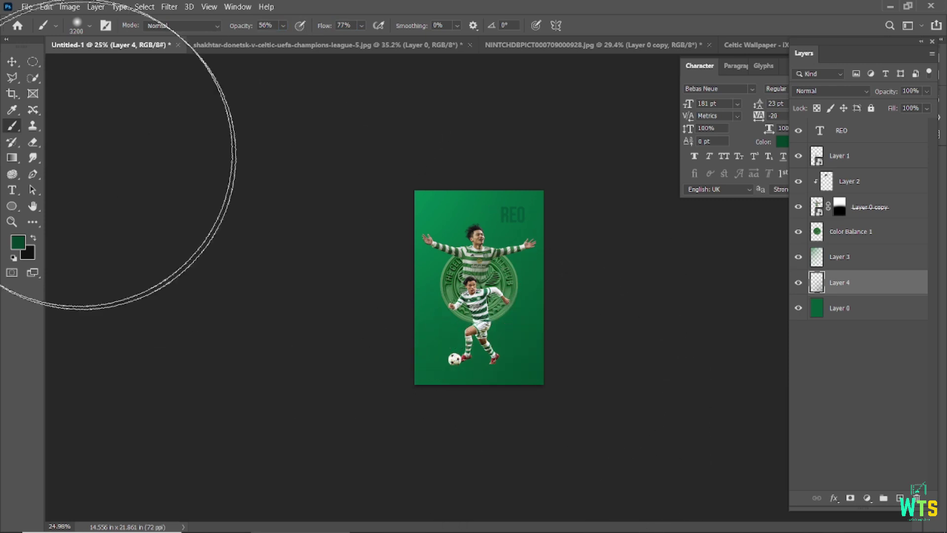
{"action": "key", "text": "v"}
{"action": "left_click", "coordinate": [117, 154]}
{"action": "key", "text": "ctrl+0"}
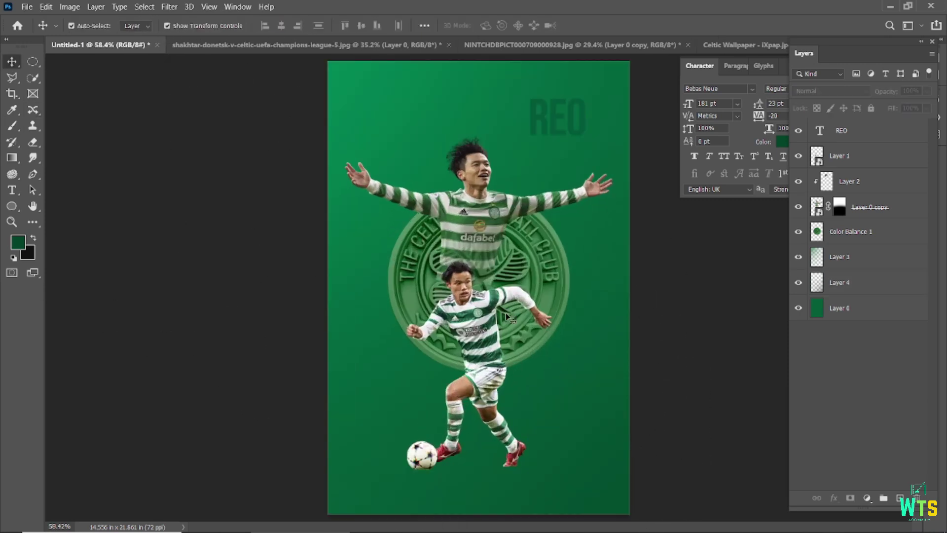
- Move REO to the top centre of the poster and enlarge it
{"action": "left_click", "coordinate": [537, 126]}
{"action": "left_click_drag", "start_coordinate": [538, 120], "coordinate": [402, 100]}
{"action": "double_click", "coordinate": [392, 97]}
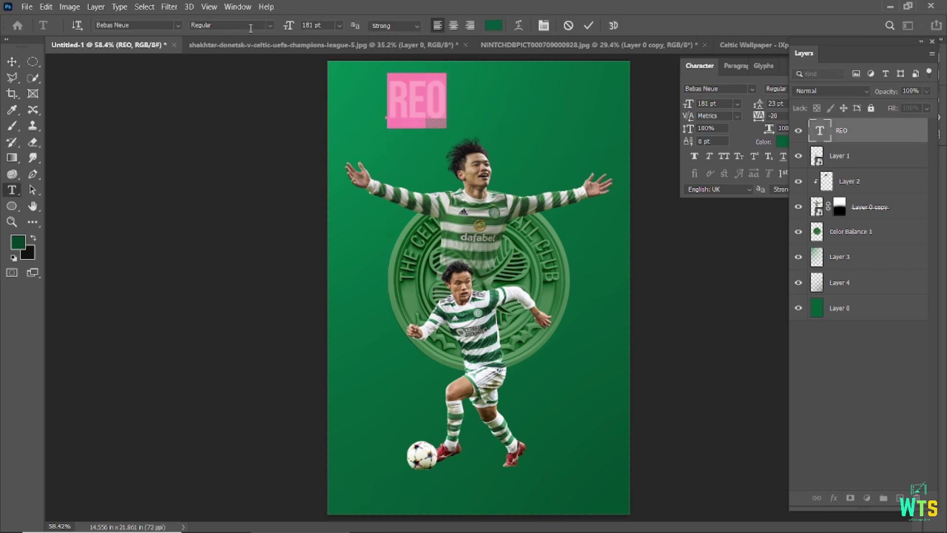
{"action": "left_click", "coordinate": [592, 26]}
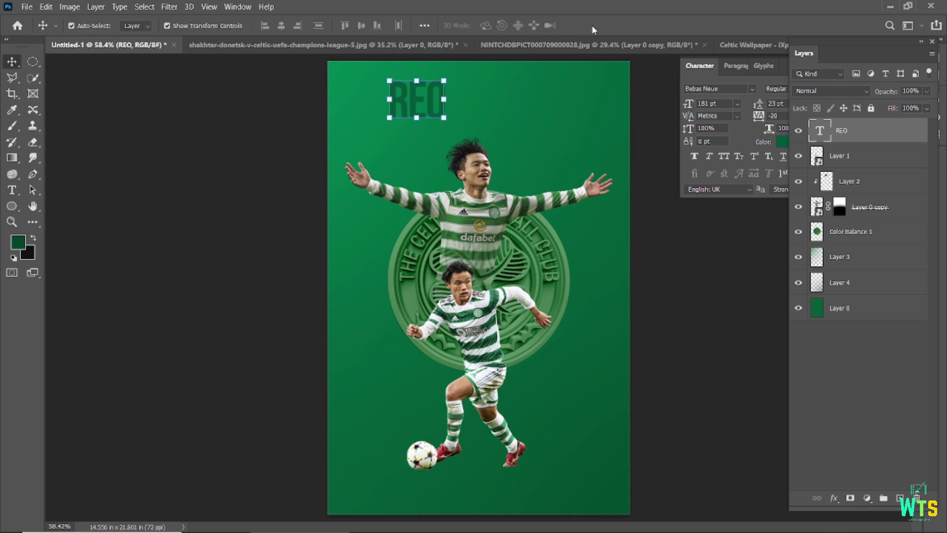
{"action": "mouse_move", "coordinate": [416, 99]}
{"action": "left_mouse_down"}
{"action": "mouse_move", "coordinate": [483, 102]}
{"action": "mouse_move", "coordinate": [532, 135]}
{"action": "left_mouse_up"}
{"action": "key", "text": "ctrl+t"}
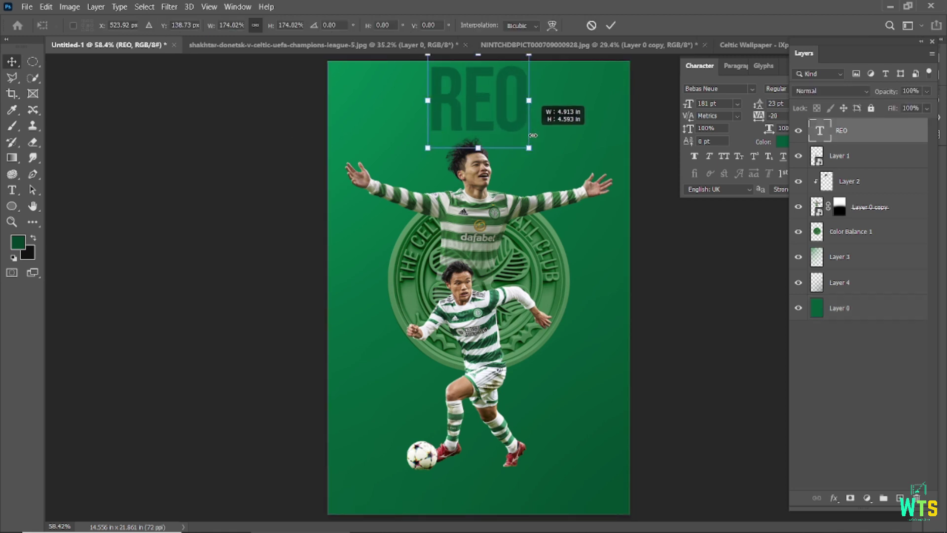
{"action": "key", "text": "Return"}
- Make REO Faux Italic, enlarge it slightly, and duplicate it below the original
{"action": "double_click", "coordinate": [471, 99]}
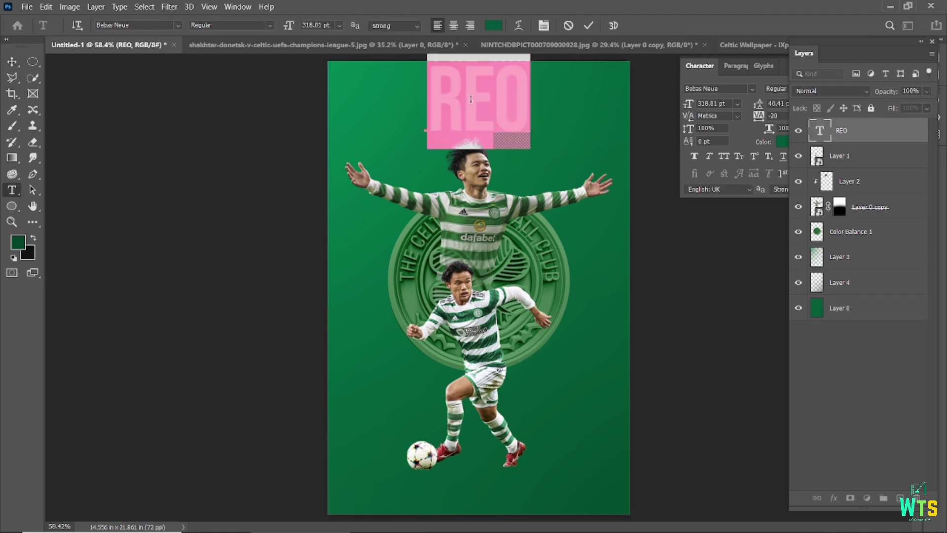
{"action": "left_click", "coordinate": [590, 25]}
{"action": "key", "text": "v"}
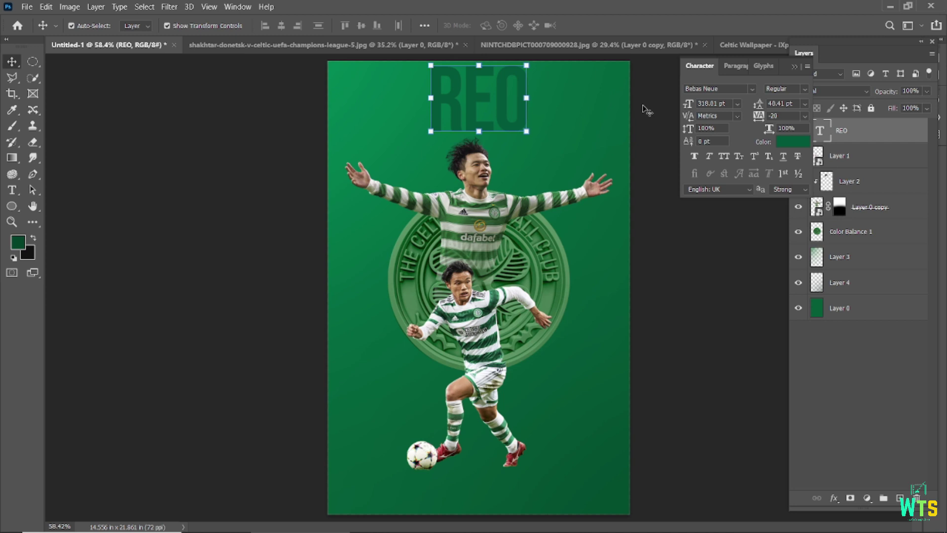
{"action": "left_click", "coordinate": [710, 157]}
{"action": "scroll", "coordinate": [478, 117], "scroll_direction": "down", "scroll_amount": 1}
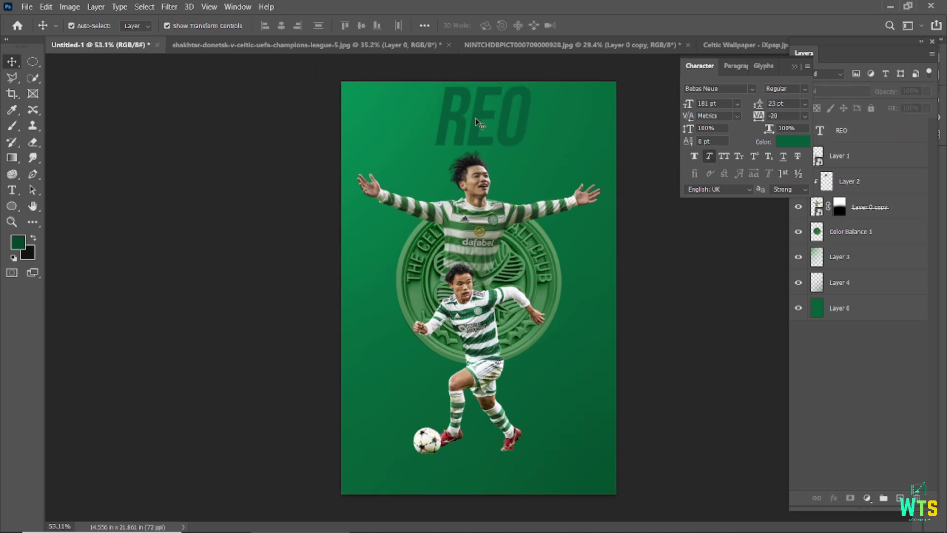
{"action": "left_click_drag", "start_coordinate": [530, 86], "coordinate": [540, 97]}
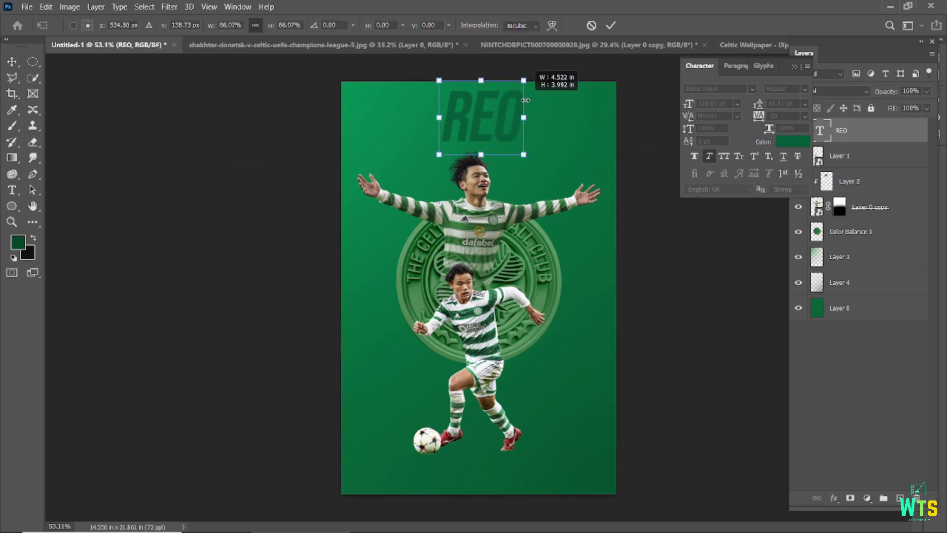
{"action": "left_click_drag", "start_coordinate": [489, 122], "coordinate": [481, 500]}
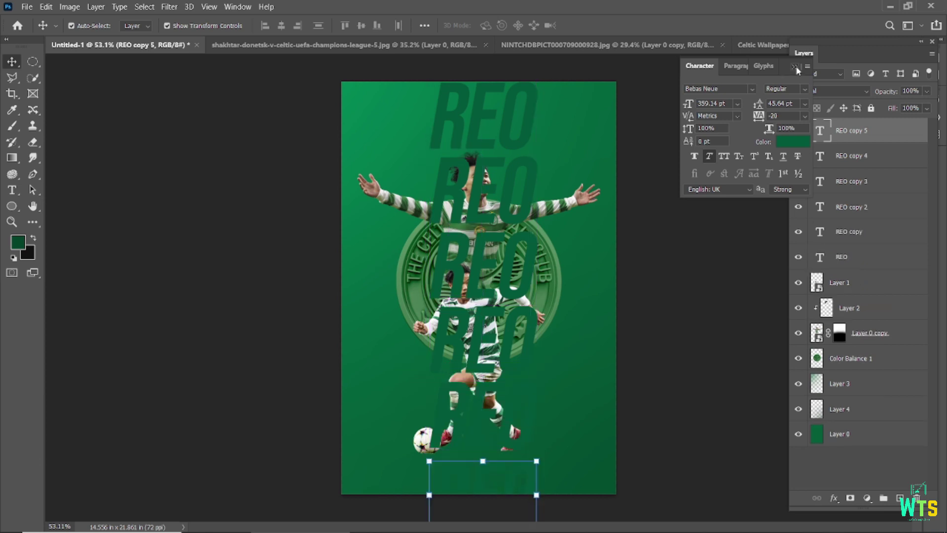
- Select the REO text layers and duplicate the column to the right and left
{"action": "left_click", "coordinate": [795, 66]}
{"action": "left_click", "coordinate": [858, 259], "text": "shift"}
{"action": "left_click_drag", "start_coordinate": [476, 200], "coordinate": [606, 196]}
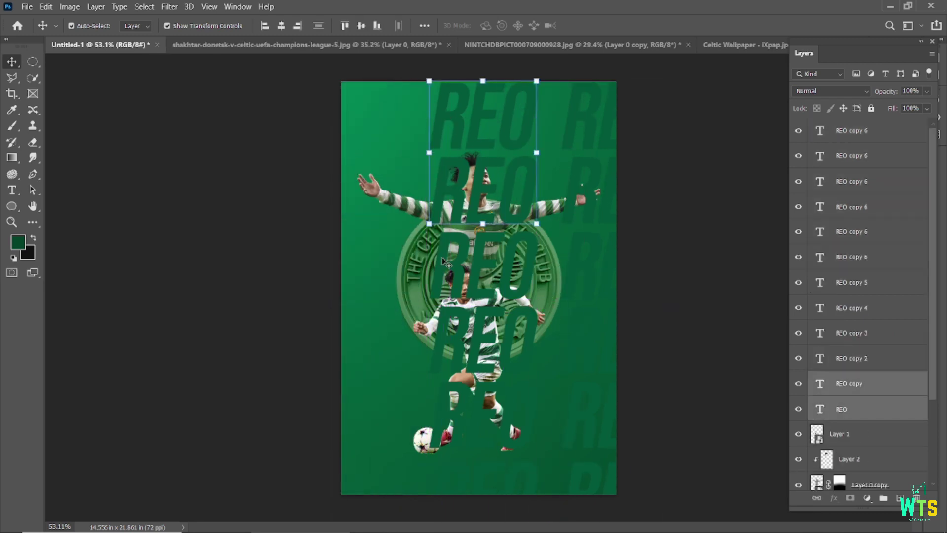
{"action": "key", "text": "alt+shift+bracketright"}
{"action": "key", "text": "alt+shift+bracketright"}
{"action": "key", "text": "alt+shift+bracketright"}
{"action": "key", "text": "alt+shift+bracketright"}
{"action": "left_click_drag", "start_coordinate": [438, 203], "coordinate": [308, 205]}
- Group all REO layers as Group 1 and move it behind the players and crest
{"action": "left_click", "coordinate": [839, 392], "text": "shift"}
{"action": "key", "text": "ctrl+g"}
{"action": "left_click_drag", "start_coordinate": [852, 127], "coordinate": [850, 236]}
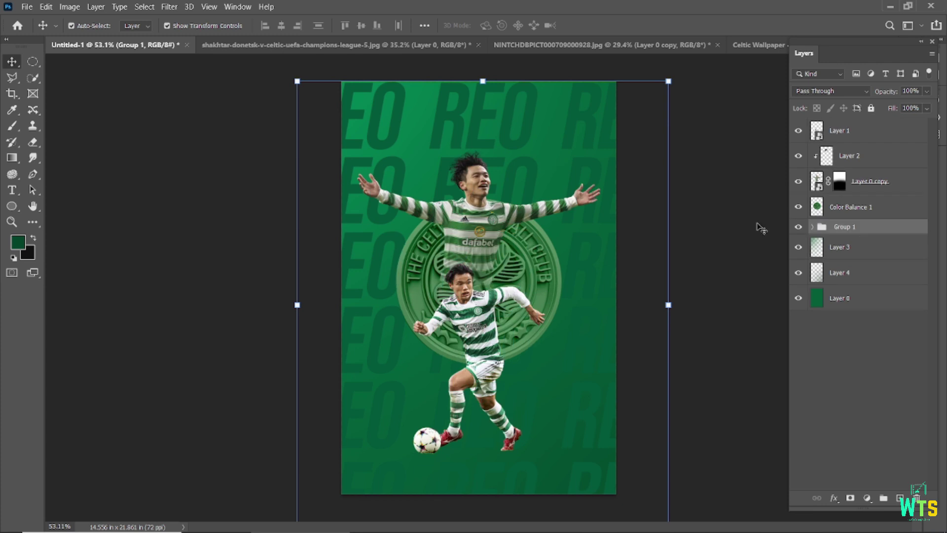
{"action": "left_click", "coordinate": [761, 228]}
- Set up the Type tool with Acumin Variable Concept and a light grey colour
{"action": "left_click", "coordinate": [12, 190]}
{"action": "left_click", "coordinate": [177, 25]}
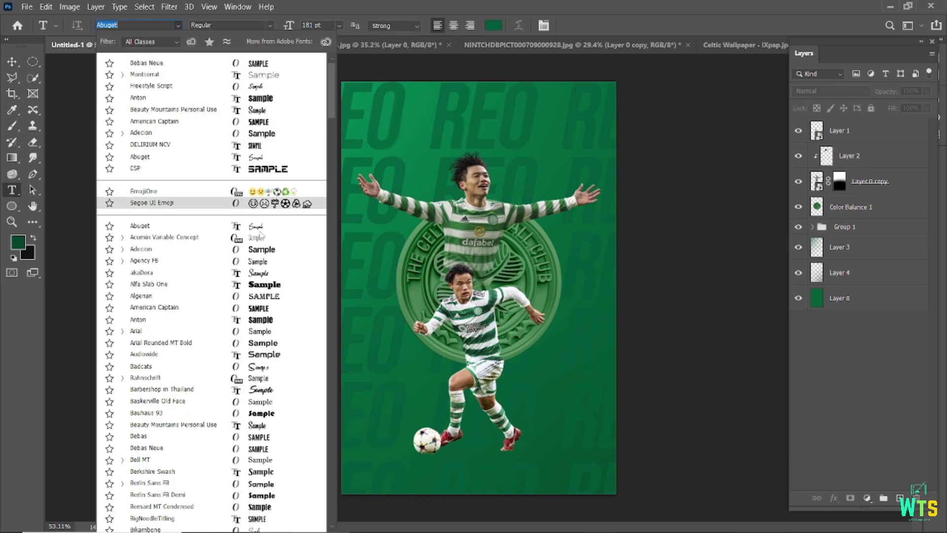
{"action": "left_click", "coordinate": [255, 237]}
{"action": "left_click", "coordinate": [241, 232]}
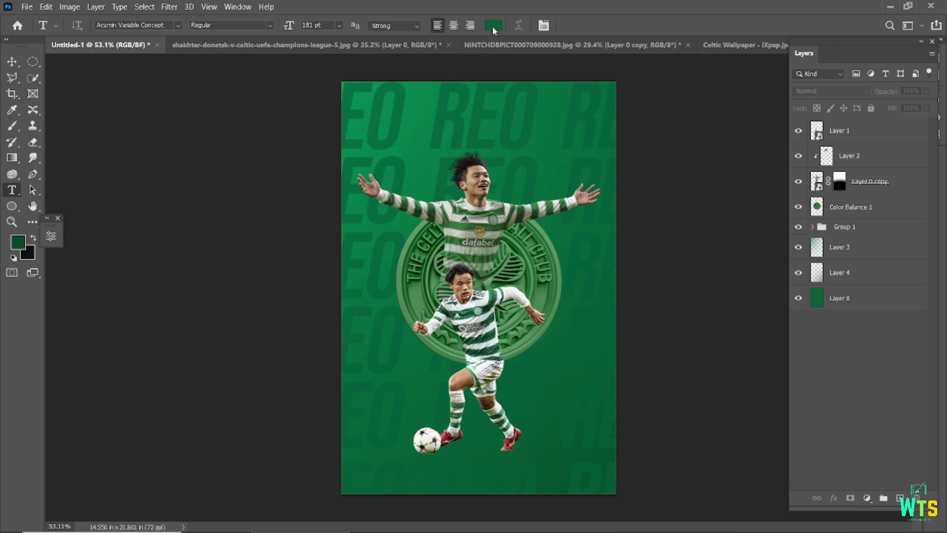
{"action": "left_click", "coordinate": [494, 25]}
{"action": "left_click", "coordinate": [619, 329]}
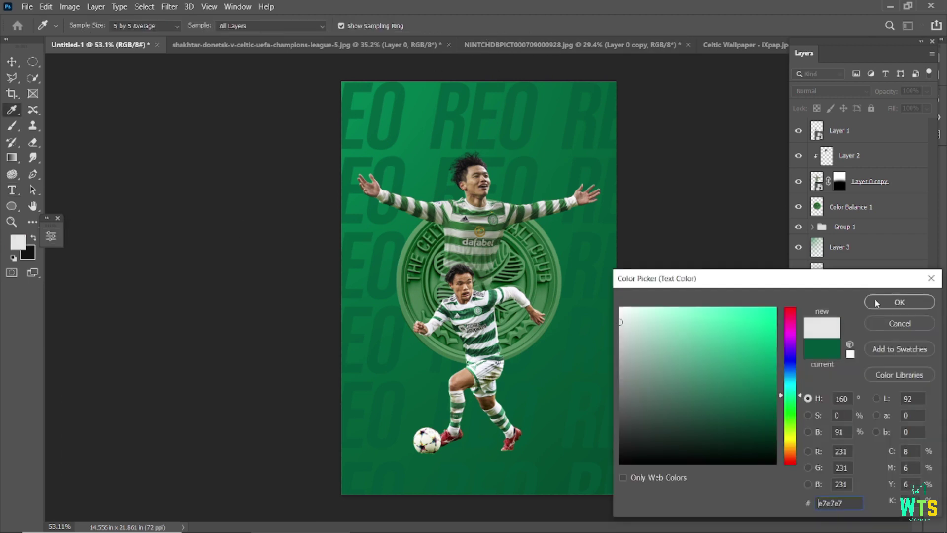
- Add a centred two-line 'REO HATATE' title in DELIRIUM NCV above the player
{"action": "left_click", "coordinate": [877, 303]}
{"action": "left_click", "coordinate": [418, 145]}
{"action": "left_click", "coordinate": [178, 26]}
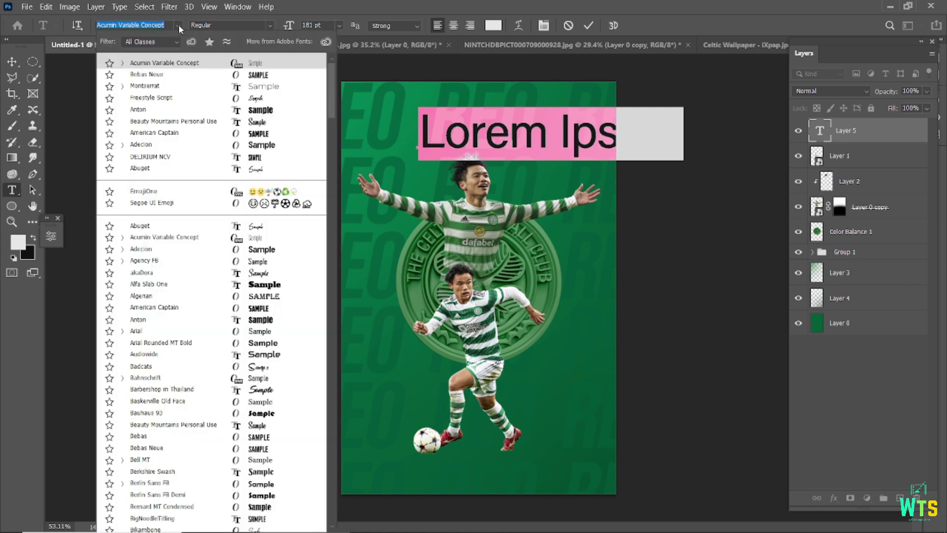
{"action": "left_click", "coordinate": [257, 157]}
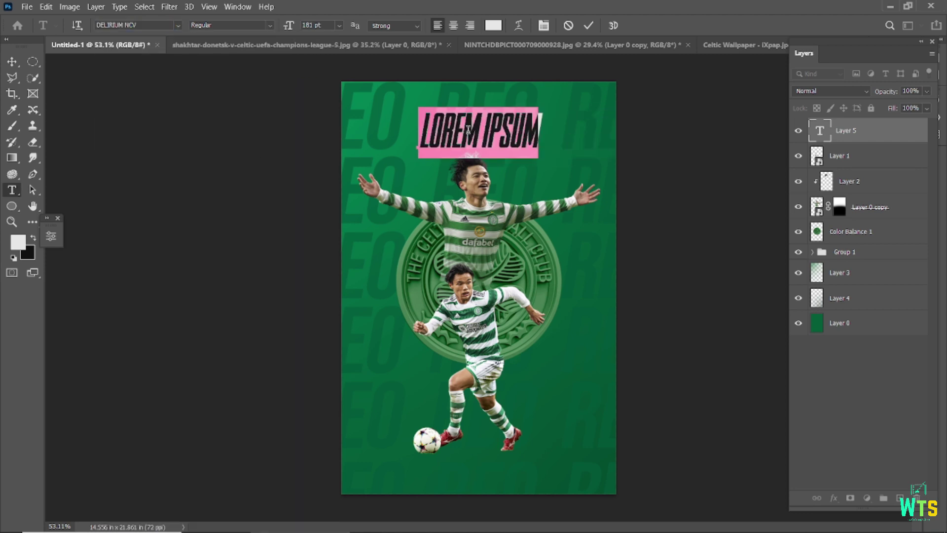
{"action": "type", "text": "REO"}
{"action": "left_click", "coordinate": [453, 25]}
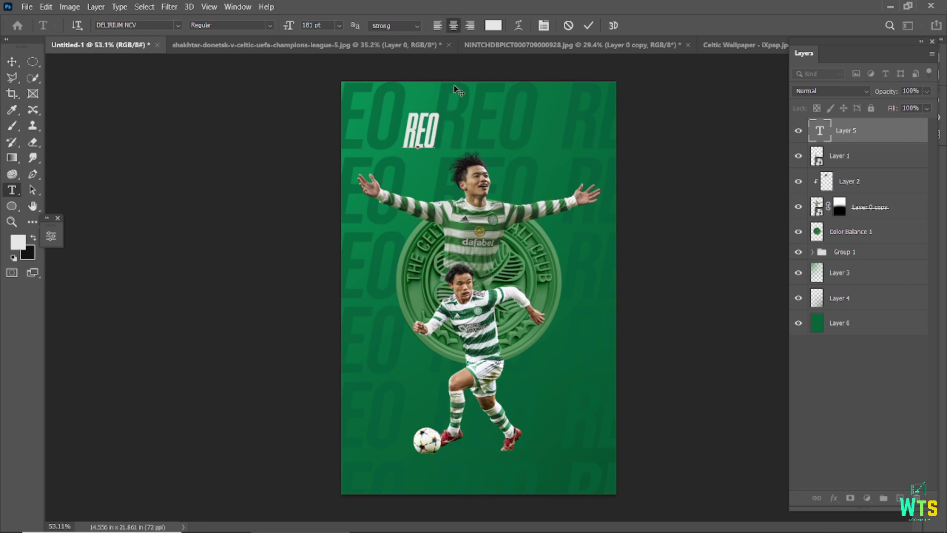
{"action": "type", "text": "HATATE"}
- Raise the title's leading to 148 pt and remove its bold styling
{"action": "key", "text": "ctrl+a"}
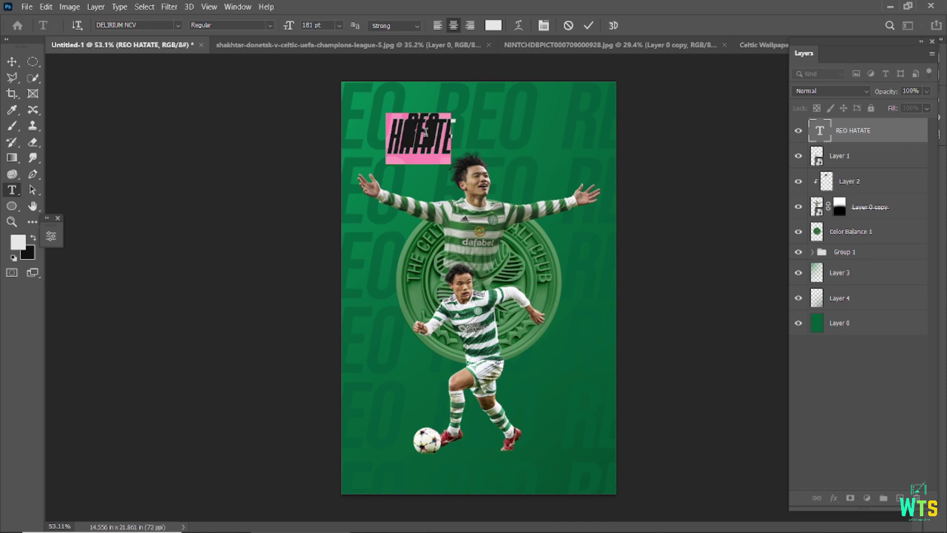
{"action": "key", "text": "ctrl+t"}
{"action": "left_click_drag", "start_coordinate": [759, 104], "coordinate": [800, 137]}
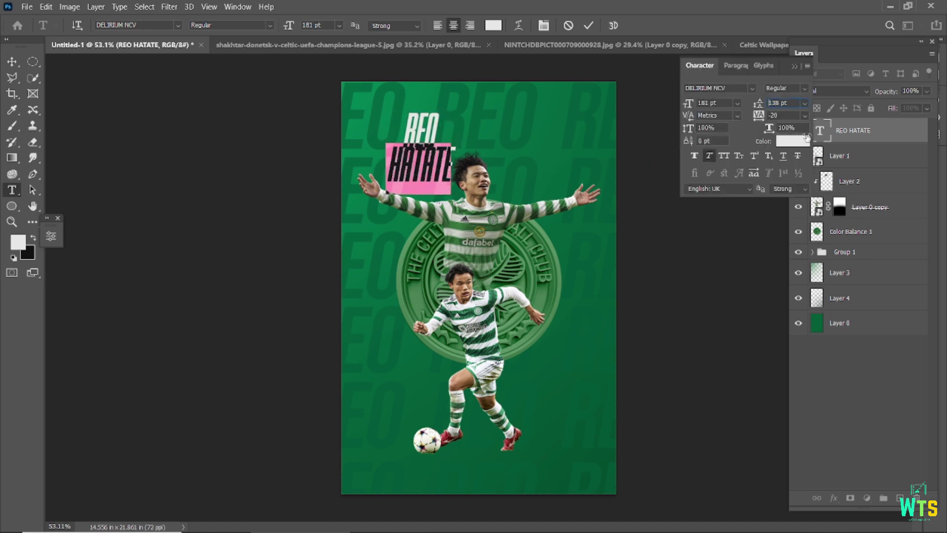
{"action": "left_click_drag", "start_coordinate": [800, 138], "coordinate": [812, 140]}
{"action": "left_click", "coordinate": [694, 156]}
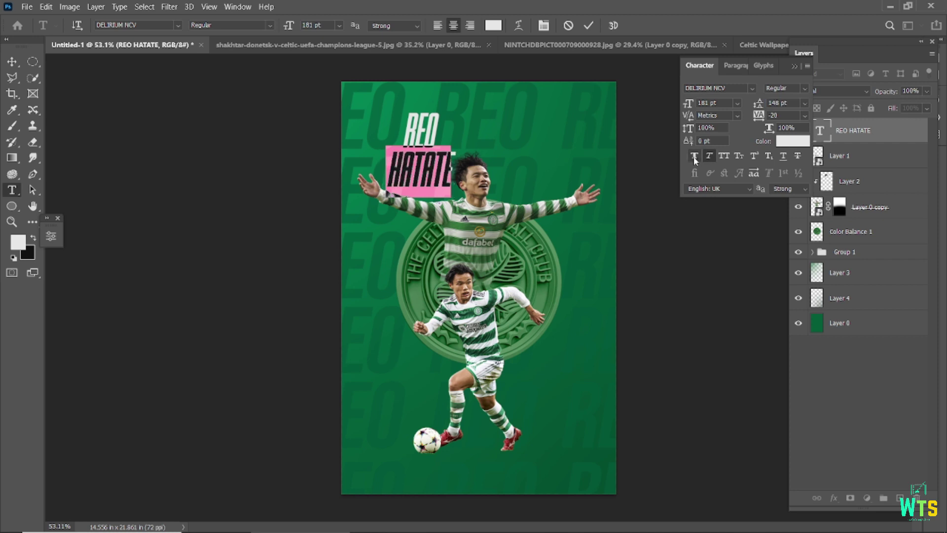
{"action": "left_click", "coordinate": [588, 25]}
- Tuck the title under the player layers and nudge it down into position
{"action": "key", "text": "v"}
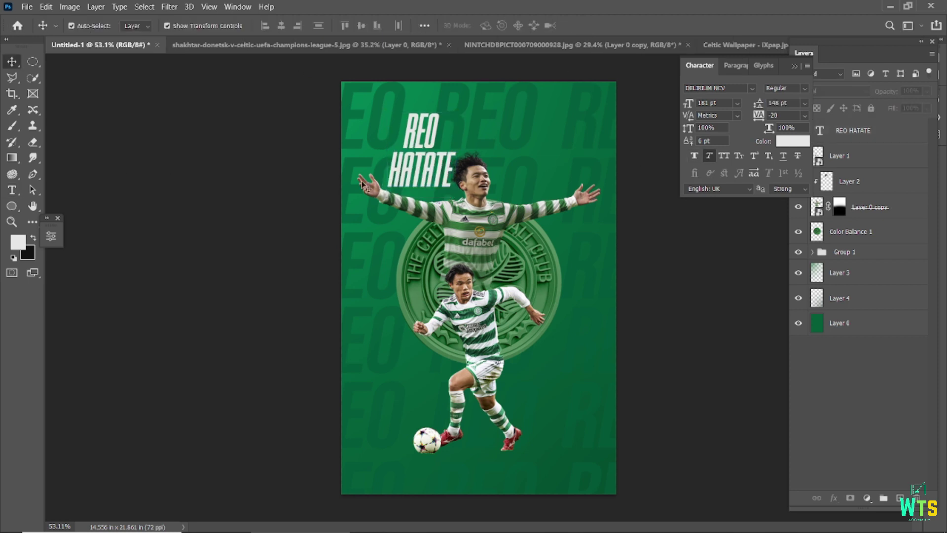
{"action": "double_click", "coordinate": [473, 130]}
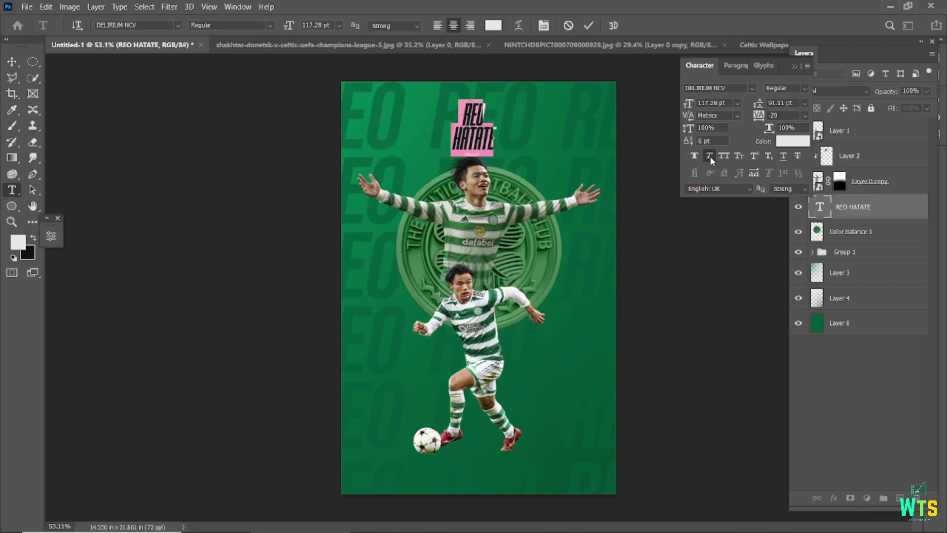
{"action": "left_click", "coordinate": [589, 25]}
{"action": "key", "text": "v"}
{"action": "scroll", "coordinate": [471, 141], "scroll_direction": "up", "scroll_amount": 3}
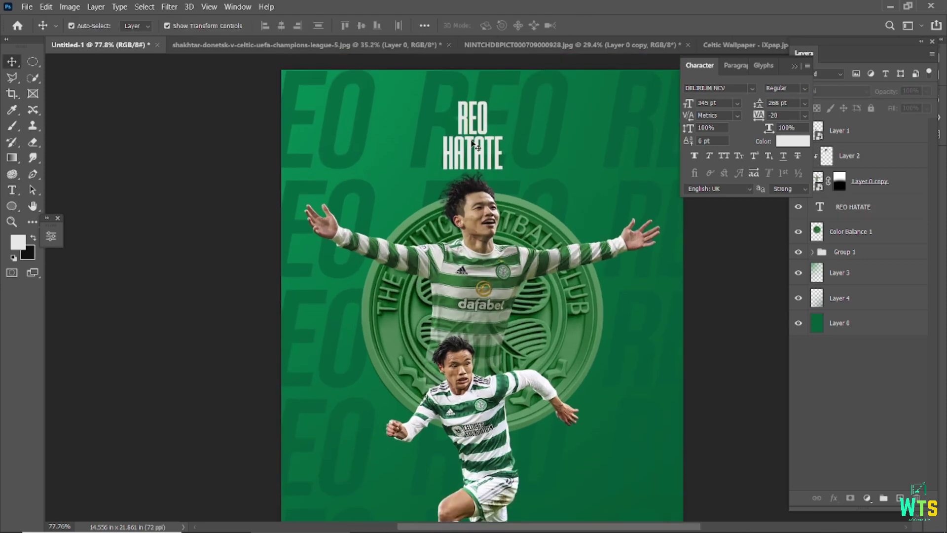
{"action": "key", "text": "Down"}
{"action": "key", "text": "Down"}
{"action": "key", "text": "Down"}
{"action": "key", "text": "Down"}
{"action": "key", "text": "Down"}
{"action": "key", "text": "Down"}
{"action": "key", "text": "Down"}
{"action": "key", "text": "Down"}
{"action": "key", "text": "Down"}
{"action": "key", "text": "Down"}
{"action": "key", "text": "Down"}
{"action": "key", "text": "Down"}
{"action": "key", "text": "Down"}
{"action": "key", "text": "Down"}
{"action": "key", "text": "Down"}
{"action": "key", "text": "Down"}
{"action": "key", "text": "Down"}
{"action": "key", "text": "Down"}
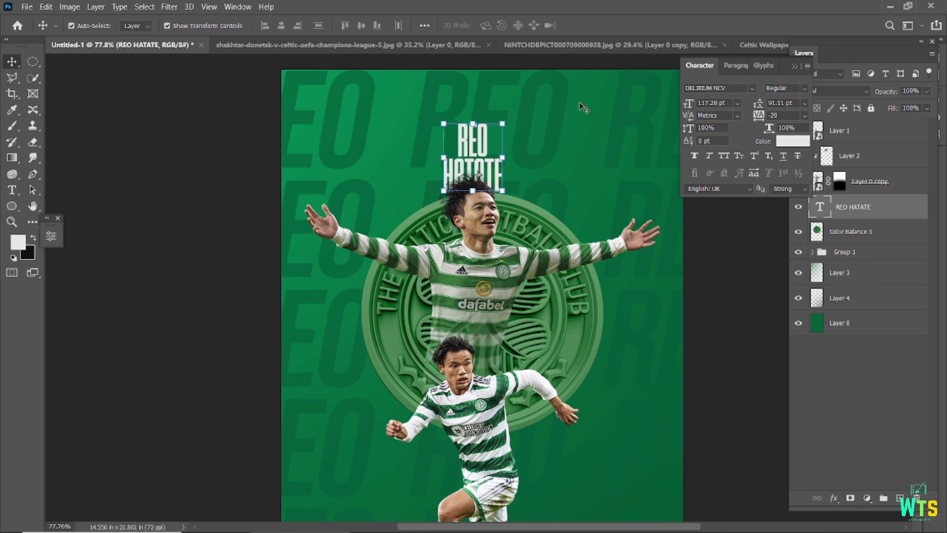
{"action": "left_click", "coordinate": [218, 190]}
{"action": "scroll", "coordinate": [217, 190], "scroll_direction": "down", "scroll_amount": 3}
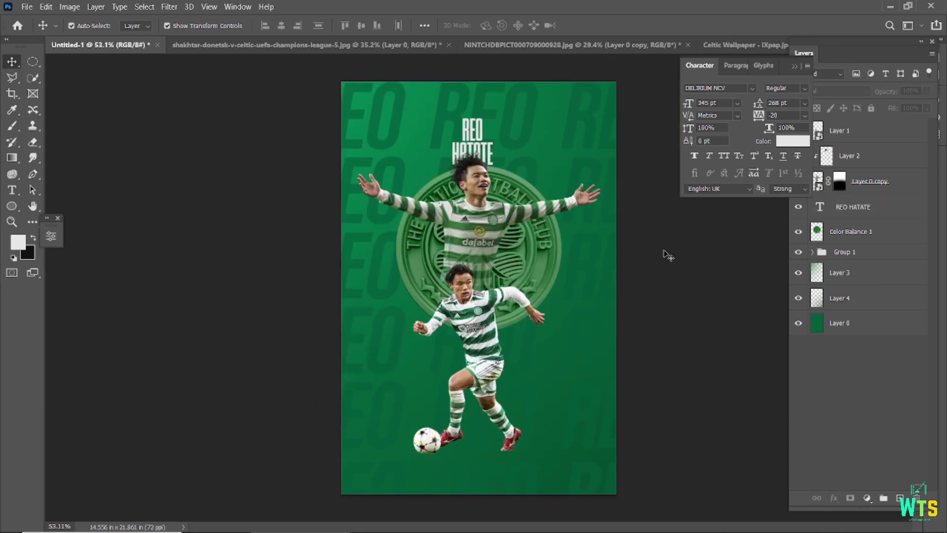
- Paint a soft very dark green dab on a new layer
{"action": "scroll", "coordinate": [486, 470], "scroll_direction": "up", "scroll_amount": 3}
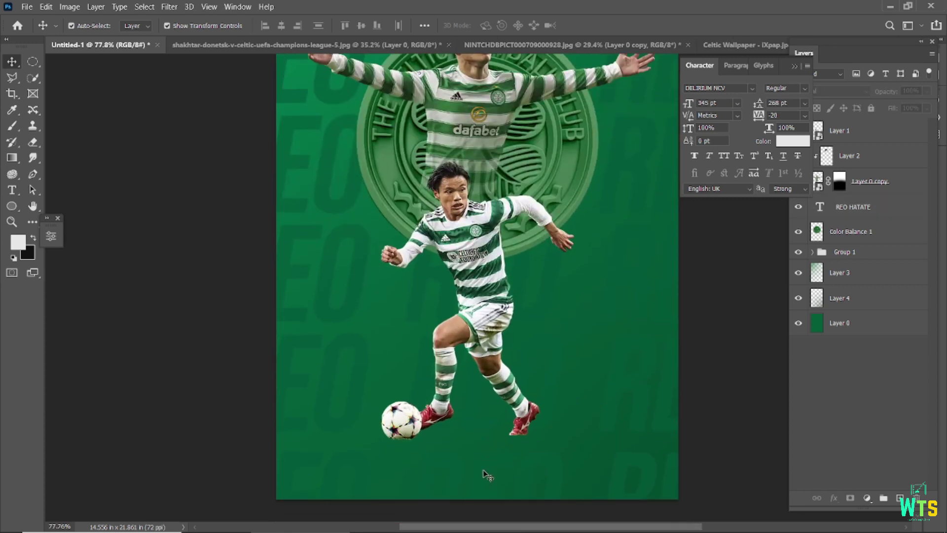
{"action": "key", "text": "ctrl+shift+alt+n"}
{"action": "key", "text": "b"}
{"action": "key", "text": "x"}
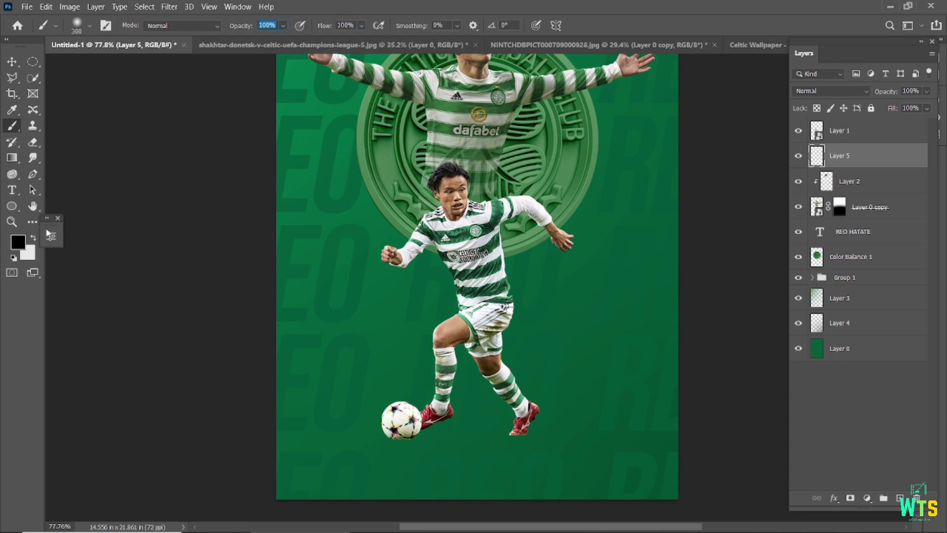
{"action": "left_click", "coordinate": [18, 241]}
{"action": "left_click", "coordinate": [590, 454]}
{"action": "left_click_drag", "start_coordinate": [770, 441], "coordinate": [776, 454]}
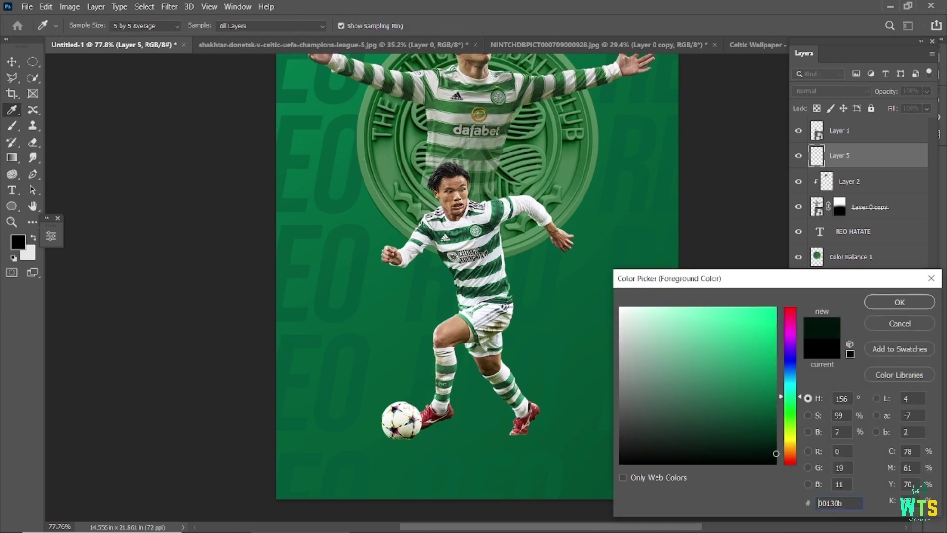
{"action": "left_click", "coordinate": [900, 302]}
{"action": "left_click", "coordinate": [592, 338]}
- Flatten and move the dab into a thin shadow under the running player's boots
{"action": "key", "text": "ctrl+t"}
{"action": "left_click_drag", "start_coordinate": [577, 400], "coordinate": [452, 438]}
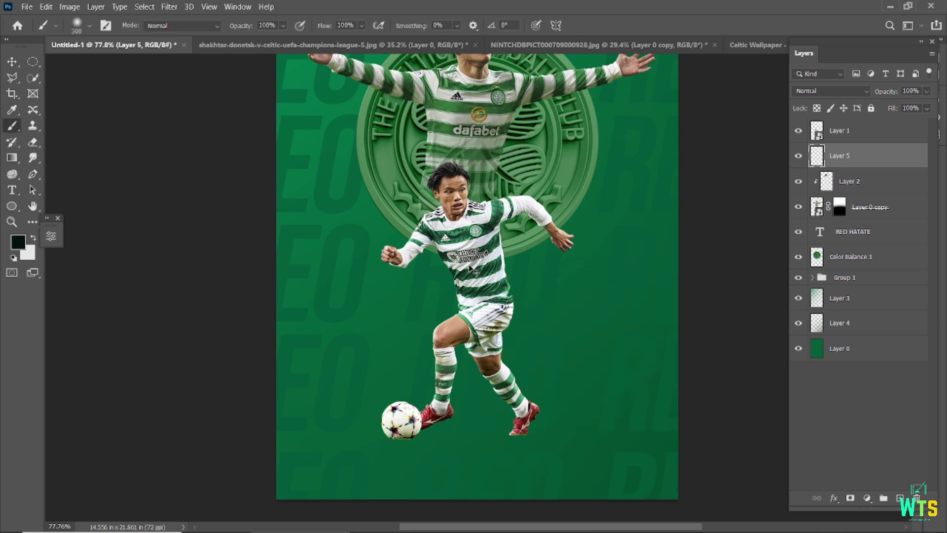
{"action": "left_click_drag", "start_coordinate": [468, 283], "coordinate": [493, 425]}
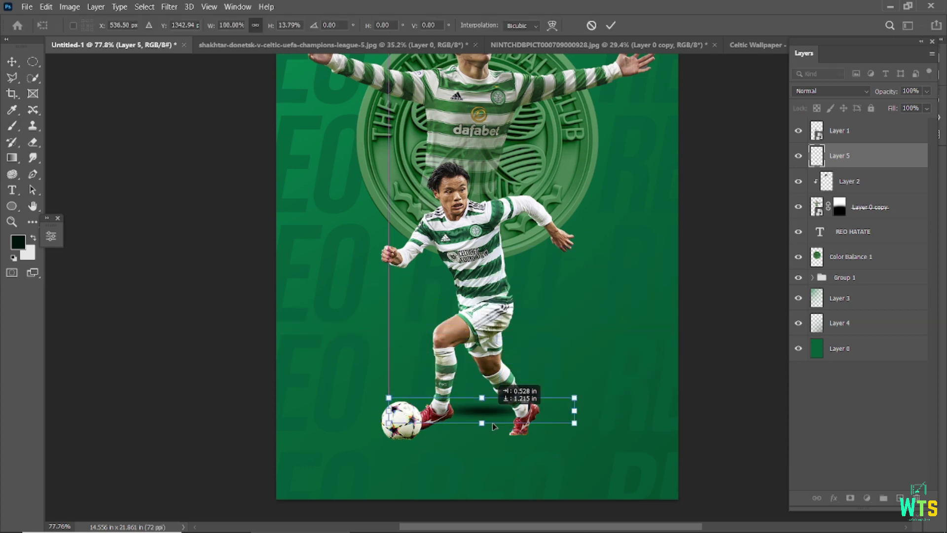
{"action": "scroll", "coordinate": [522, 443], "scroll_direction": "up", "scroll_amount": 2}
{"action": "left_click_drag", "start_coordinate": [659, 413], "coordinate": [640, 417]}
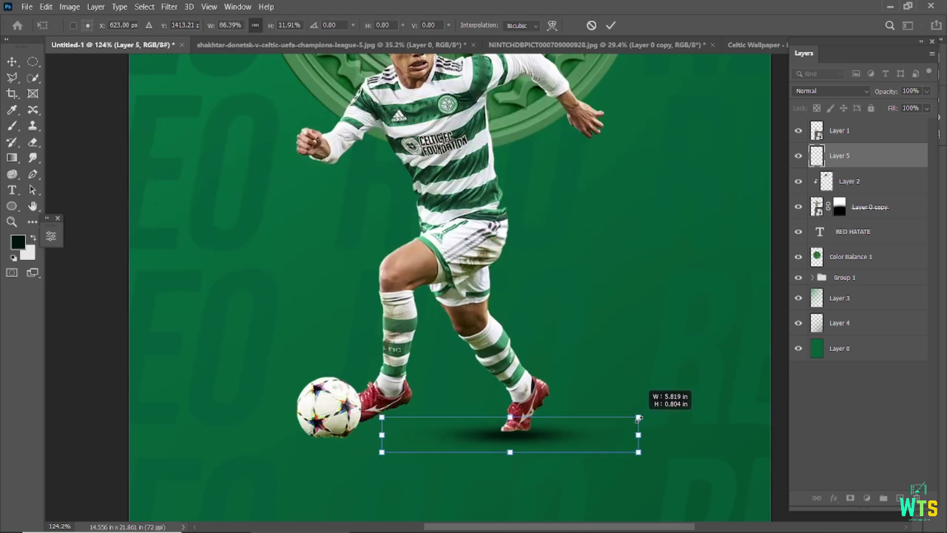
{"action": "scroll", "coordinate": [523, 412], "scroll_direction": "up", "scroll_amount": 2}
{"action": "scroll", "coordinate": [513, 395], "scroll_direction": "up", "scroll_amount": 2}
{"action": "left_click_drag", "start_coordinate": [512, 383], "coordinate": [512, 407]}
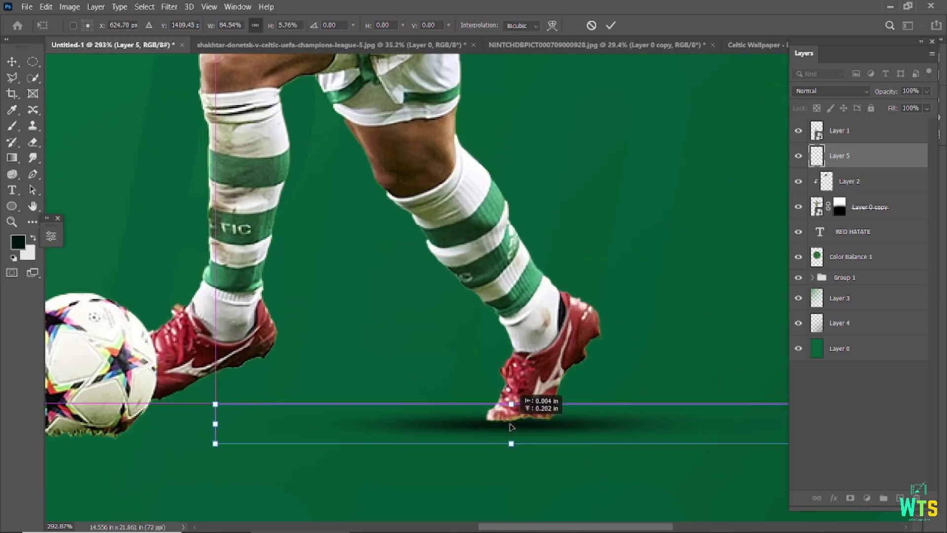
{"action": "key", "text": "Return"}
{"action": "scroll", "coordinate": [391, 284], "scroll_direction": "down", "scroll_amount": 5}
{"action": "scroll", "coordinate": [454, 345], "scroll_direction": "up", "scroll_amount": 2}
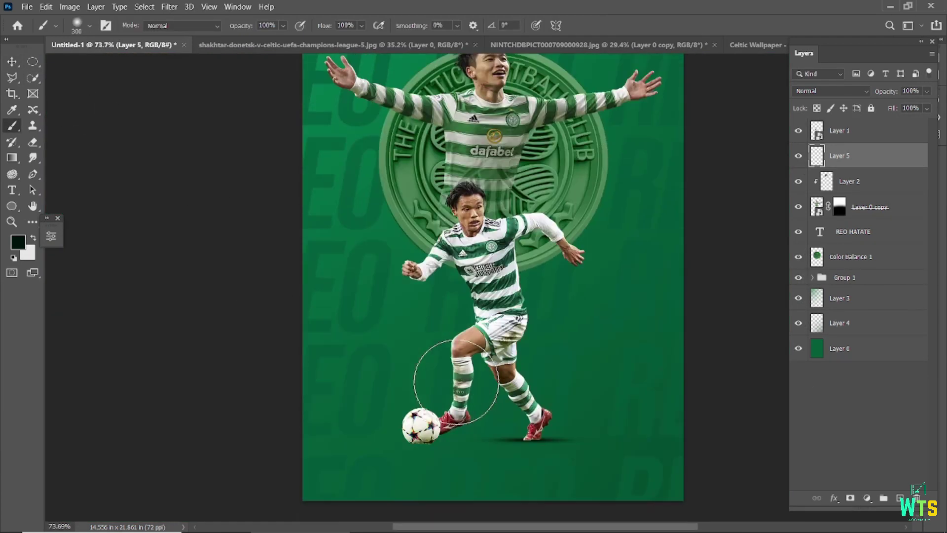
{"action": "scroll", "coordinate": [459, 336], "scroll_direction": "up", "scroll_amount": 1}
- On another layer, paint a larger dark shadow behind the player and squash it flat
{"action": "key", "text": "ctrl+shift+alt+n"}
{"action": "key", "text": "bracketright"}
{"action": "key", "text": "bracketright"}
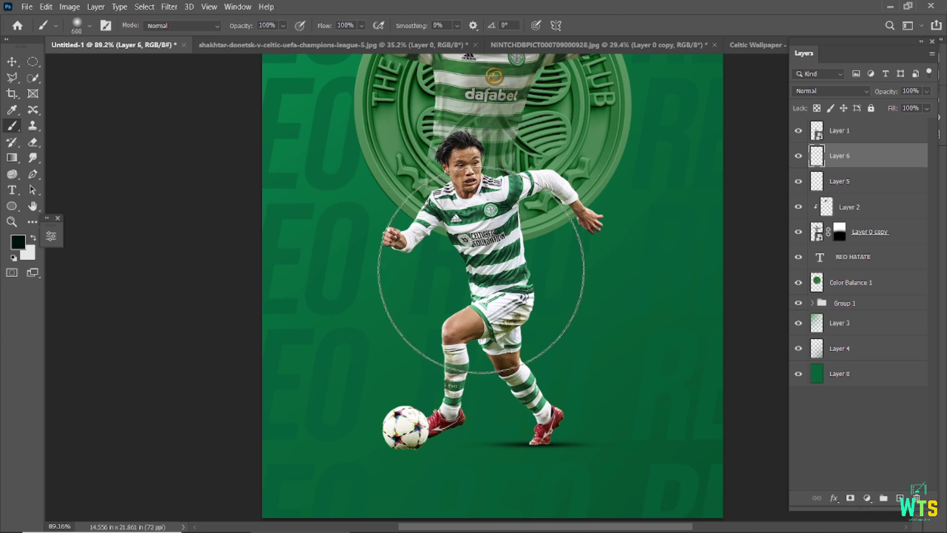
{"action": "left_click_drag", "start_coordinate": [444, 276], "coordinate": [513, 282]}
{"action": "key", "text": "ctrl+t"}
{"action": "key", "text": "Return"}
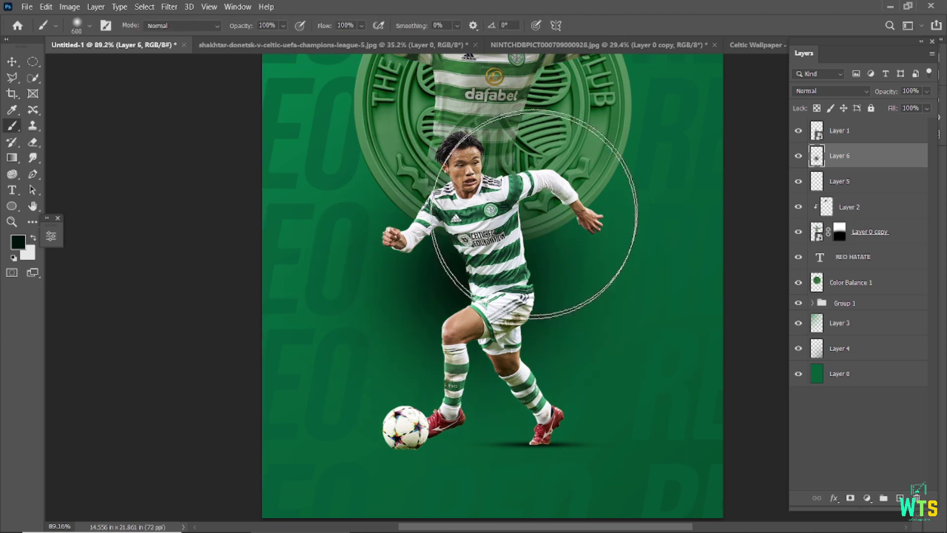
{"action": "left_click_drag", "start_coordinate": [539, 243], "coordinate": [486, 306]}
{"action": "scroll", "coordinate": [498, 279], "scroll_direction": "down", "scroll_amount": 1}
{"action": "key", "text": "ctrl+t"}
{"action": "left_click_drag", "start_coordinate": [490, 101], "coordinate": [490, 266]}
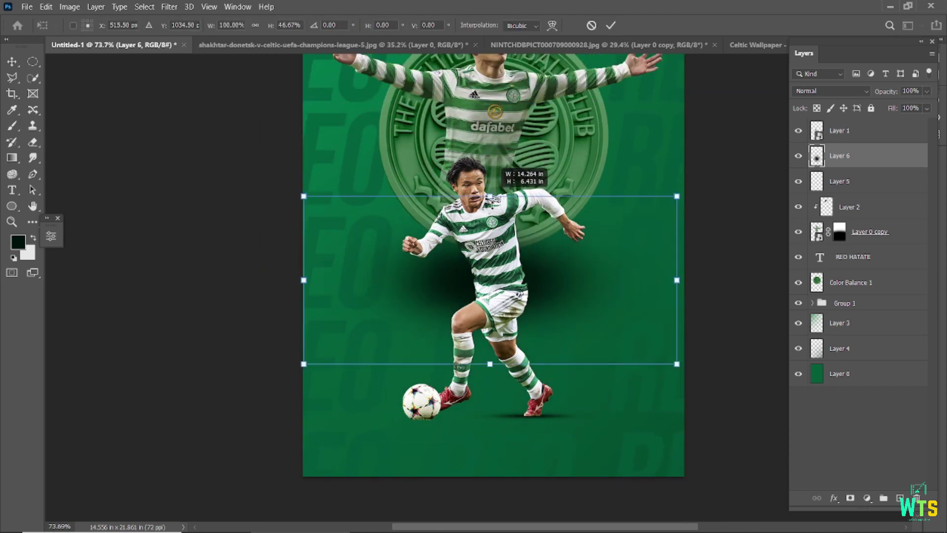
{"action": "key", "text": "Return"}
- Move the flattened shadow down to the feet, lower its opacity and fill, and shorten it
{"action": "key", "text": "v"}
{"action": "left_click_drag", "start_coordinate": [469, 301], "coordinate": [473, 465]}
{"action": "key", "text": "6"}
{"action": "key", "text": "9"}
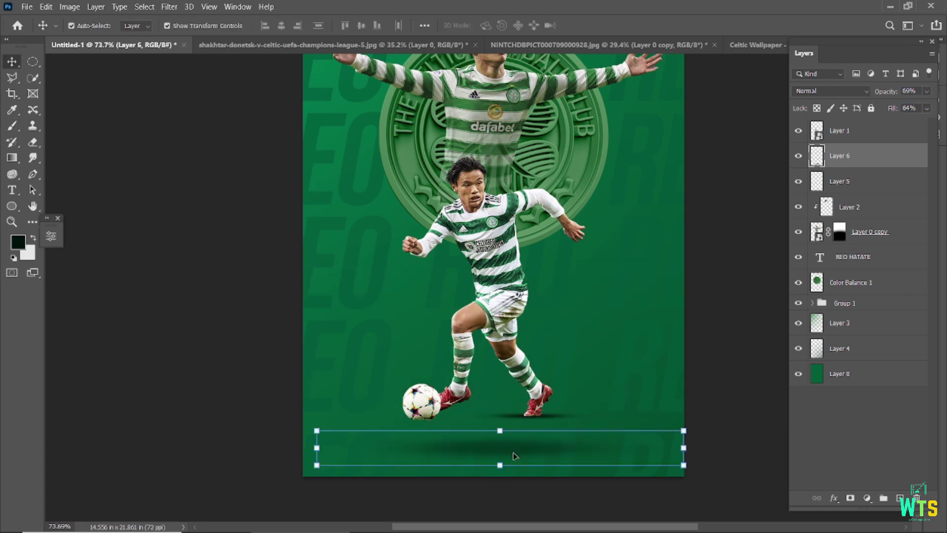
{"action": "scroll", "coordinate": [514, 450], "scroll_direction": "up", "scroll_amount": 2}
{"action": "key", "text": "ctrl+t"}
{"action": "mouse_move", "coordinate": [502, 409]}
{"action": "left_mouse_down"}
{"action": "mouse_move", "coordinate": [501, 440]}
{"action": "mouse_move", "coordinate": [500, 381]}
{"action": "left_mouse_up"}
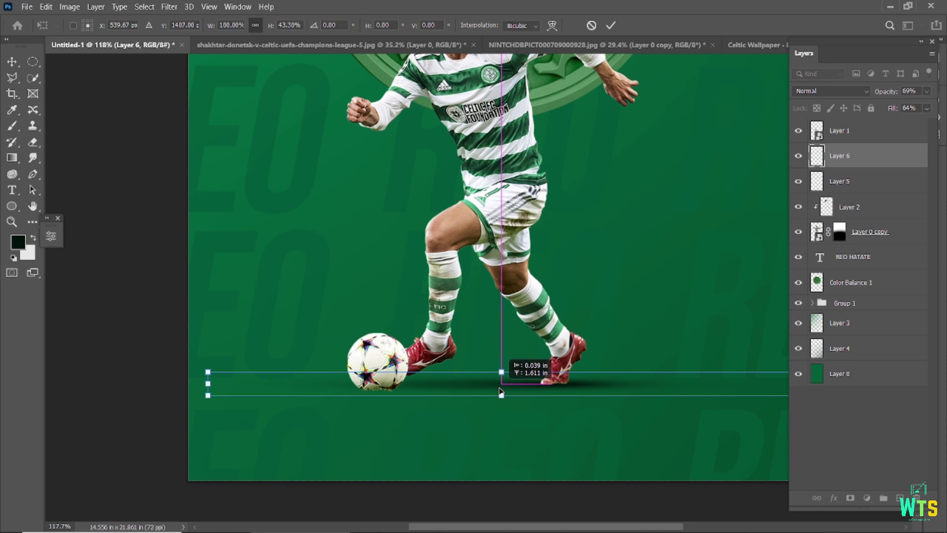
{"action": "key", "text": "ctrl+0"}
{"action": "left_click", "coordinate": [611, 25]}
- Add a new layer below Layer 1 and paint a small soft black spot for the ball
{"action": "scroll", "coordinate": [431, 458], "scroll_direction": "up", "scroll_amount": 3}
{"action": "scroll", "coordinate": [429, 461], "scroll_direction": "up", "scroll_amount": 2}
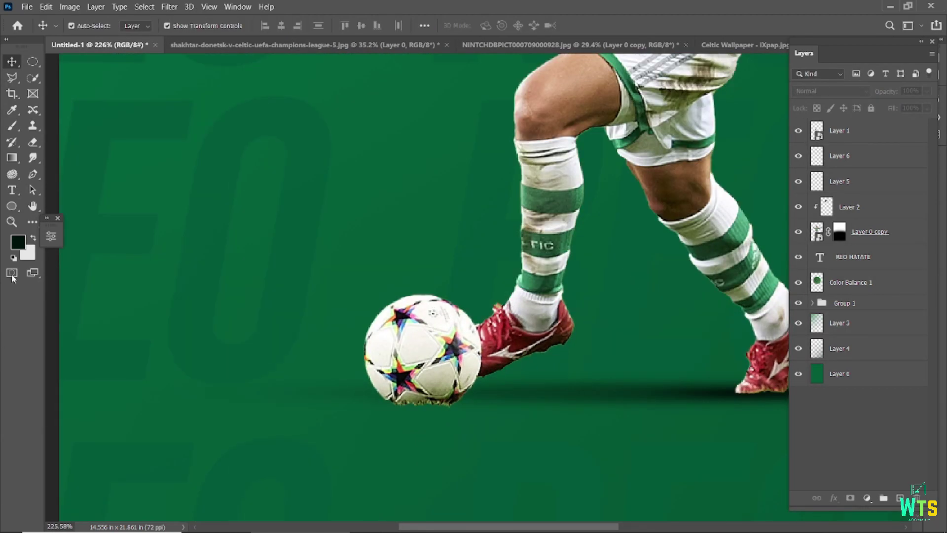
{"action": "scroll", "coordinate": [387, 397], "scroll_direction": "up", "scroll_amount": 1}
{"action": "left_click", "coordinate": [868, 130]}
{"action": "left_click", "coordinate": [901, 498]}
{"action": "left_click_drag", "start_coordinate": [863, 131], "coordinate": [863, 168]}
{"action": "key", "text": "b"}
{"action": "key", "text": "bracketleft"}
{"action": "key", "text": "bracketleft"}
{"action": "left_click", "coordinate": [362, 173]}
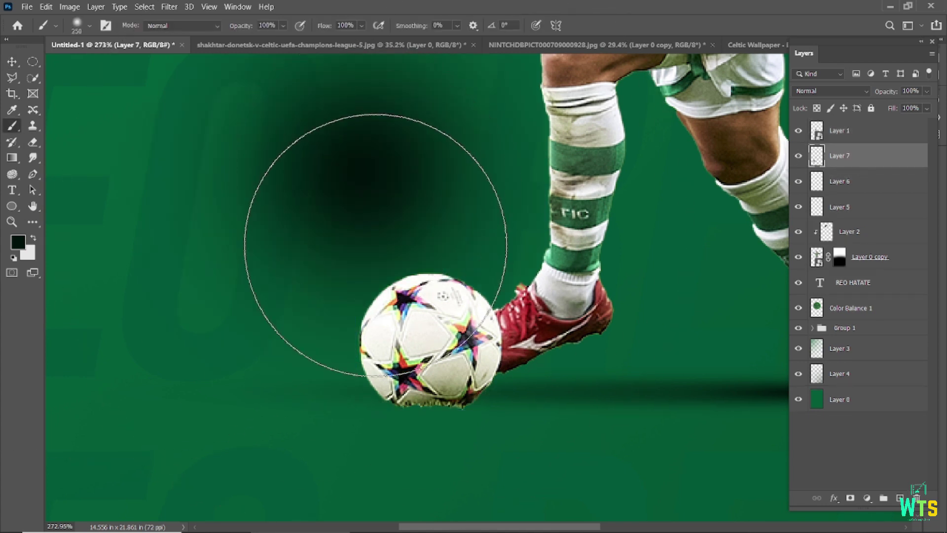
{"action": "scroll", "coordinate": [375, 244], "scroll_direction": "down", "scroll_amount": 2}
{"action": "scroll", "coordinate": [381, 243], "scroll_direction": "down", "scroll_amount": 1}
{"action": "scroll", "coordinate": [592, 180], "scroll_direction": "up", "scroll_amount": 3}
- Reshape the spot into a thin shadow bar sized to sit under the ball
{"action": "left_click", "coordinate": [10, 64]}
{"action": "mouse_move", "coordinate": [355, 162]}
{"action": "left_mouse_down"}
{"action": "mouse_move", "coordinate": [356, 306]}
{"action": "mouse_move", "coordinate": [356, 103]}
{"action": "left_mouse_up"}
{"action": "scroll", "coordinate": [380, 306], "scroll_direction": "up", "scroll_amount": 3}
{"action": "left_click_drag", "start_coordinate": [316, 68], "coordinate": [382, 304]}
{"action": "left_click_drag", "start_coordinate": [639, 313], "coordinate": [542, 310]}
{"action": "left_click_drag", "start_coordinate": [380, 296], "coordinate": [380, 279]}
{"action": "left_click", "coordinate": [611, 25]}
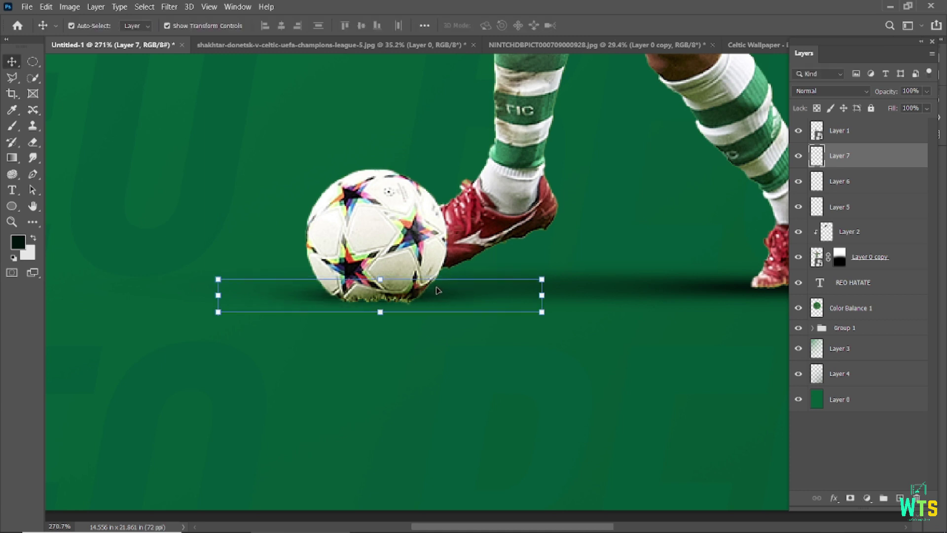
{"action": "left_click", "coordinate": [208, 206]}
{"action": "scroll", "coordinate": [341, 346], "scroll_direction": "down", "scroll_amount": 2}
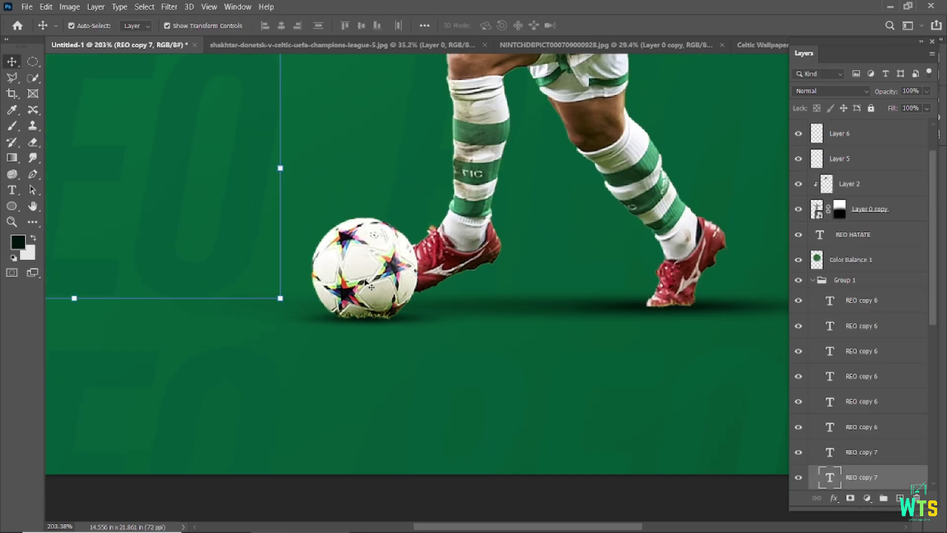
- Add Layer 8 clipped to Layer 1, the lower player, and adjust the brush size
{"action": "left_click", "coordinate": [371, 287]}
{"action": "left_click", "coordinate": [813, 328]}
{"action": "left_click", "coordinate": [900, 499]}
{"action": "left_click", "coordinate": [856, 143], "text": "alt"}
{"action": "key", "text": "b"}
{"action": "key", "text": "bracketleft"}
{"action": "key", "text": "bracketleft"}
{"action": "key", "text": "bracketleft"}
{"action": "key", "text": "bracketleft"}
{"action": "key", "text": "bracketleft"}
{"action": "key", "text": "bracketleft"}
{"action": "key", "text": "bracketright"}
{"action": "key", "text": "bracketright"}
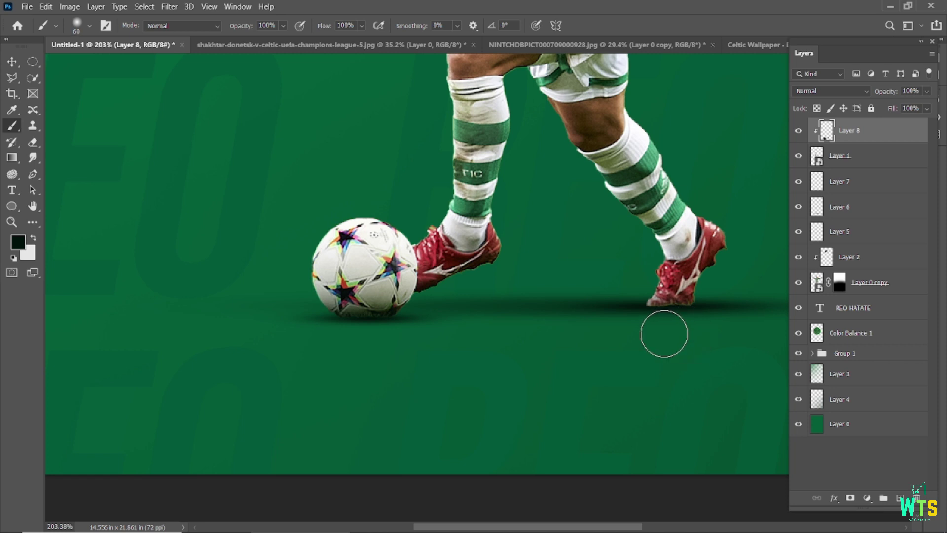
{"action": "key", "text": "v"}
{"action": "scroll", "coordinate": [527, 359], "scroll_direction": "down", "scroll_amount": 5}
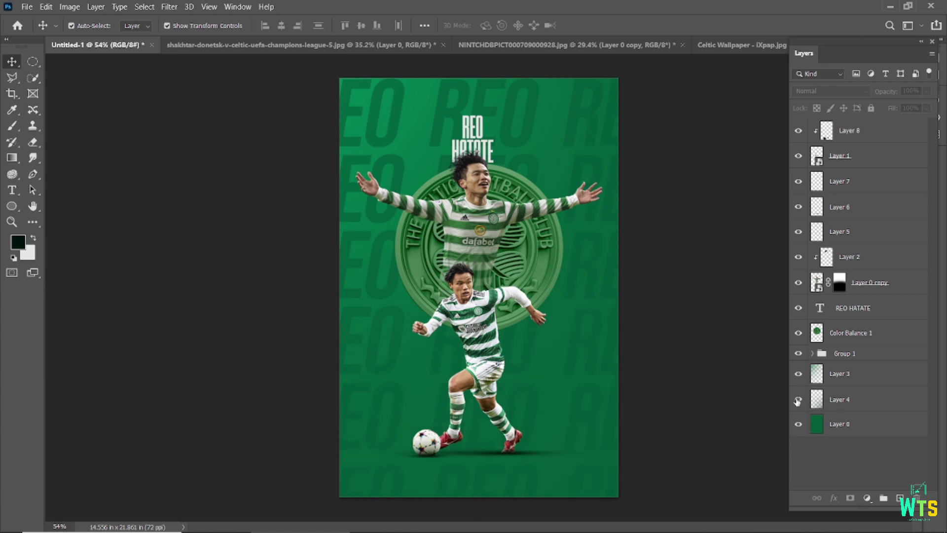
- Move Layer 4 above Group 1 and add a new Layer 9 just above the REO group
{"action": "left_click_drag", "start_coordinate": [841, 400], "coordinate": [845, 349]}
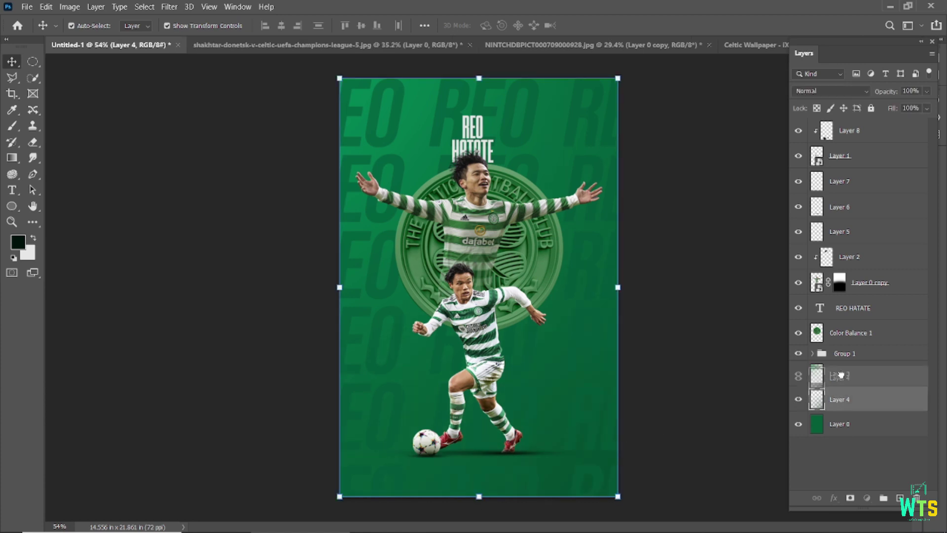
{"action": "left_click", "coordinate": [760, 438]}
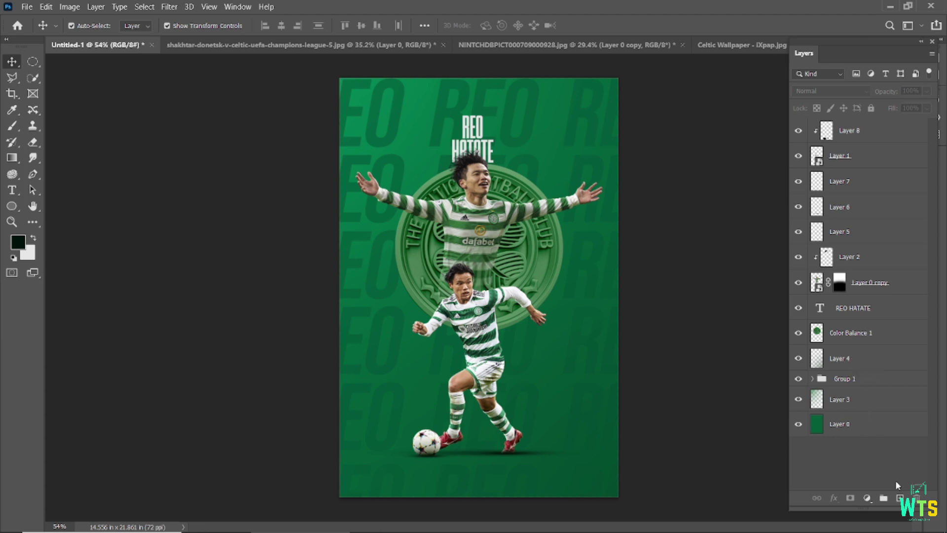
{"action": "left_click", "coordinate": [900, 498]}
{"action": "left_click_drag", "start_coordinate": [848, 130], "coordinate": [848, 401]}
- Sample a bright green and set a huge soft brush with low opacity and flow
{"action": "key", "text": "i"}
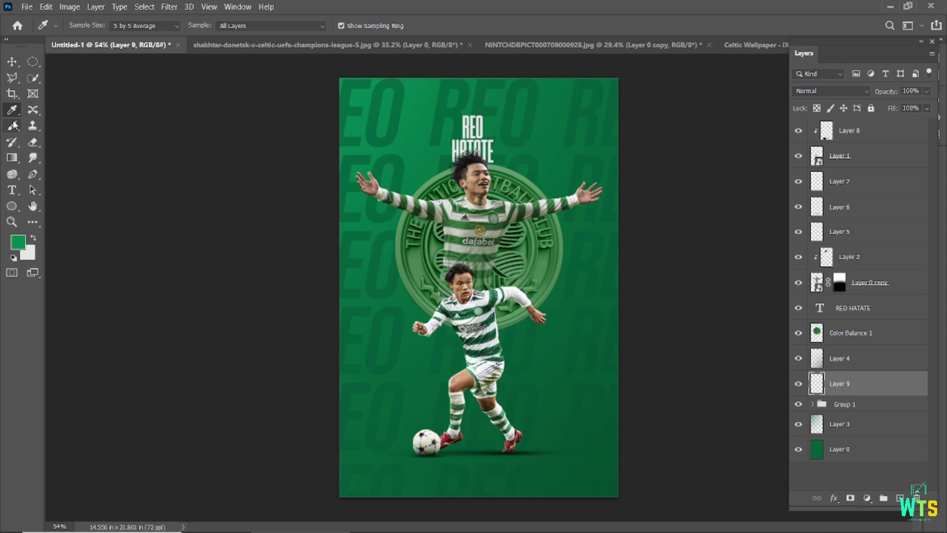
{"action": "left_click", "coordinate": [13, 125]}
{"action": "key", "text": "bracketright"}
{"action": "key", "text": "bracketright"}
{"action": "key", "text": "bracketright"}
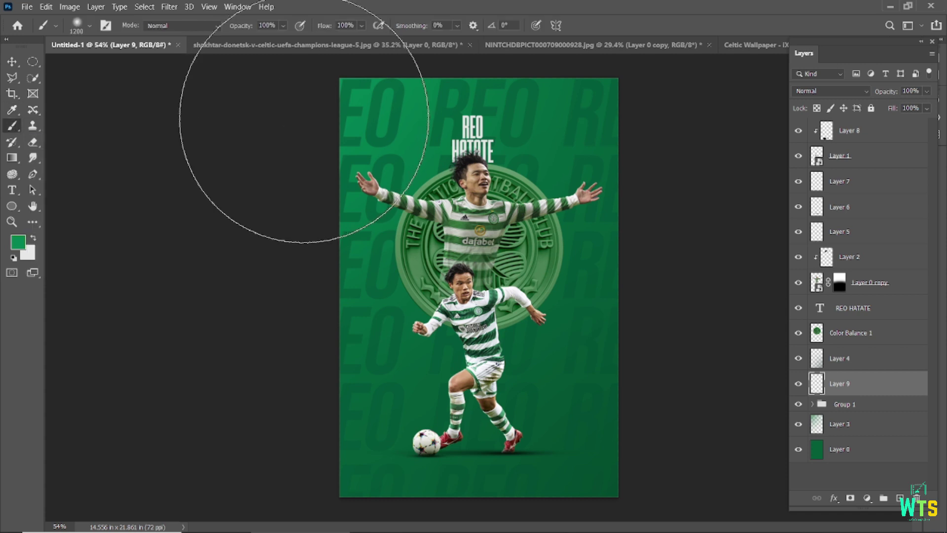
{"action": "scroll", "coordinate": [339, 66], "scroll_direction": "down", "scroll_amount": 2}
{"action": "key", "text": "bracketright"}
{"action": "key", "text": "bracketright"}
{"action": "key", "text": "bracketright"}
{"action": "key", "text": "6"}
{"action": "key", "text": "5"}
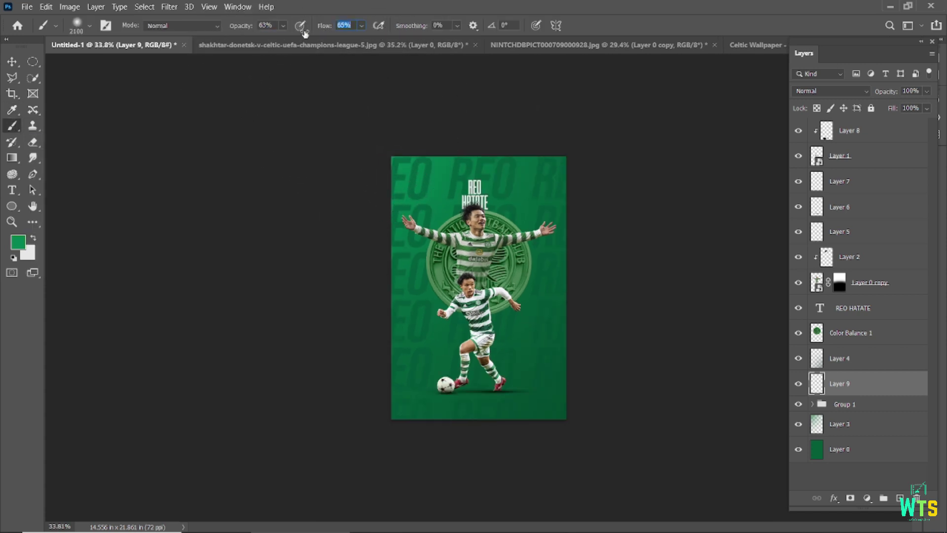
{"action": "key", "text": "shift+3"}
{"action": "key", "text": "shift+5"}
{"action": "key", "text": "bracketright"}
{"action": "key", "text": "bracketright"}
{"action": "key", "text": "bracketright"}
{"action": "key", "text": "bracketright"}
{"action": "key", "text": "bracketright"}
{"action": "key", "text": "bracketright"}
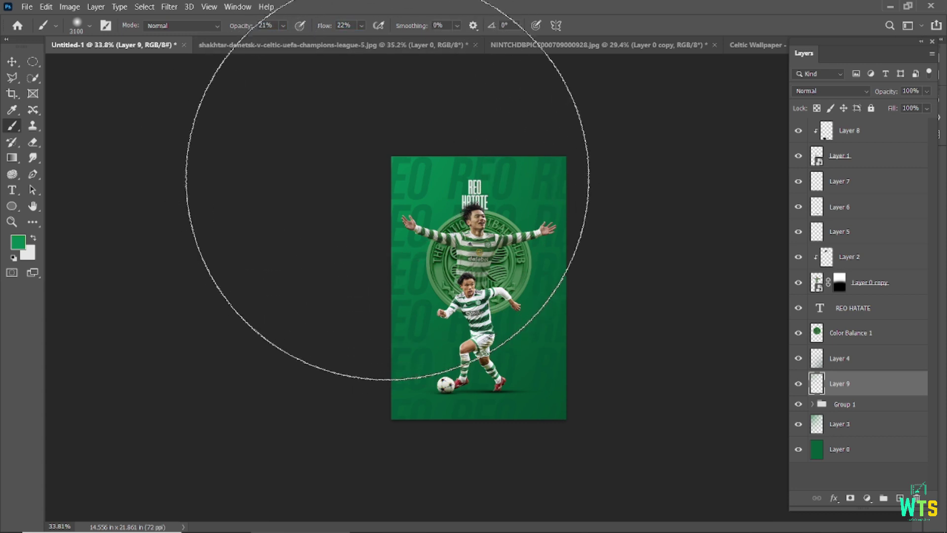
{"action": "key", "text": "v"}
{"action": "left_click", "coordinate": [200, 166]}
{"action": "scroll", "coordinate": [398, 164], "scroll_direction": "up", "scroll_amount": 3}
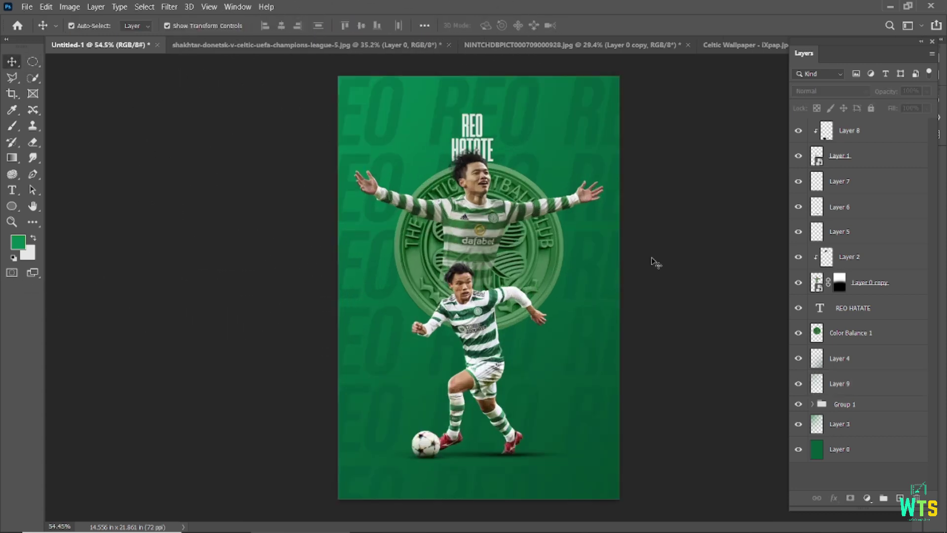
- Add a Lorem Ipsum text box at the poster's bottom and centre it horizontally on Layer 0
{"action": "left_click_drag", "start_coordinate": [288, 25], "coordinate": [204, 66]}
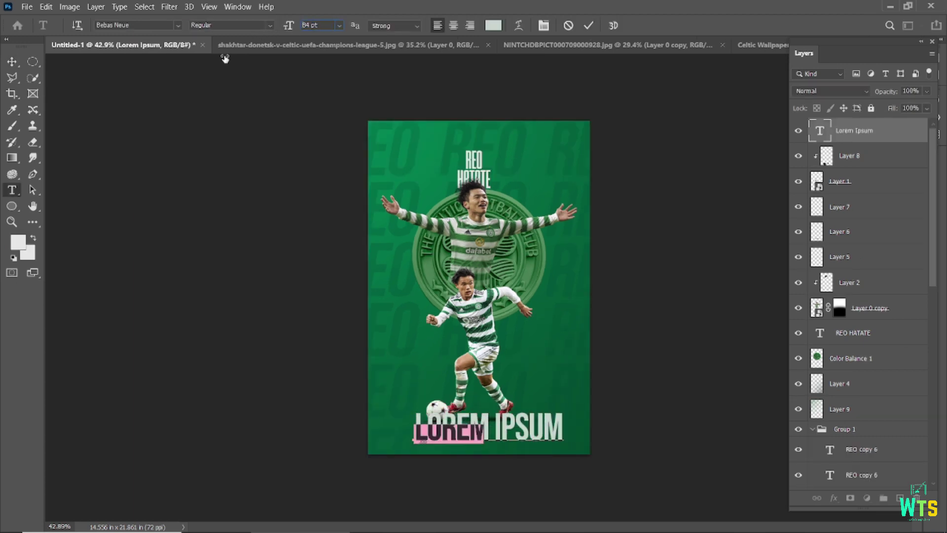
{"action": "left_click", "coordinate": [589, 25]}
{"action": "key", "text": "v"}
{"action": "scroll", "coordinate": [468, 394], "scroll_direction": "up", "scroll_amount": 3}
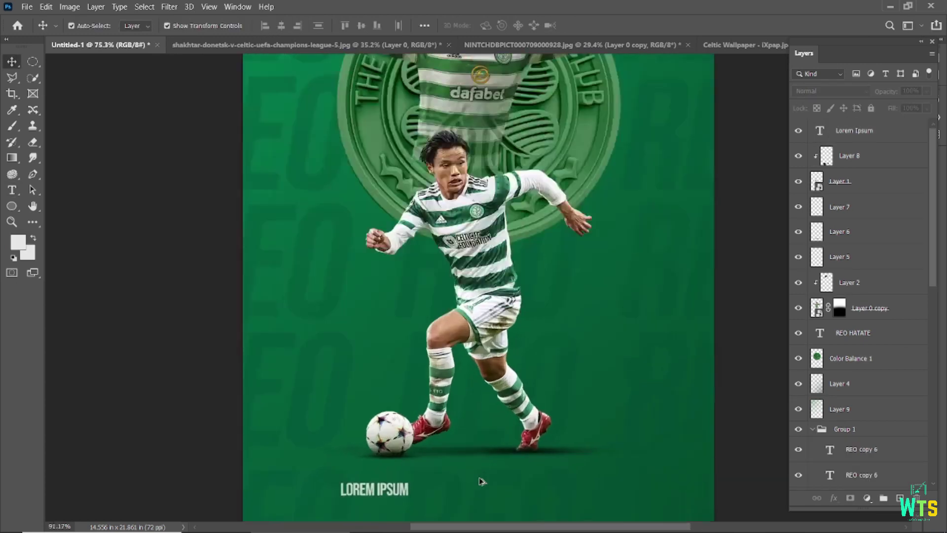
{"action": "scroll", "coordinate": [298, 434], "scroll_direction": "up", "scroll_amount": 2}
{"action": "scroll", "coordinate": [296, 433], "scroll_direction": "down", "scroll_amount": 2}
{"action": "left_click", "coordinate": [301, 427]}
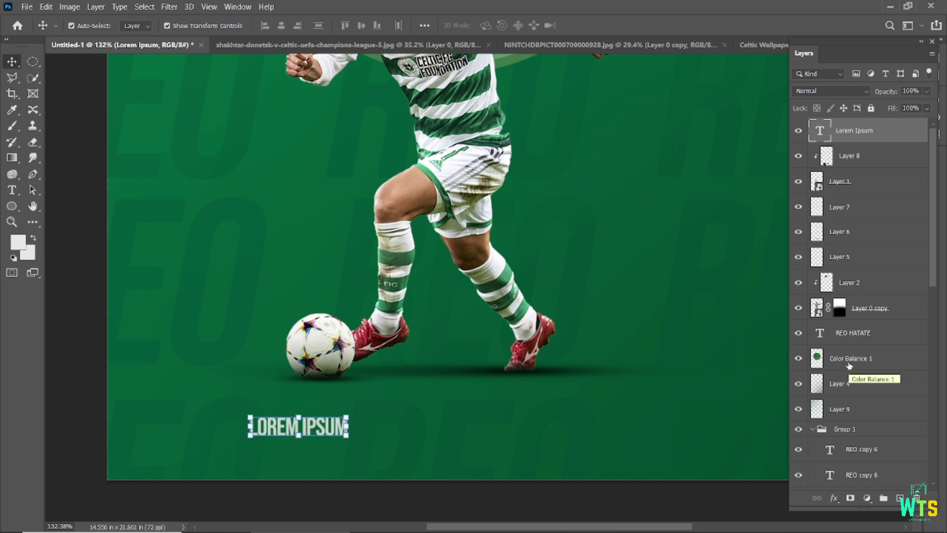
{"action": "left_click", "coordinate": [812, 430]}
{"action": "left_click", "coordinate": [851, 475]}
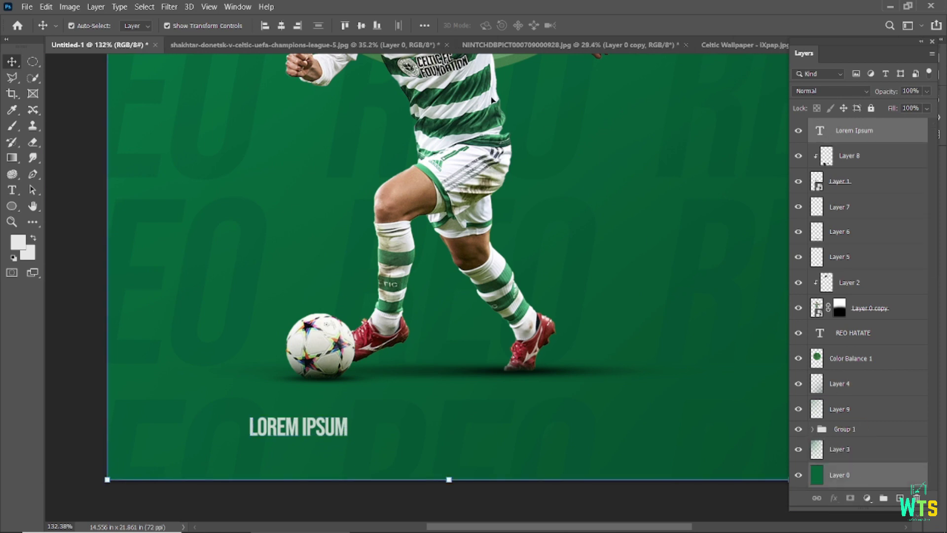
{"action": "left_click", "coordinate": [281, 25]}
- Replace the placeholder with the 'WTS - WATCH THROUGH' credit line
{"action": "double_click", "coordinate": [433, 425]}
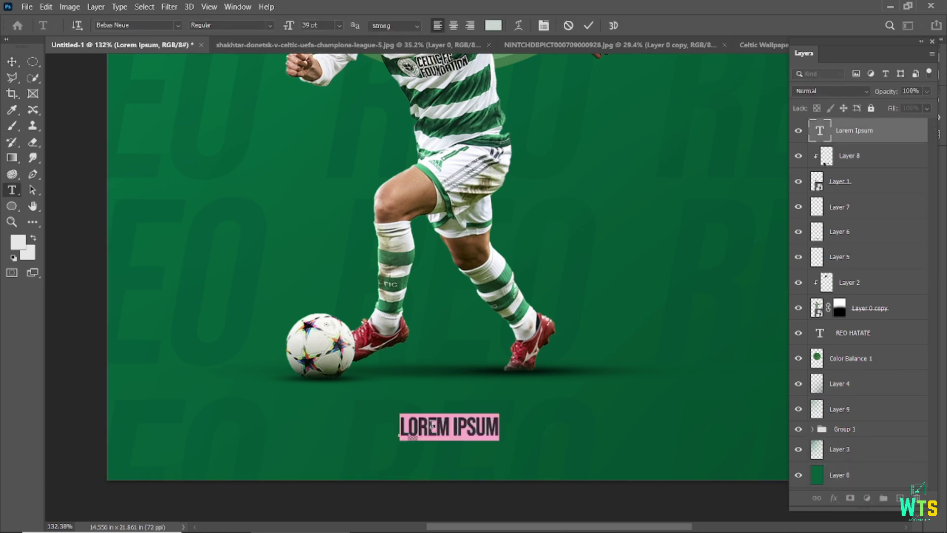
{"action": "type", "text": "WTS"}
{"action": "key", "text": "Home"}
{"action": "type", "text": "- "}
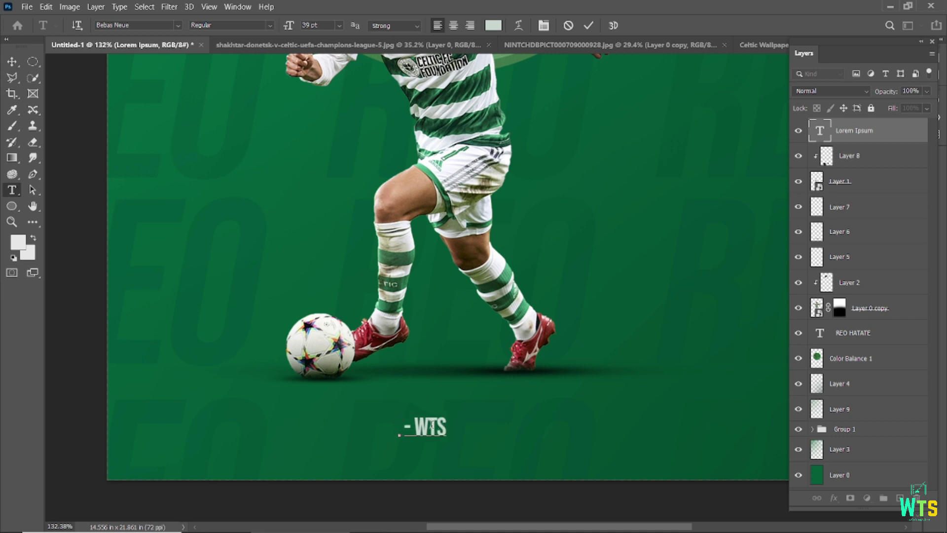
{"action": "type", "text": "WTS"}
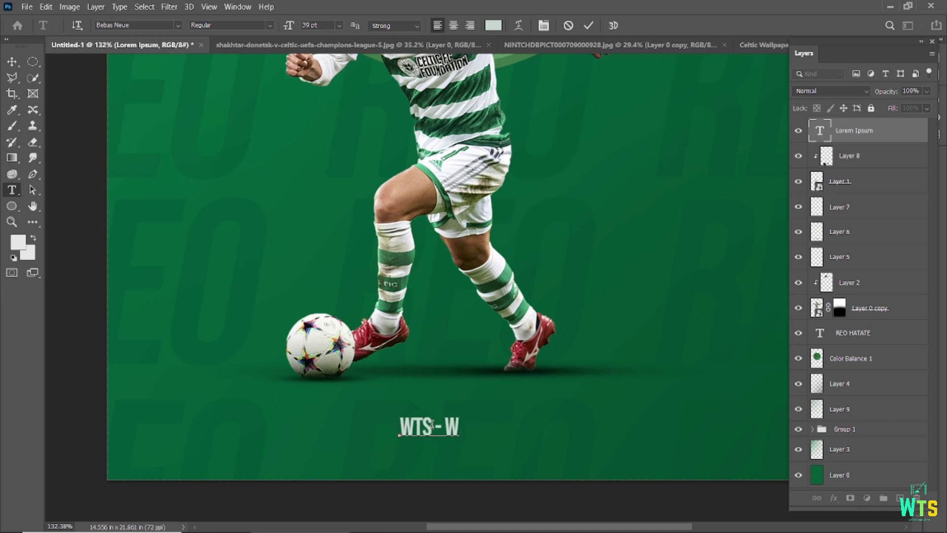
{"action": "type", "text": " T"}
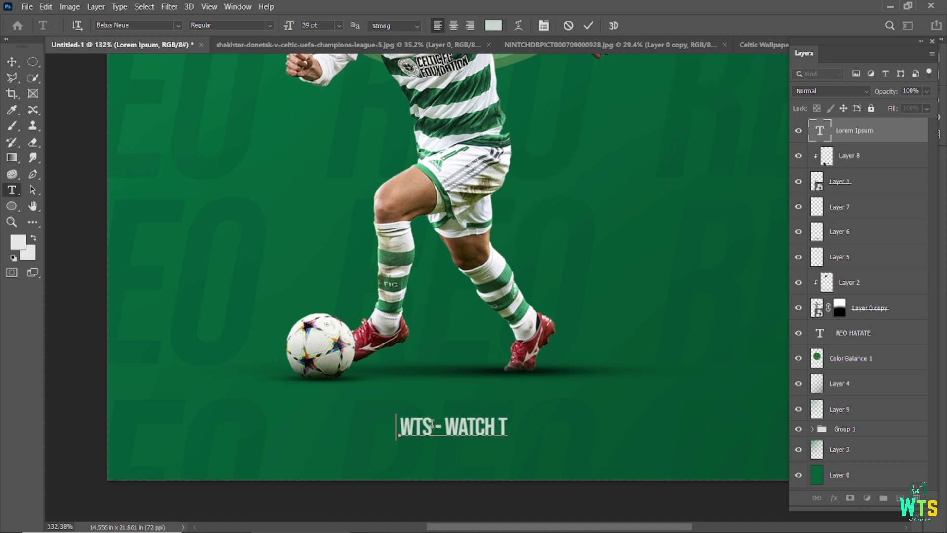
{"action": "type", "text": "HROUGH"}
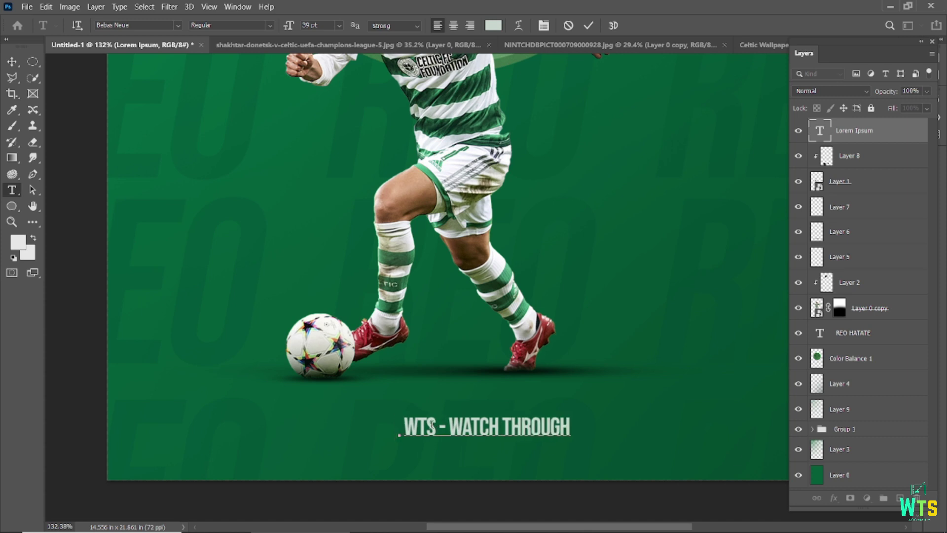
{"action": "type", "text": " SHUVO"}
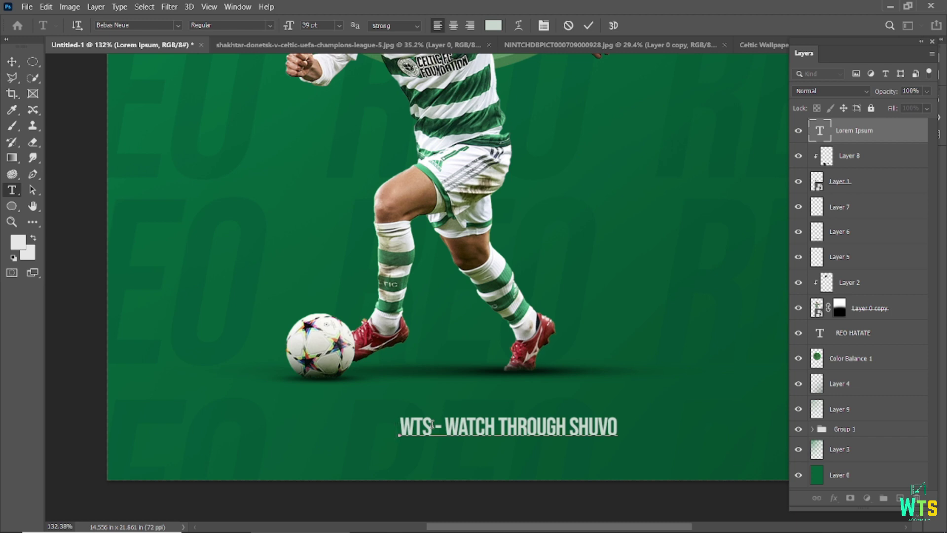
{"action": "left_click", "coordinate": [588, 27]}
- Nudge the credit line slightly lower, then stamp all visible layers into a new layer
{"action": "key", "text": "ctrl+0"}
{"action": "key", "text": "v"}
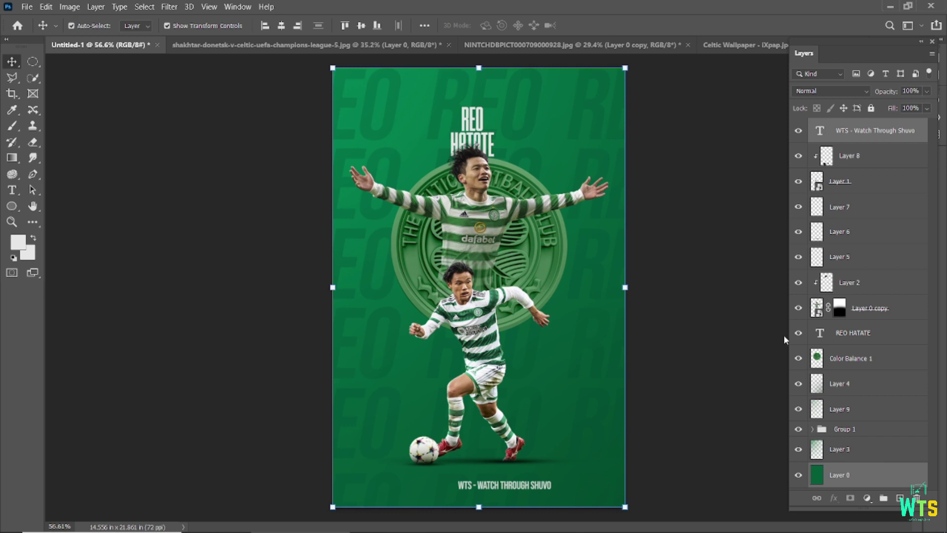
{"action": "left_click", "coordinate": [275, 190]}
{"action": "scroll", "coordinate": [481, 489], "scroll_direction": "up", "scroll_amount": 2}
{"action": "scroll", "coordinate": [481, 488], "scroll_direction": "up", "scroll_amount": 3}
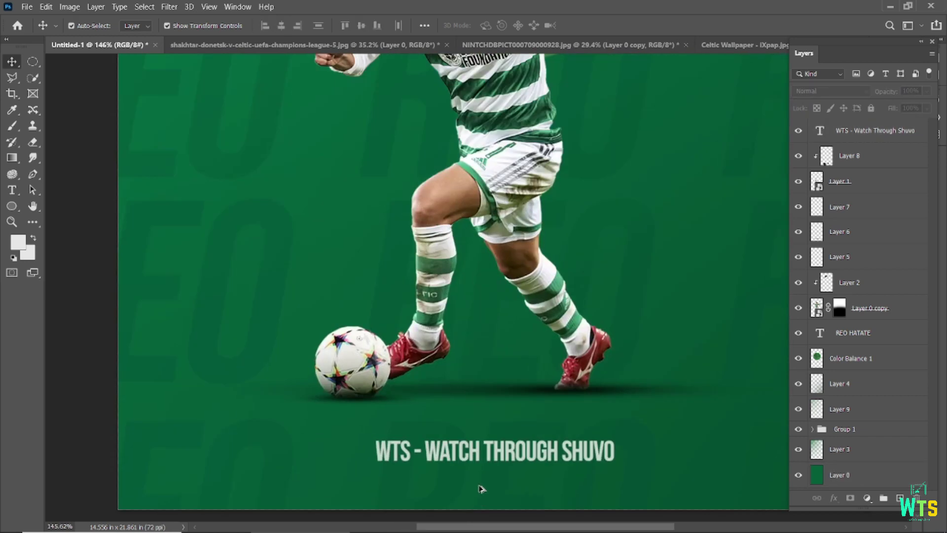
{"action": "left_click_drag", "start_coordinate": [483, 455], "coordinate": [484, 468]}
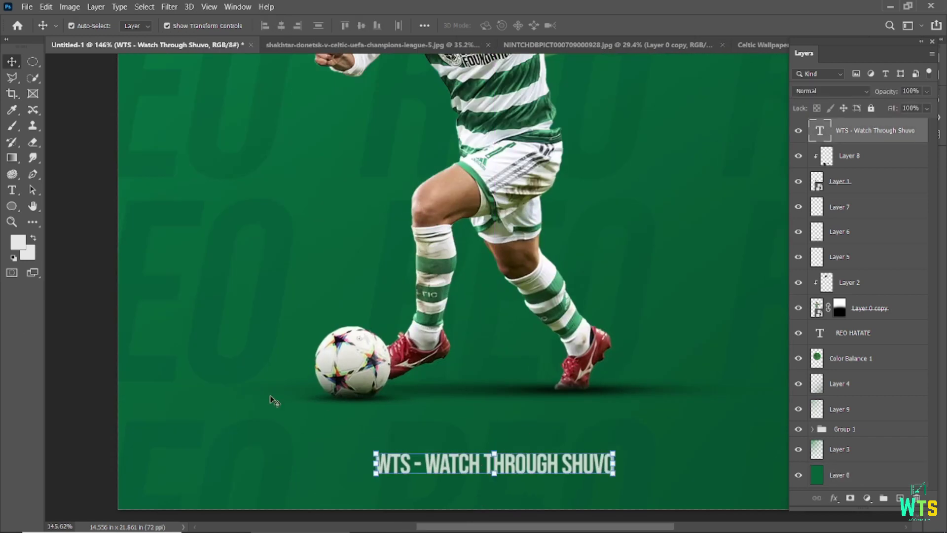
{"action": "scroll", "coordinate": [471, 478], "scroll_direction": "down", "scroll_amount": 3}
{"action": "scroll", "coordinate": [472, 479], "scroll_direction": "down", "scroll_amount": 2}
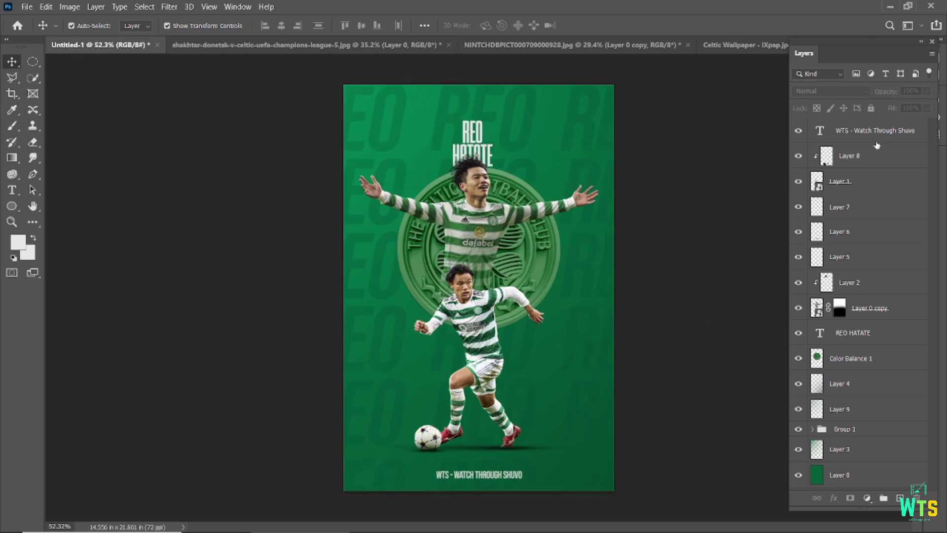
{"action": "key", "text": "ctrl+shift+alt+e"}
- Group the original layers, from Layer 0 up to the credit text, into Group 2
{"action": "left_click", "coordinate": [854, 157]}
{"action": "scroll", "coordinate": [875, 325], "scroll_direction": "down", "scroll_amount": 1}
{"action": "left_click", "coordinate": [858, 482]}
{"action": "key", "text": "ctrl+0"}
{"action": "left_click", "coordinate": [866, 136]}
{"action": "scroll", "coordinate": [863, 152], "scroll_direction": "up", "scroll_amount": 1}
{"action": "scroll", "coordinate": [887, 388], "scroll_direction": "down", "scroll_amount": 1}
{"action": "left_click", "coordinate": [861, 477]}
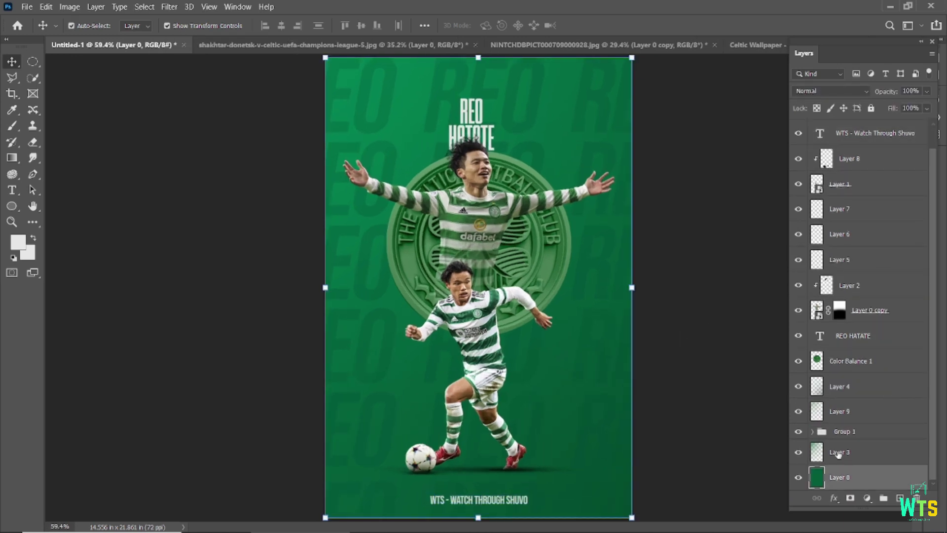
{"action": "scroll", "coordinate": [856, 164], "scroll_direction": "up", "scroll_amount": 1}
{"action": "left_click", "coordinate": [856, 157], "text": "shift"}
{"action": "key", "text": "ctrl+g"}
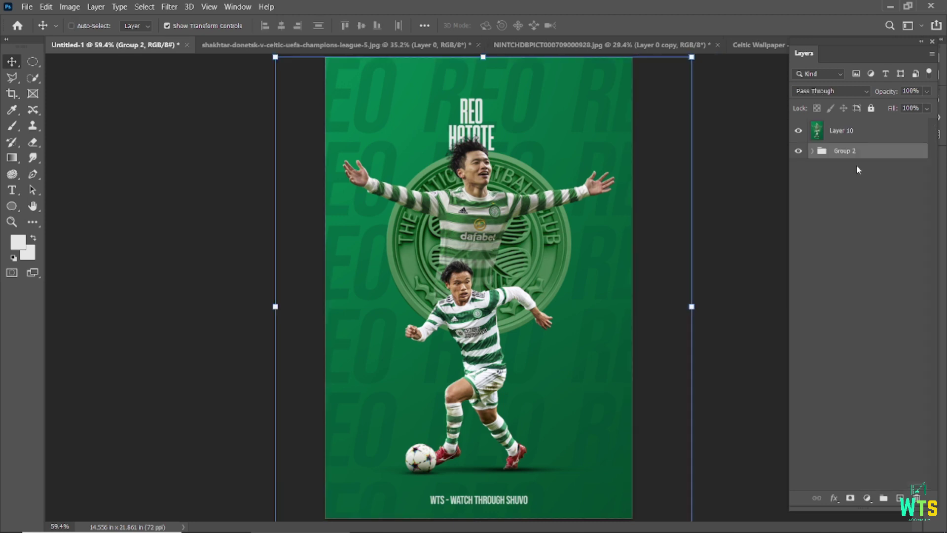
- Add a Color Balance adjustment over Layer 10 with midtones +15, −12, 0
{"action": "left_click", "coordinate": [538, 314]}
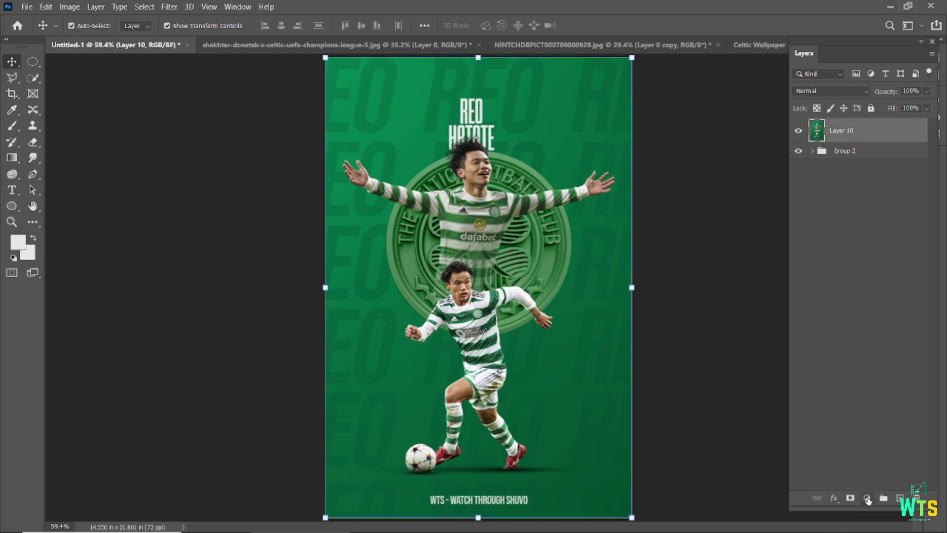
{"action": "left_click", "coordinate": [868, 499]}
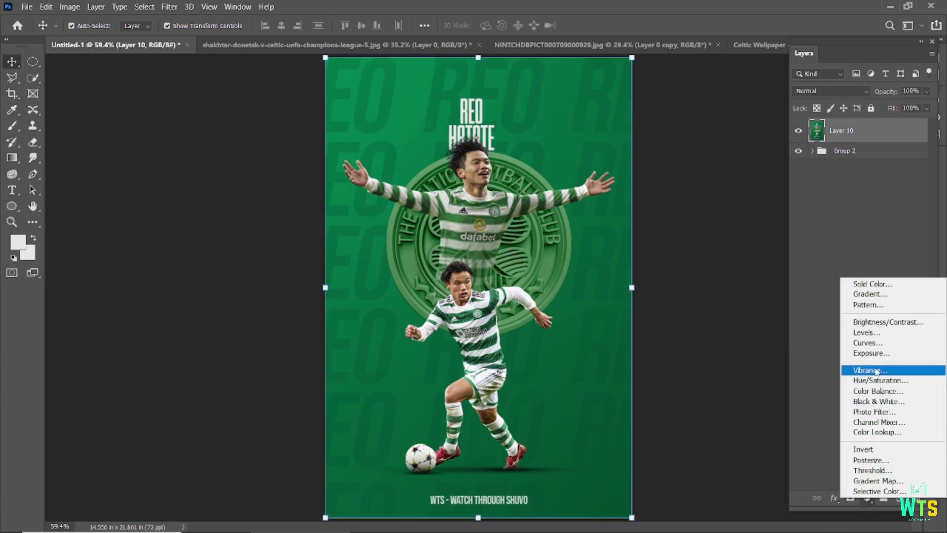
{"action": "left_click", "coordinate": [876, 391]}
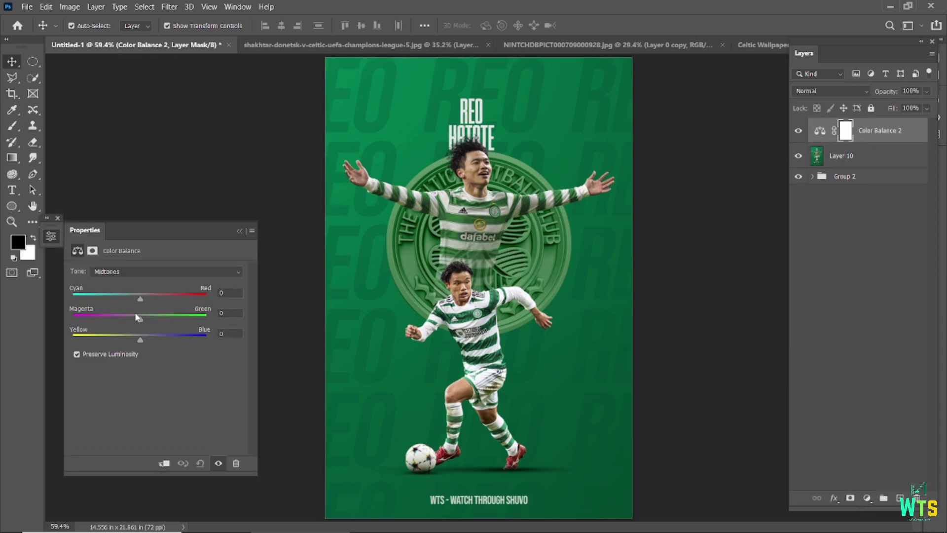
{"action": "mouse_move", "coordinate": [158, 300]}
{"action": "left_mouse_down"}
{"action": "mouse_move", "coordinate": [126, 319]}
{"action": "mouse_move", "coordinate": [141, 341]}
{"action": "left_mouse_up"}
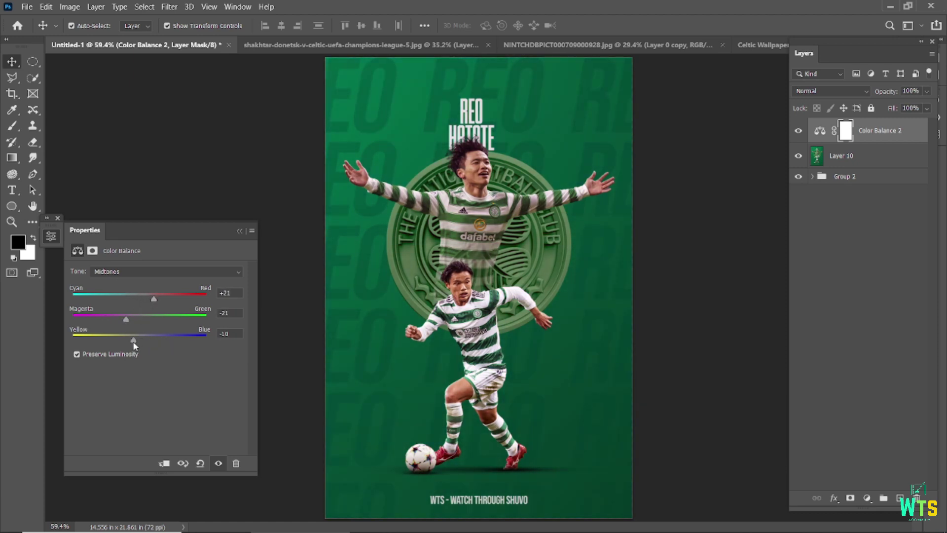
{"action": "left_click", "coordinate": [218, 463]}
{"action": "left_click", "coordinate": [218, 463]}
{"action": "scroll", "coordinate": [500, 370], "scroll_direction": "up", "scroll_amount": 2}
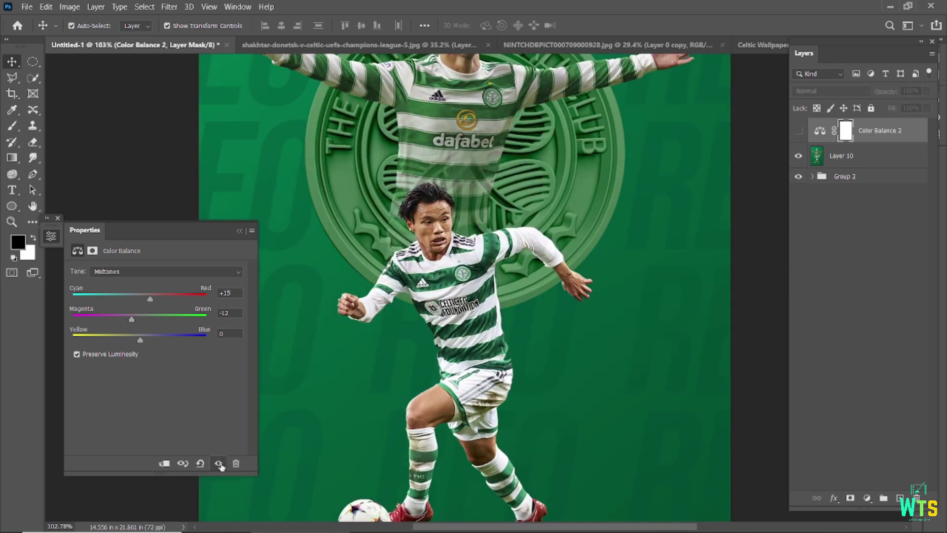
{"action": "left_click", "coordinate": [240, 231]}
{"action": "left_click", "coordinate": [150, 256]}
{"action": "key", "text": "ctrl+0"}
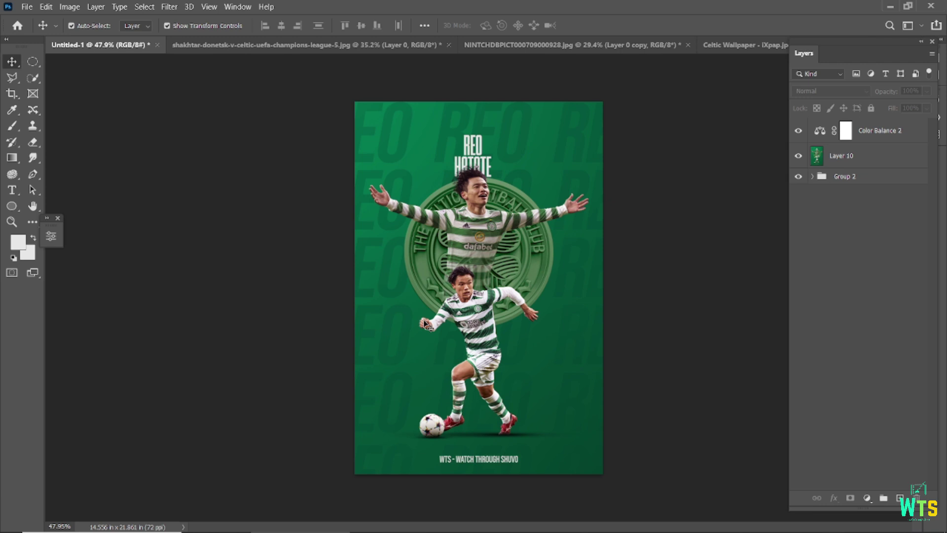
{"action": "left_click", "coordinate": [878, 131]}
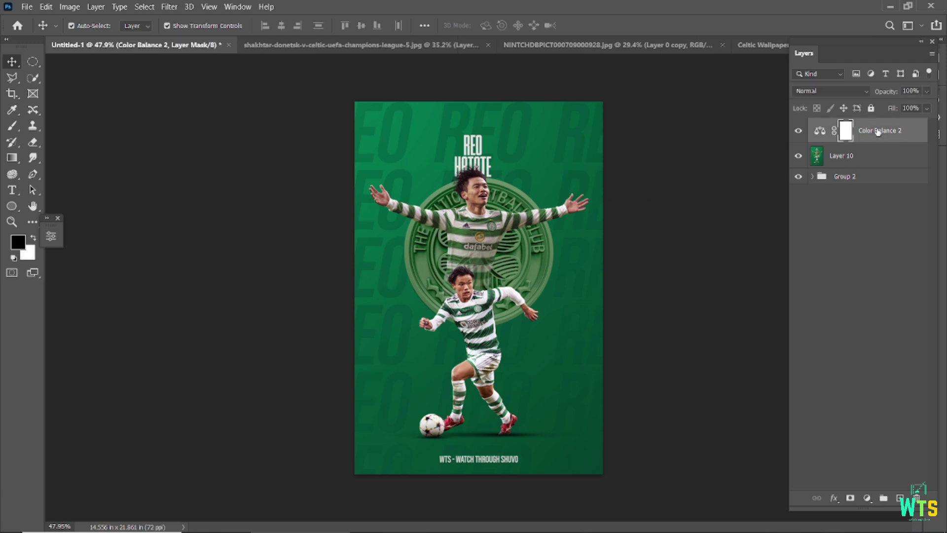
- Stamp visible into Layer 11, merge Color Balance 2 into Layer 10, and move it into Group 2
{"action": "key", "text": "ctrl+shift+alt+e"}
{"action": "left_click", "coordinate": [863, 157]}
{"action": "left_click", "coordinate": [861, 177], "text": "shift"}
{"action": "right_click", "coordinate": [860, 176]}
{"action": "left_click", "coordinate": [770, 377]}
{"action": "left_click_drag", "start_coordinate": [864, 157], "coordinate": [864, 179]}
- Apply the Camera Raw filter to Layer 11 with exposure −0.30 and texture +9
{"action": "left_click", "coordinate": [850, 134]}
{"action": "left_click", "coordinate": [174, 9]}
{"action": "left_click", "coordinate": [187, 93]}
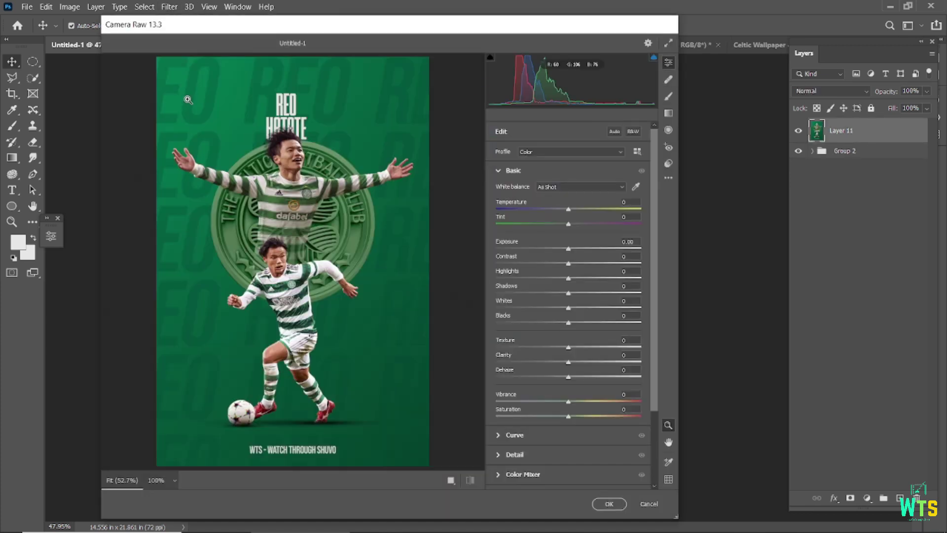
{"action": "mouse_move", "coordinate": [570, 252]}
{"action": "left_mouse_down"}
{"action": "mouse_move", "coordinate": [575, 279]}
{"action": "mouse_move", "coordinate": [562, 294]}
{"action": "mouse_move", "coordinate": [591, 348]}
{"action": "mouse_move", "coordinate": [571, 348]}
{"action": "left_mouse_up"}
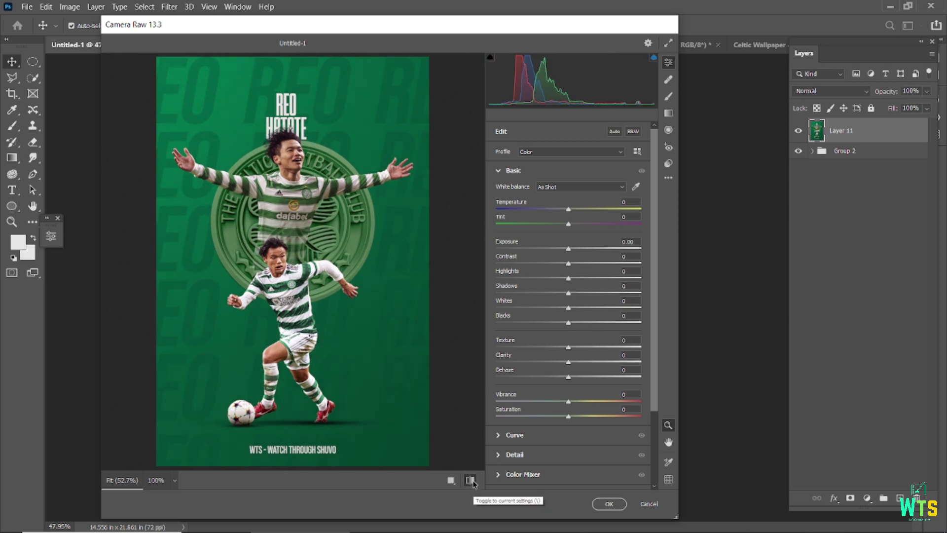
{"action": "left_click", "coordinate": [610, 503]}
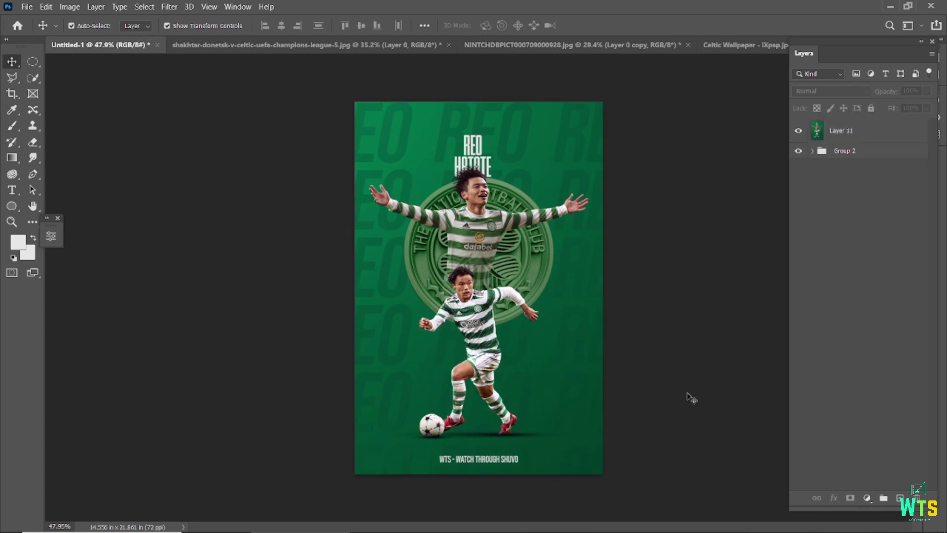
- Move Layer 11 down in the stack and show the finished poster full screen
{"action": "left_click", "coordinate": [855, 138]}
{"action": "left_click_drag", "start_coordinate": [855, 138], "coordinate": [862, 165]}
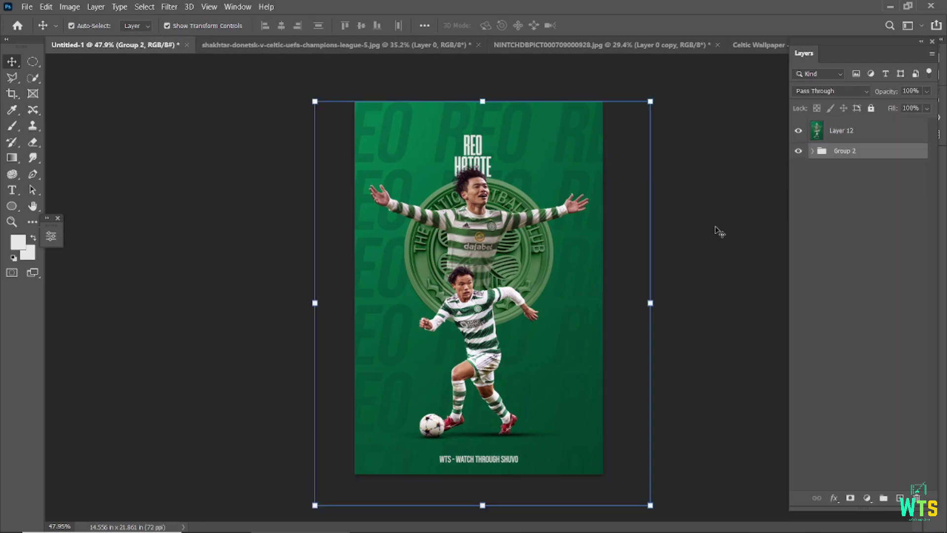
{"action": "key", "text": "f"}
{"action": "key", "text": "f"}
{"action": "key", "text": "ctrl+0"}
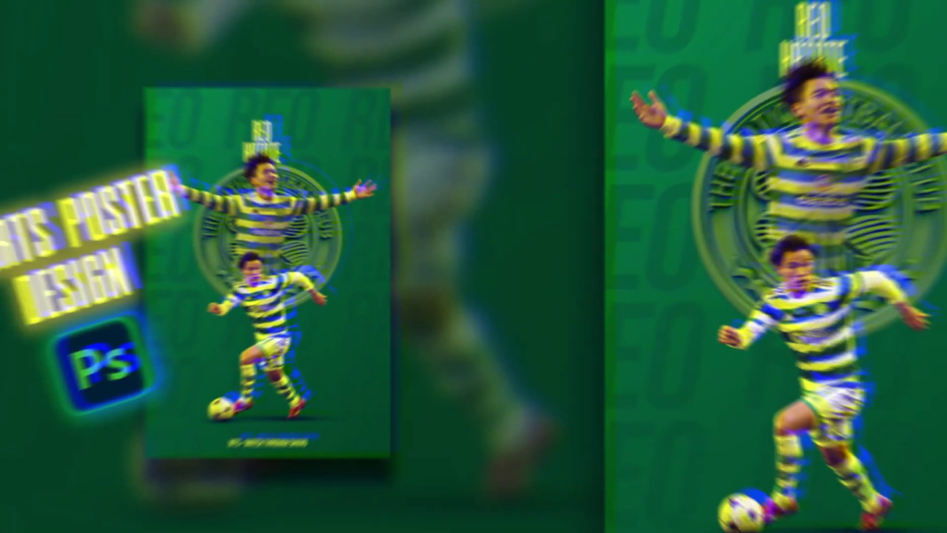